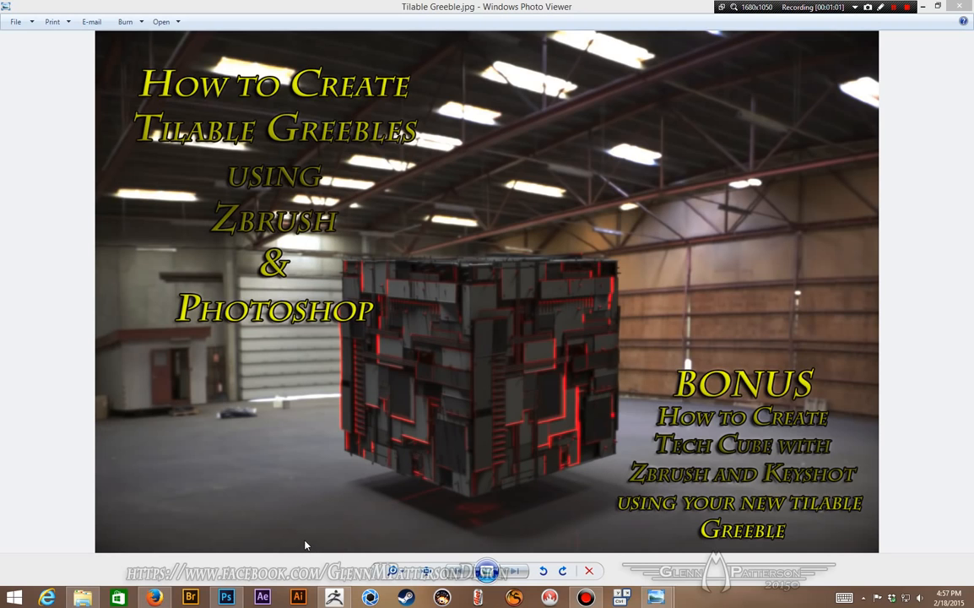
Step: Switch to ZBrush and open the Greeble1024_1024 project from the recent places folder
{"action": "left_click", "coordinate": [334, 598]}
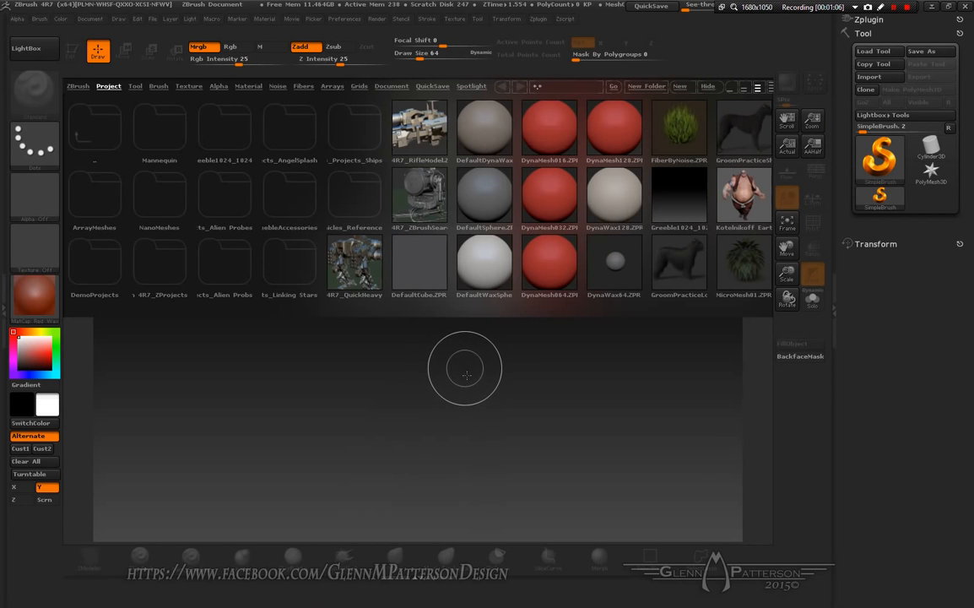
{"action": "key", "text": "comma"}
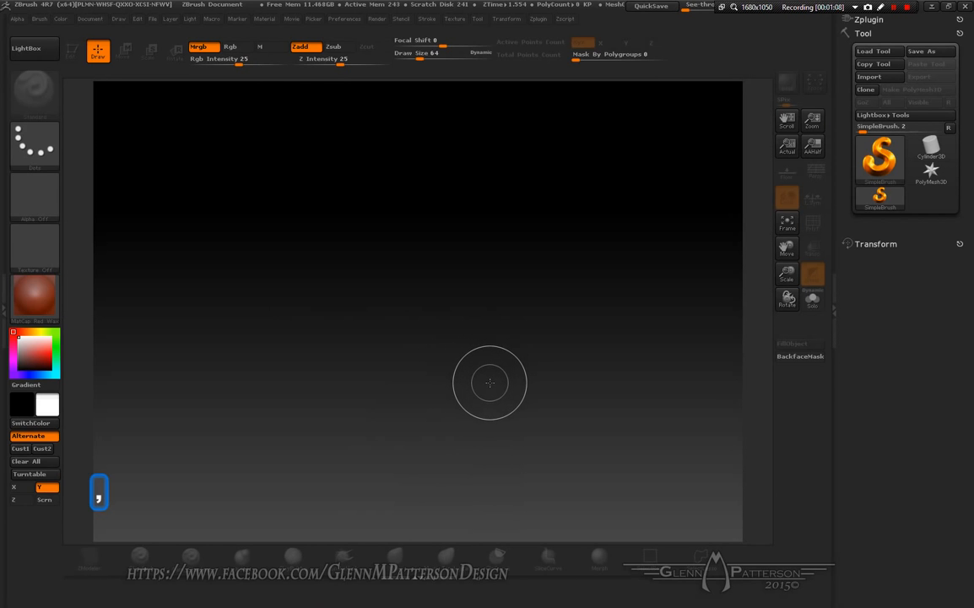
{"action": "left_click", "coordinate": [152, 18]}
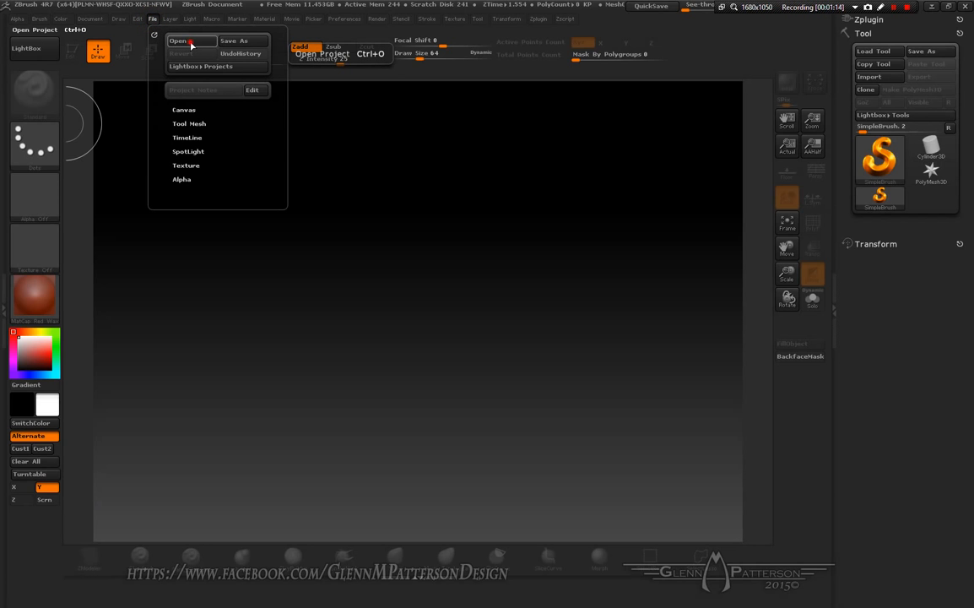
{"action": "left_click", "coordinate": [175, 41]}
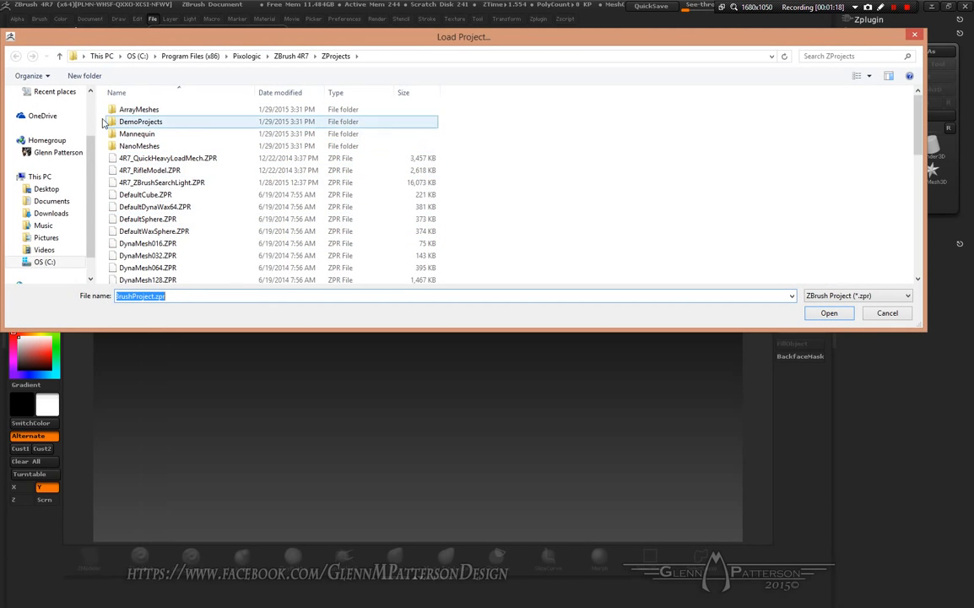
{"action": "left_click", "coordinate": [51, 93]}
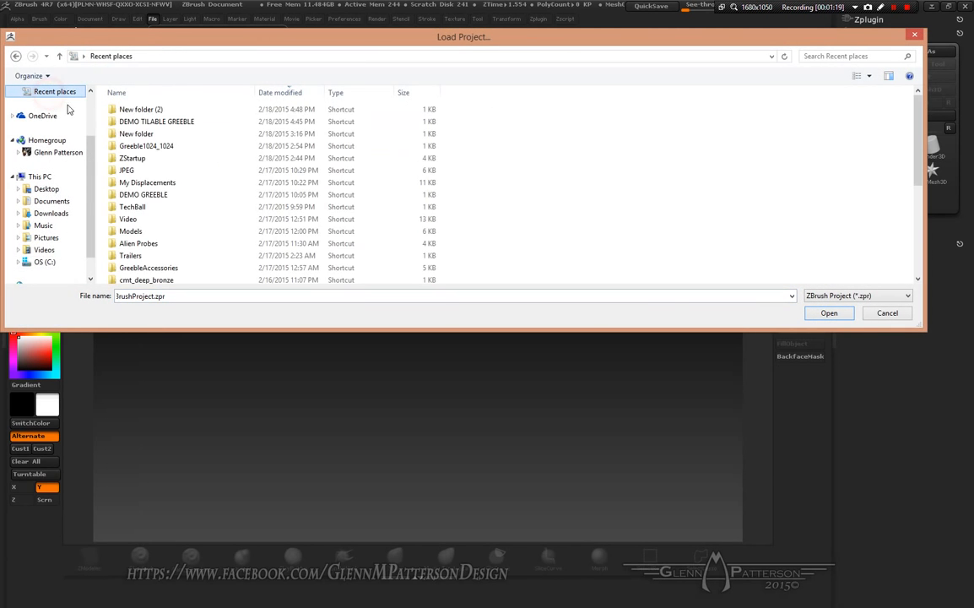
{"action": "double_click", "coordinate": [115, 145]}
{"action": "double_click", "coordinate": [231, 118]}
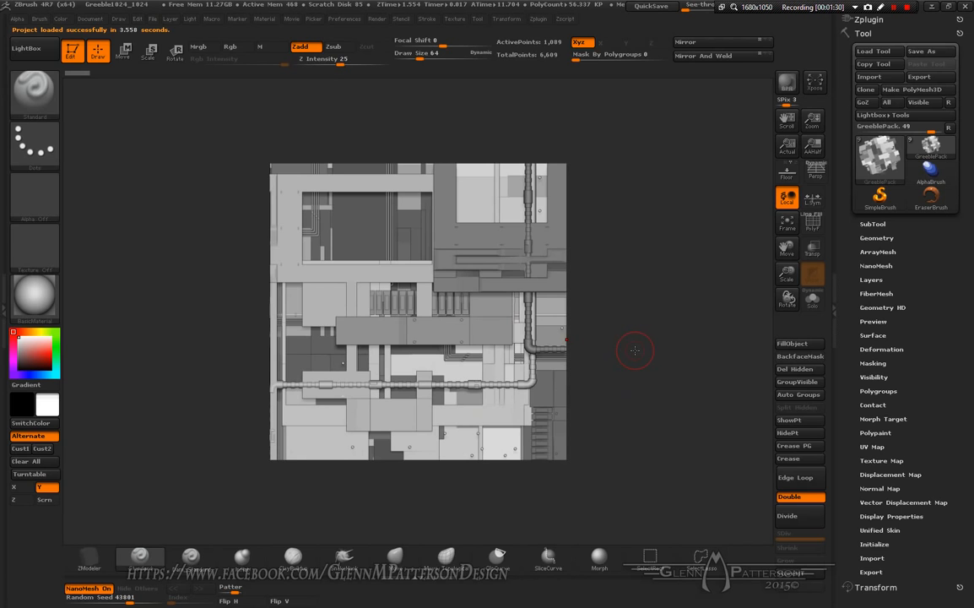
Step: Turn off NanoMesh on the GreeblePack subtool
{"action": "left_click", "coordinate": [878, 265]}
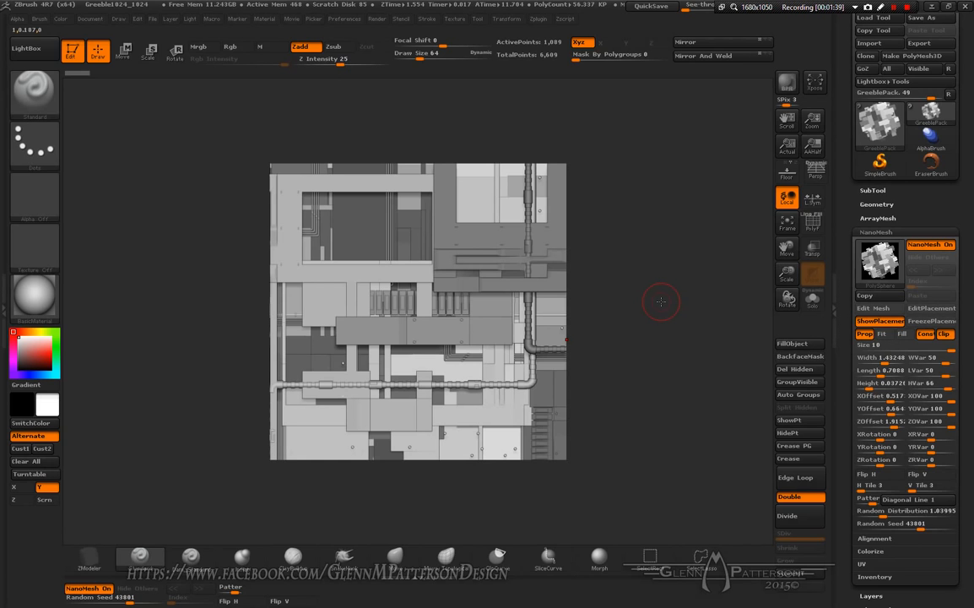
{"action": "left_click", "coordinate": [926, 247]}
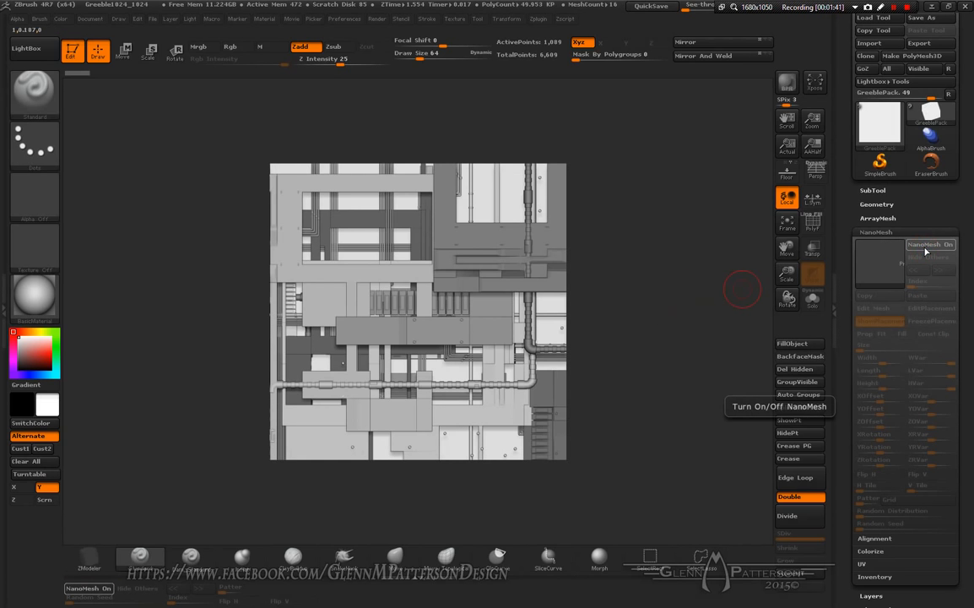
Step: Enable NanoMesh on the Greeble2 subtool and set its Random Seed to 44381
{"action": "key", "text": "n"}
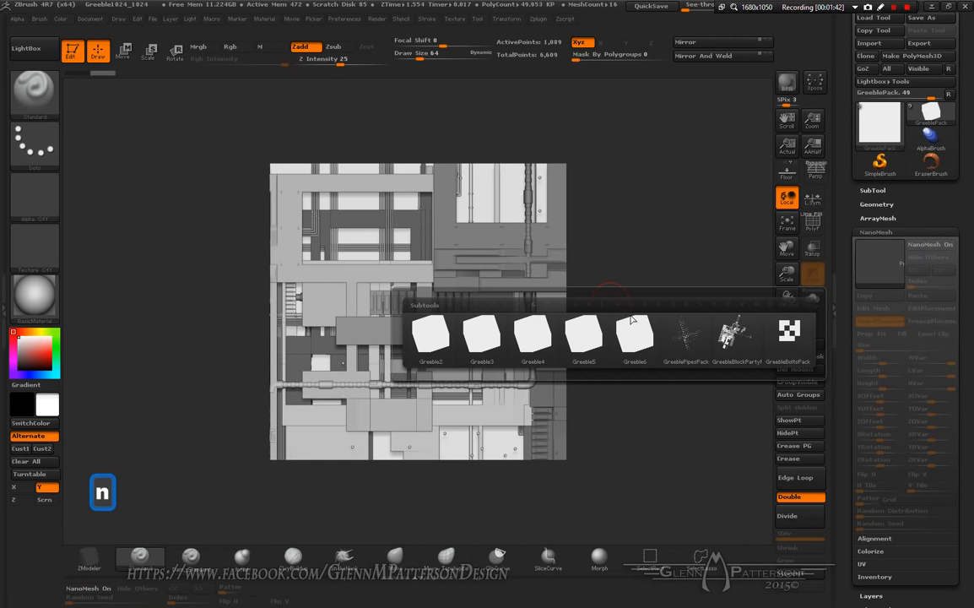
{"action": "left_click", "coordinate": [432, 339]}
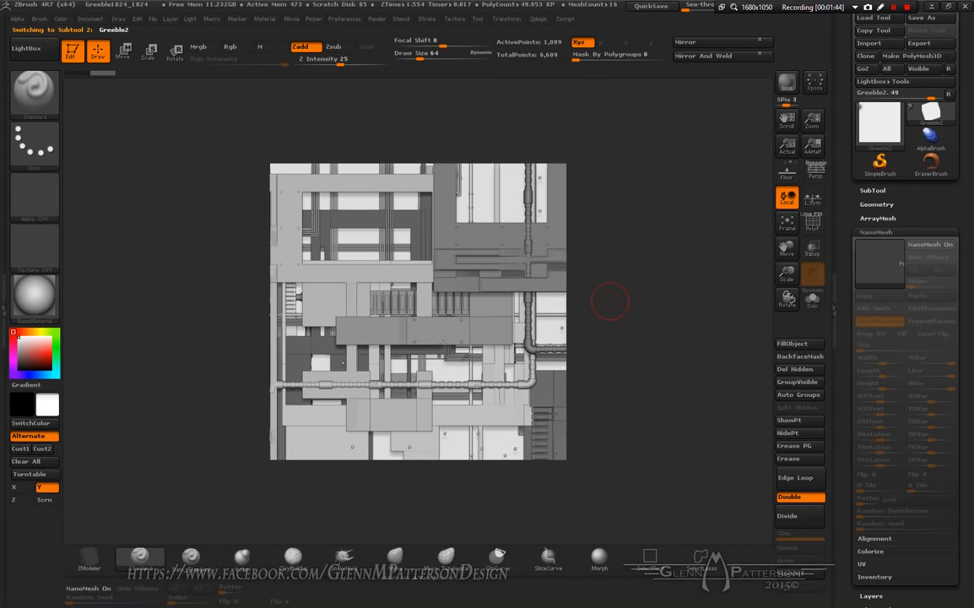
{"action": "left_click", "coordinate": [926, 245]}
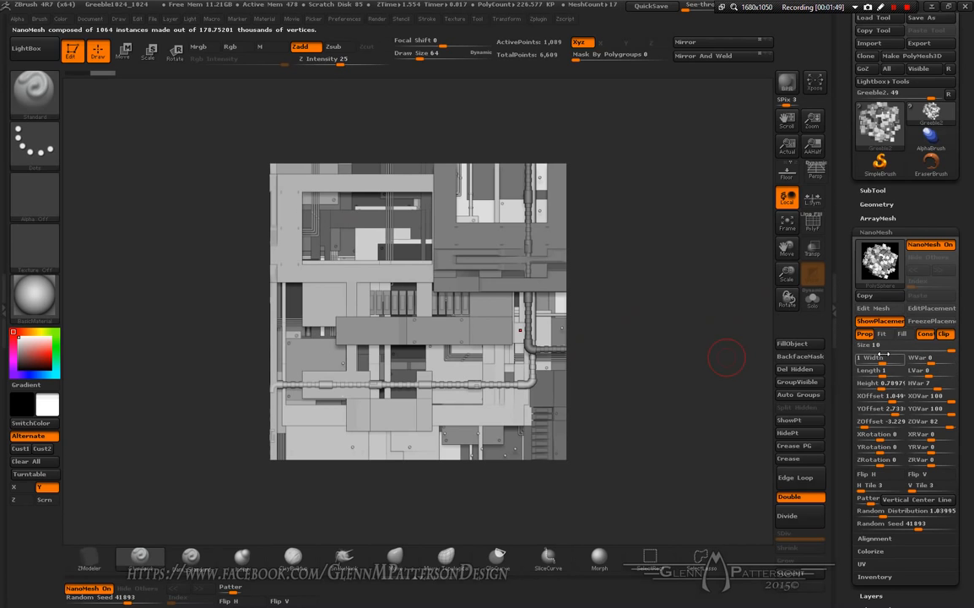
{"action": "mouse_move", "coordinate": [916, 527]}
{"action": "left_mouse_down"}
{"action": "mouse_move", "coordinate": [900, 528]}
{"action": "mouse_move", "coordinate": [921, 525]}
{"action": "left_mouse_up"}
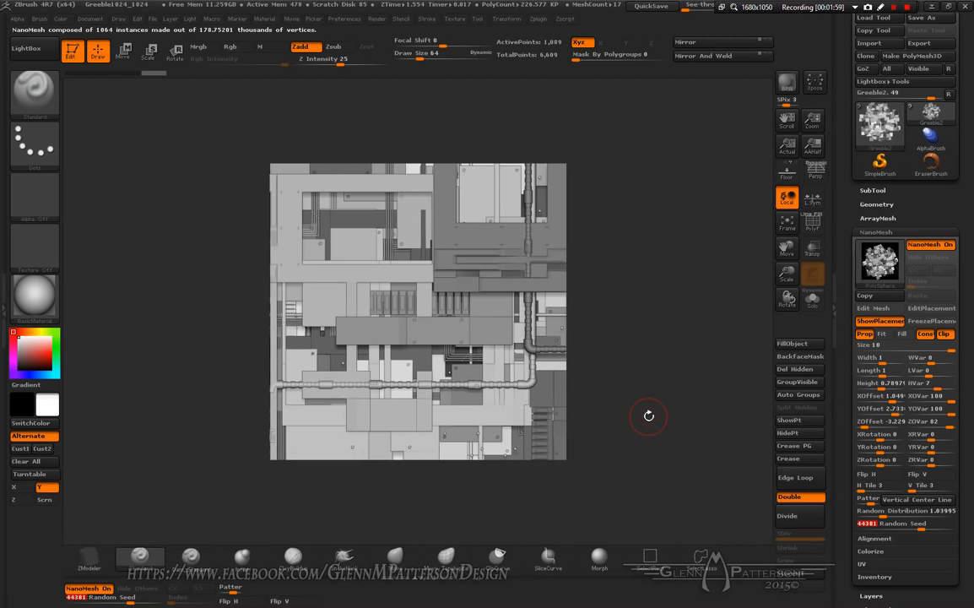
Step: On the GreeblePipesPack subtool, switch to NanoMesh index 0 and hide the other NanoMeshes
{"action": "key", "text": "n"}
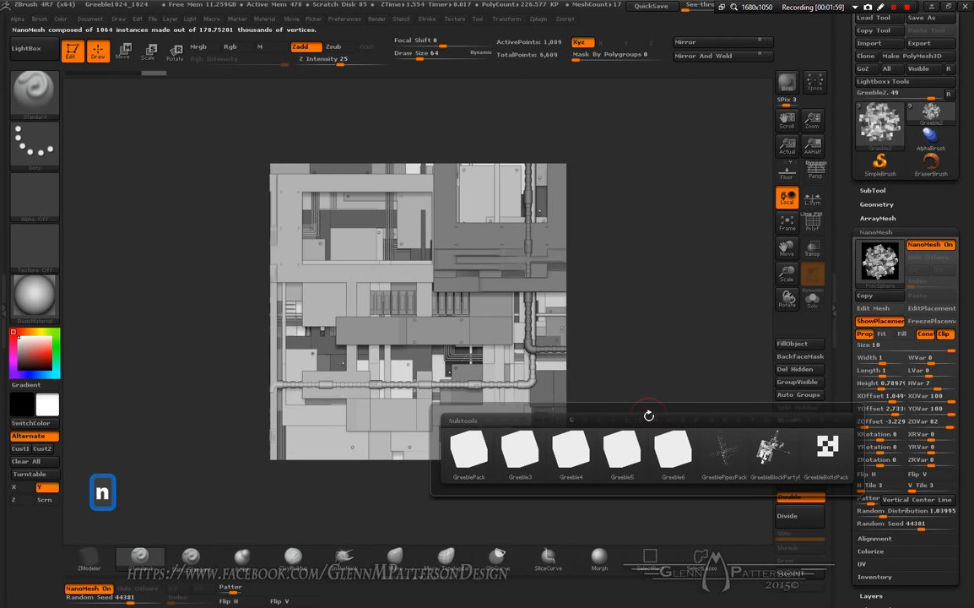
{"action": "left_click", "coordinate": [726, 456]}
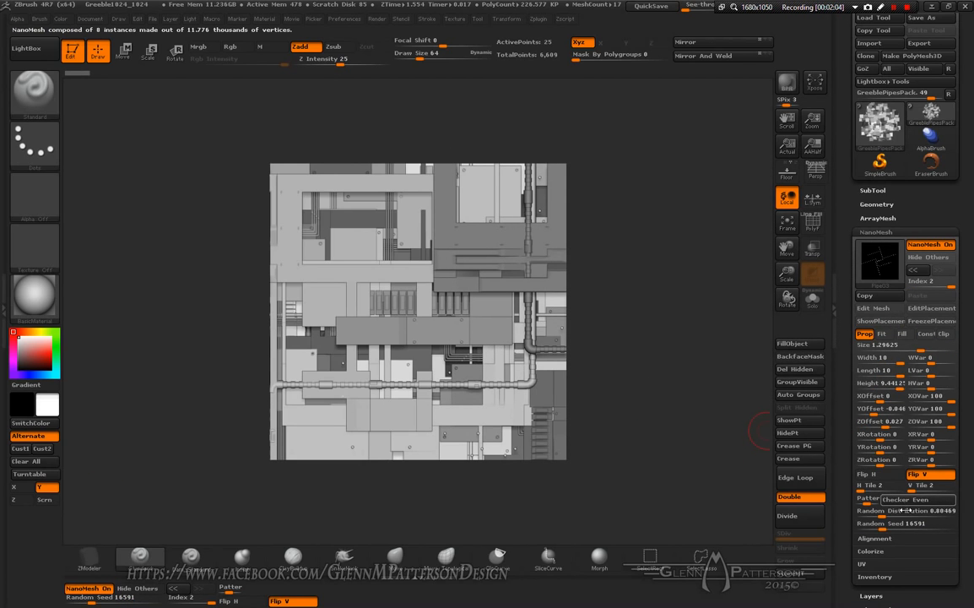
{"action": "left_click", "coordinate": [889, 523]}
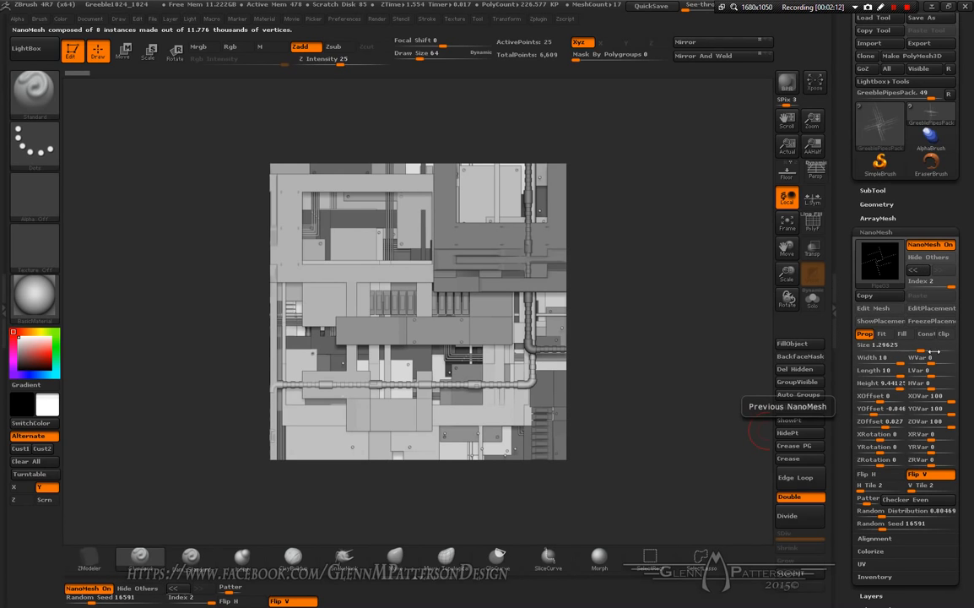
{"action": "left_click_drag", "start_coordinate": [952, 286], "coordinate": [913, 288]}
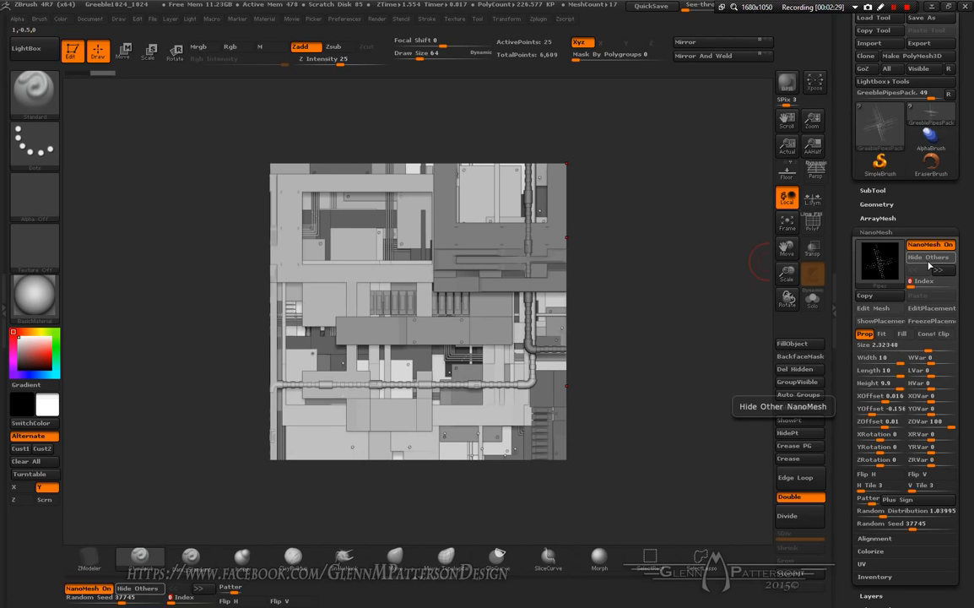
{"action": "left_click", "coordinate": [927, 259]}
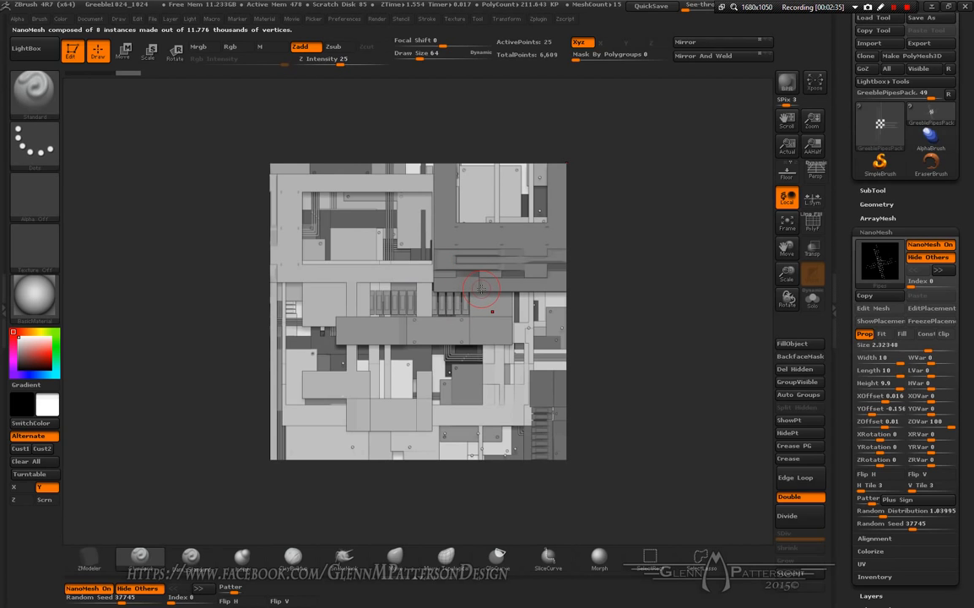
Step: Select the GreebleBlockPartyPack subtool and hide its other NanoMeshes
{"action": "key", "text": "n"}
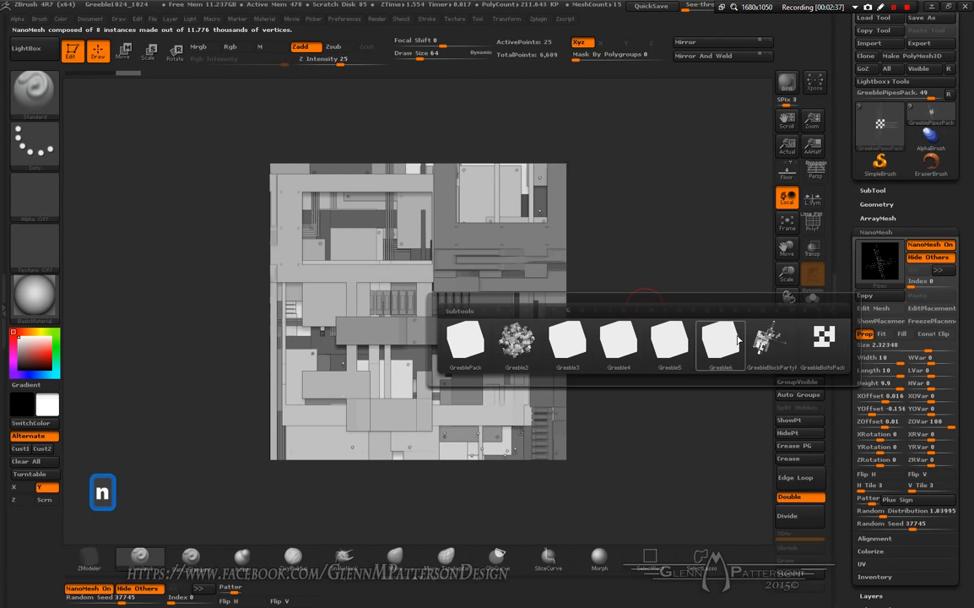
{"action": "left_click", "coordinate": [778, 349]}
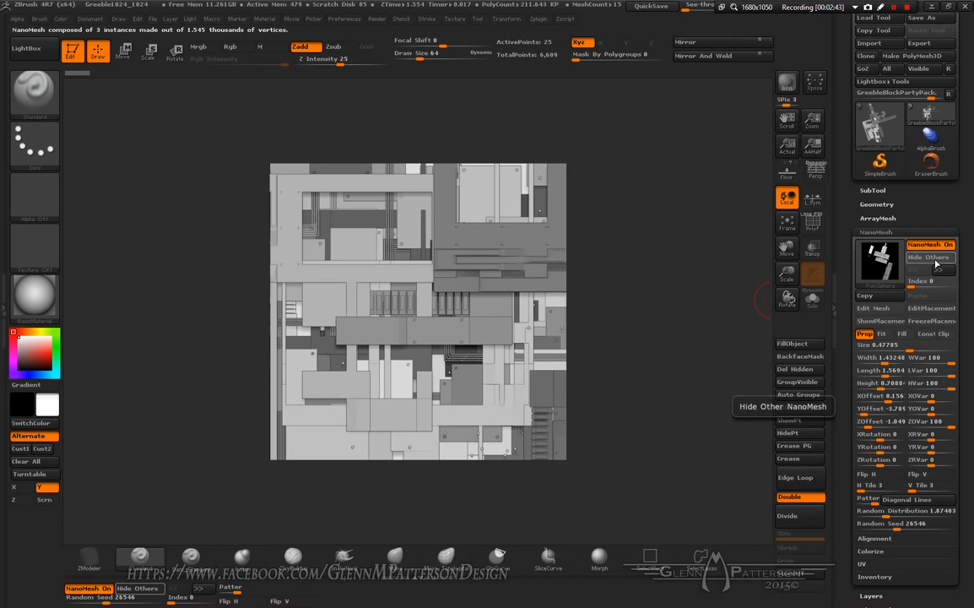
{"action": "left_click", "coordinate": [934, 257]}
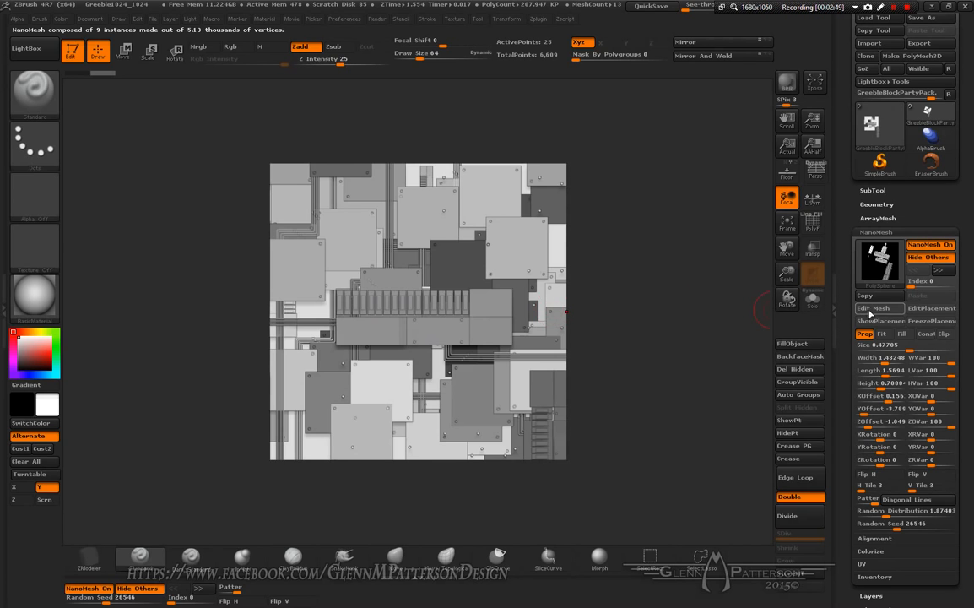
Step: Set the GreebleBlockPartyPack NanoMesh Random Seed to 24087
{"action": "left_click", "coordinate": [897, 525]}
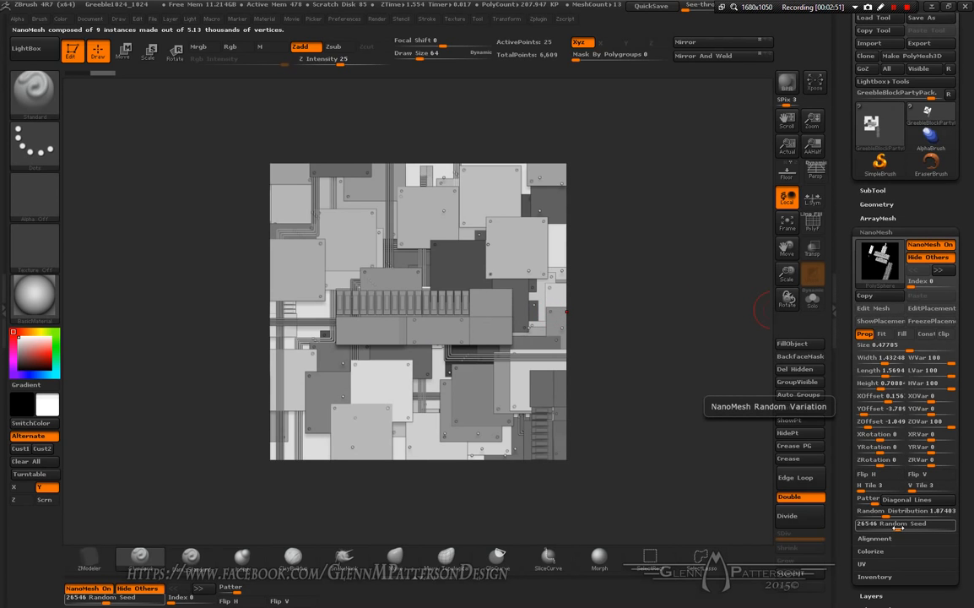
{"action": "mouse_move", "coordinate": [897, 525]}
{"action": "left_mouse_down"}
{"action": "mouse_move", "coordinate": [883, 528]}
{"action": "mouse_move", "coordinate": [898, 526]}
{"action": "left_mouse_up"}
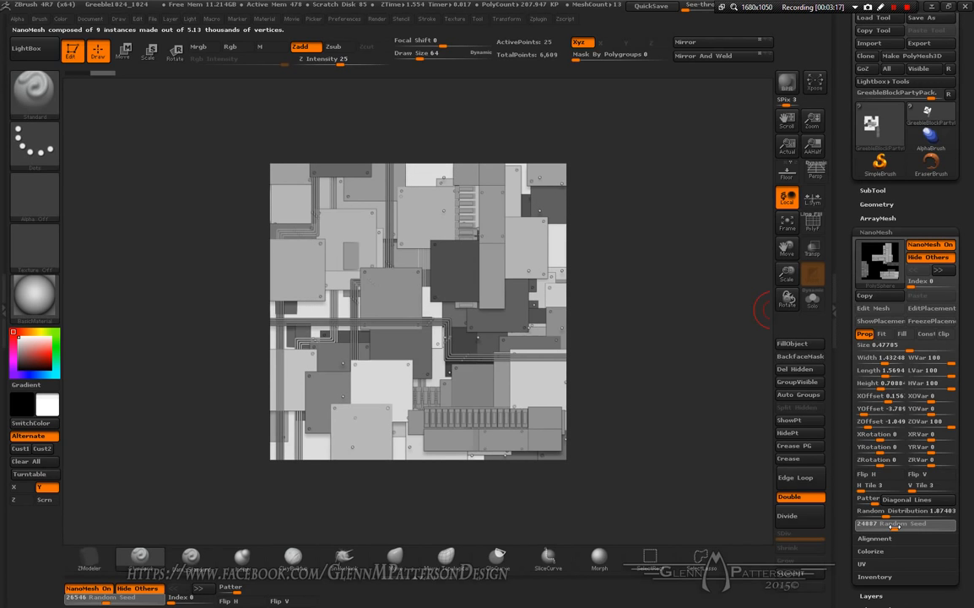
{"action": "left_click", "coordinate": [895, 527]}
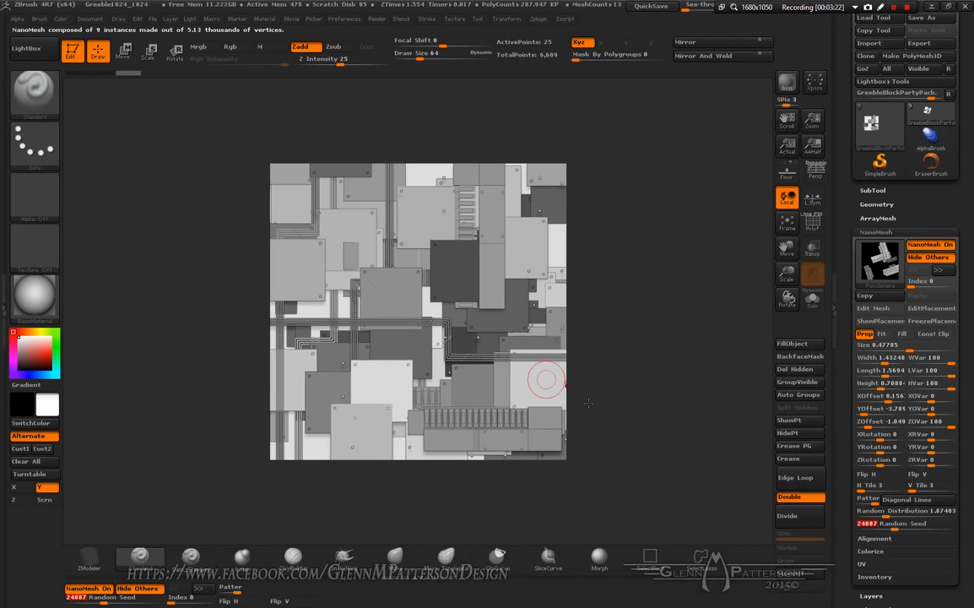
Step: Turn off NanoMesh on the GreebleBoltsPack subtool
{"action": "key", "text": "n"}
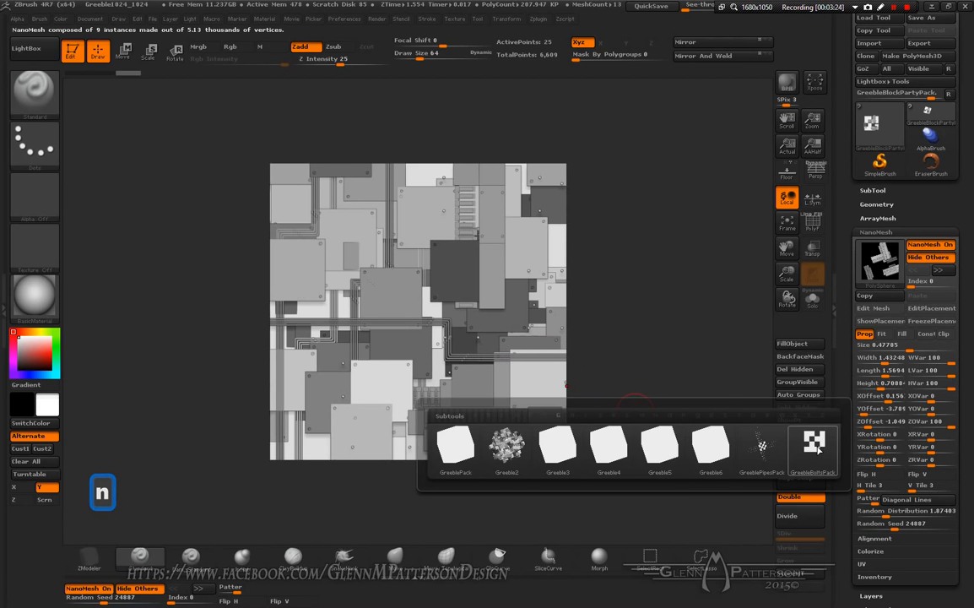
{"action": "left_click", "coordinate": [814, 446]}
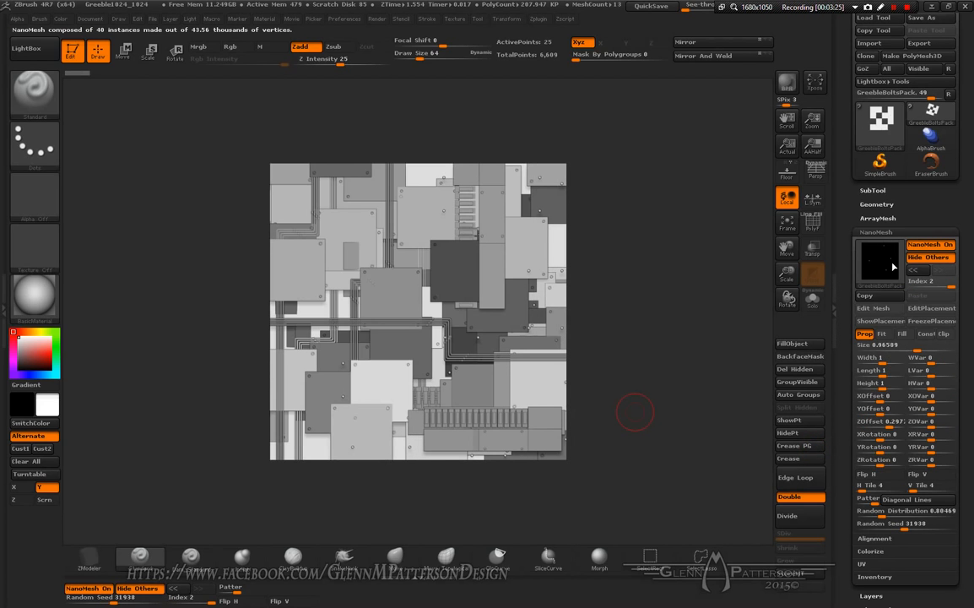
{"action": "left_click", "coordinate": [929, 246]}
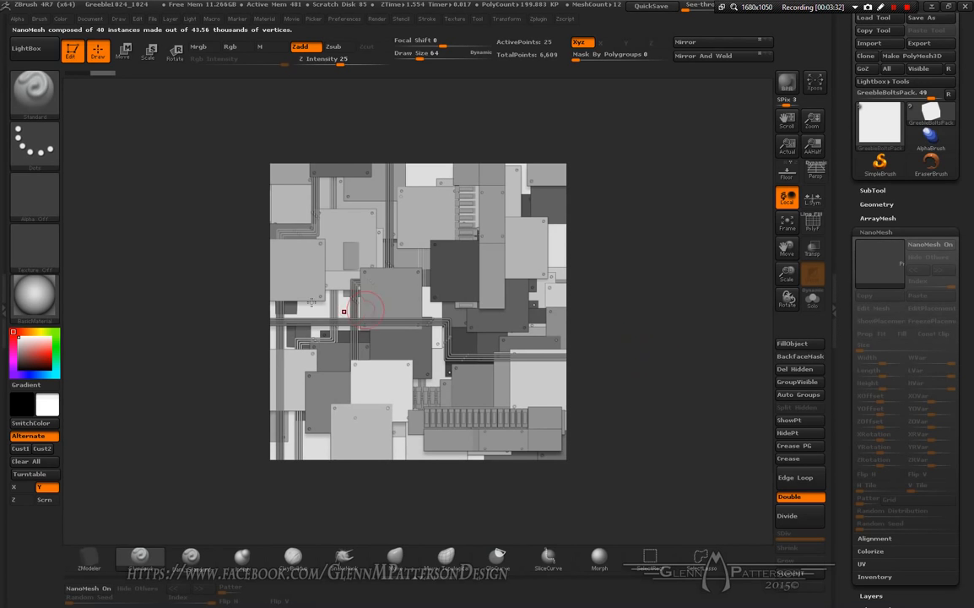
Step: Move the Greeble2 subtool to the last position in the subtool list
{"action": "left_click", "coordinate": [875, 189]}
{"action": "mouse_move", "coordinate": [877, 214]}
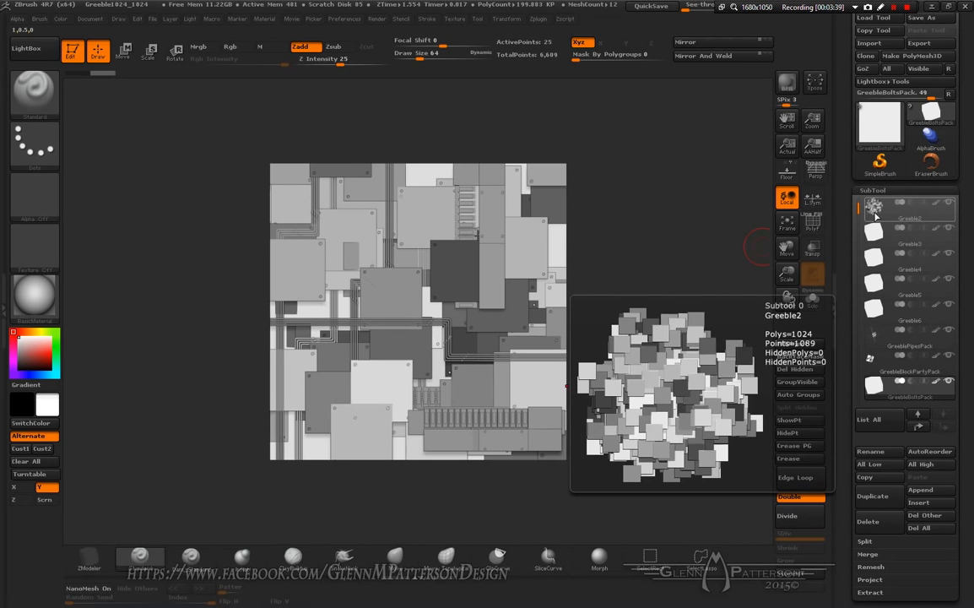
{"action": "left_click", "coordinate": [906, 214]}
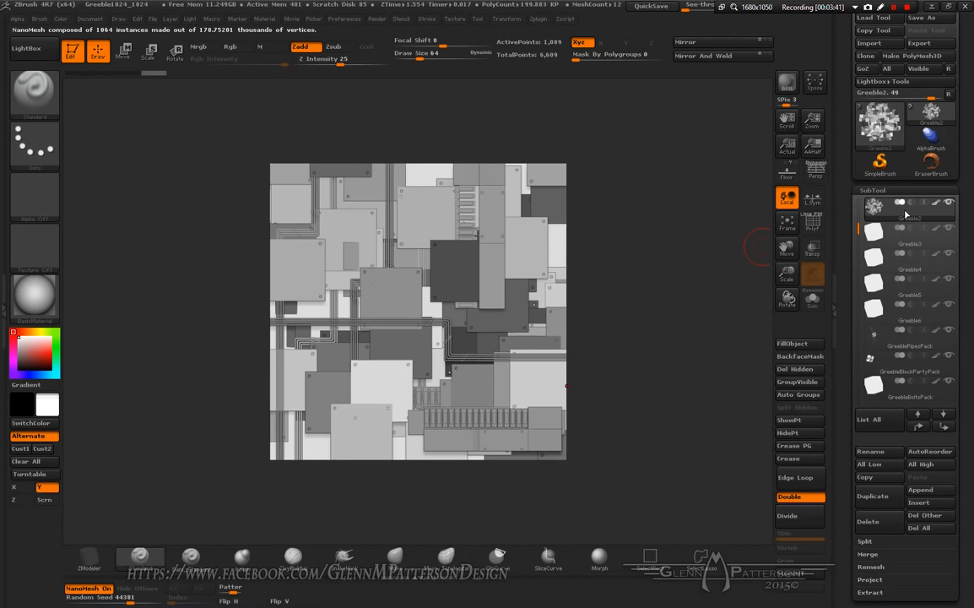
{"action": "mouse_move", "coordinate": [906, 283]}
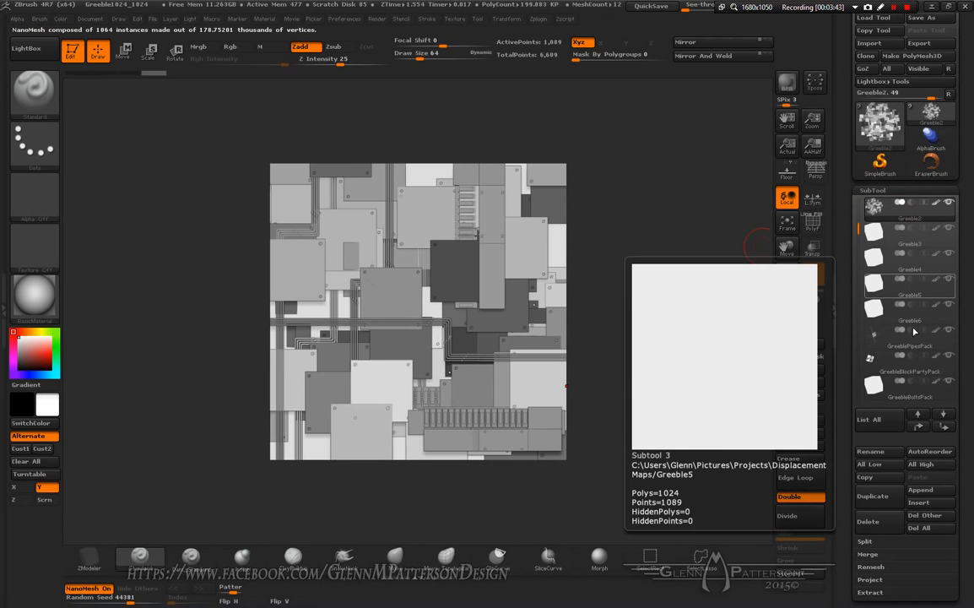
{"action": "key", "text": "shift"}
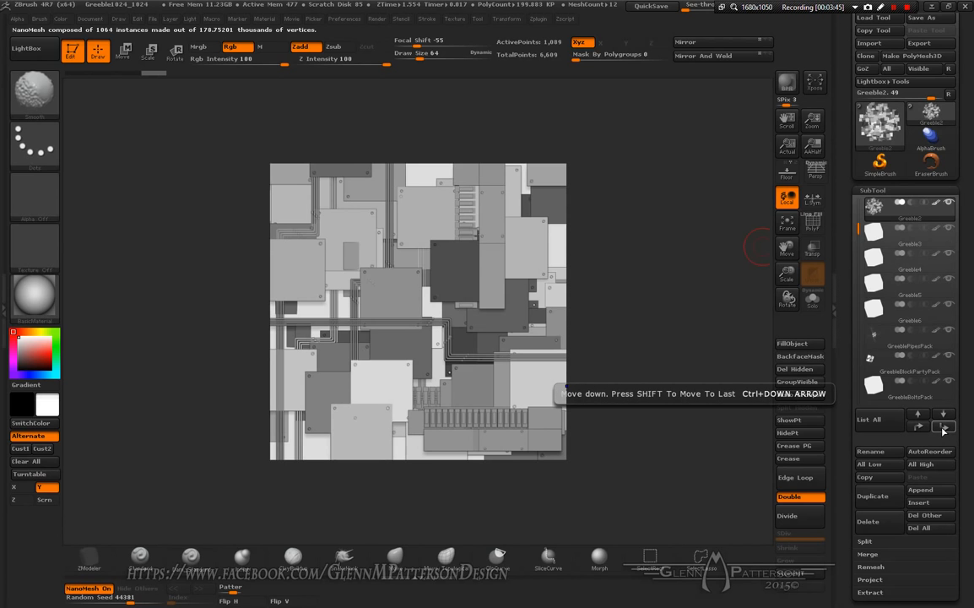
{"action": "left_click", "coordinate": [943, 428], "text": "shift"}
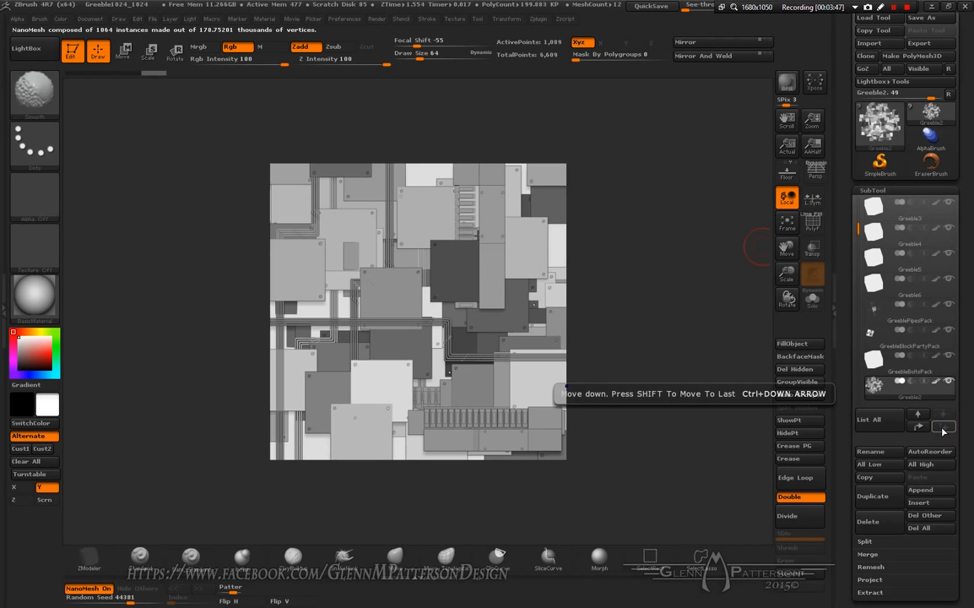
{"action": "key", "text": "shift"}
Step: Delete the GreebleBoltsPack subtool
{"action": "mouse_move", "coordinate": [917, 396]}
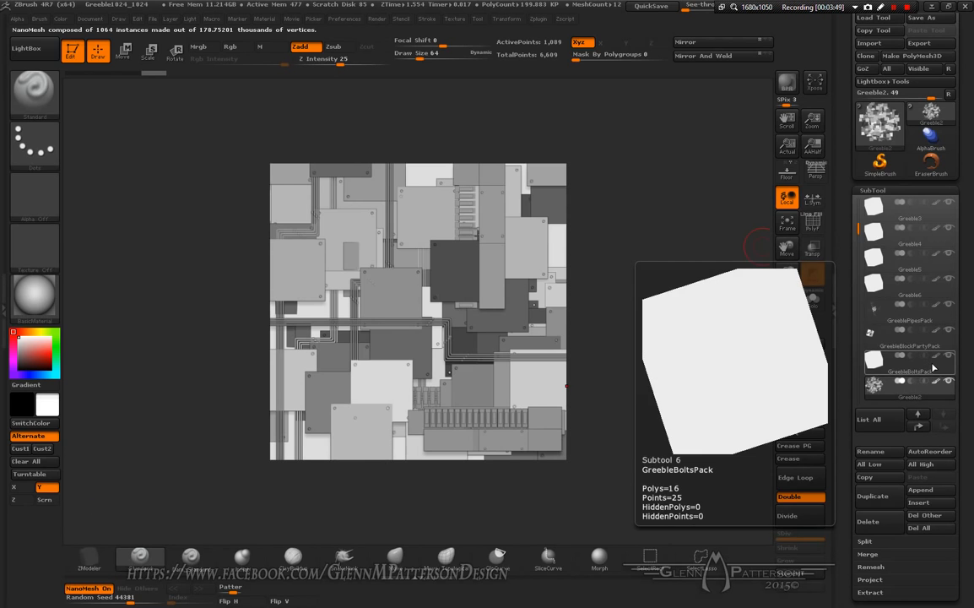
{"action": "left_click", "coordinate": [937, 369]}
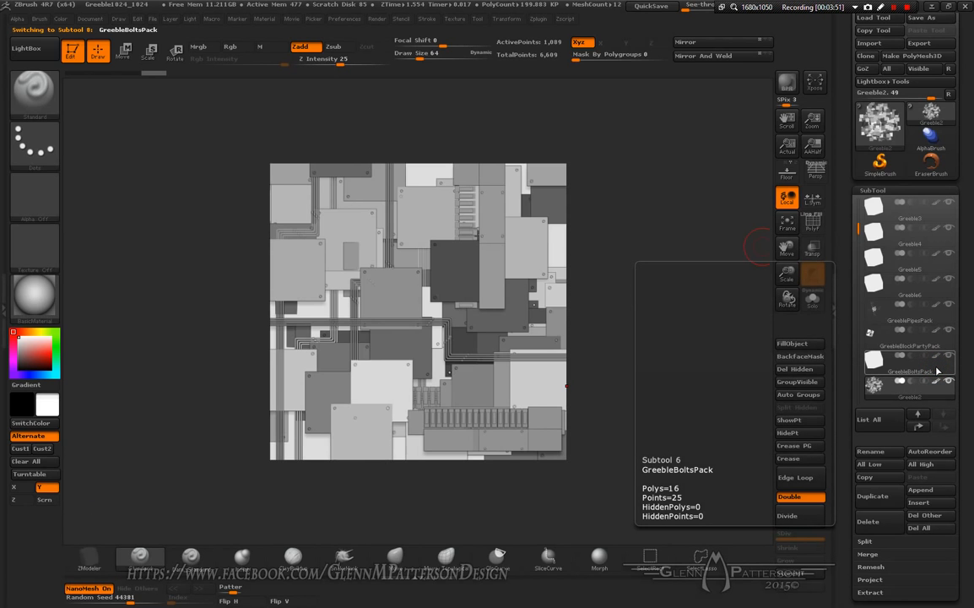
{"action": "left_click", "coordinate": [880, 522]}
{"action": "left_click", "coordinate": [847, 546]}
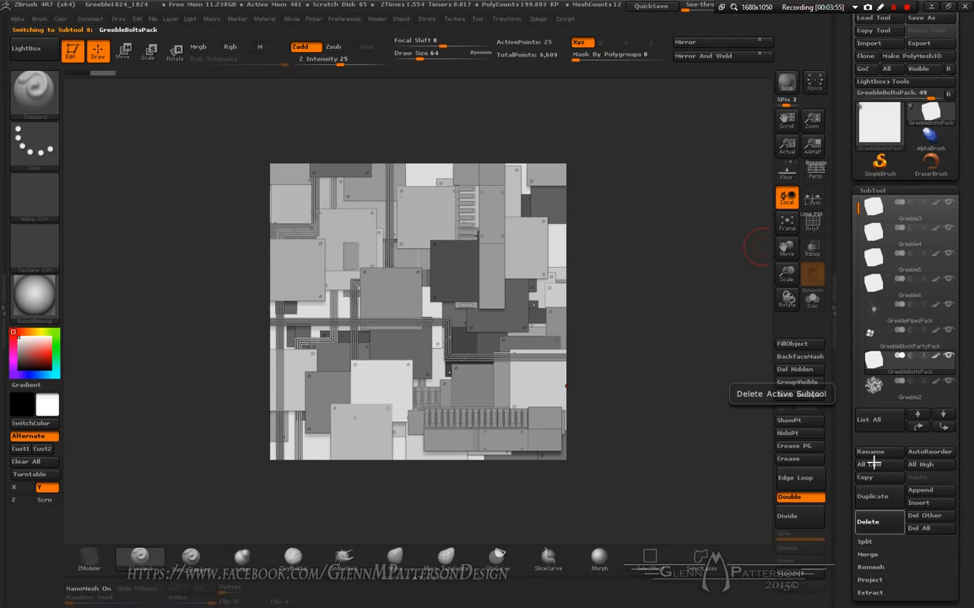
Step: On the GreeblePipesPack subtool, convert one NanoMesh to mesh, then delete all its NanoMeshes
{"action": "left_click", "coordinate": [923, 318]}
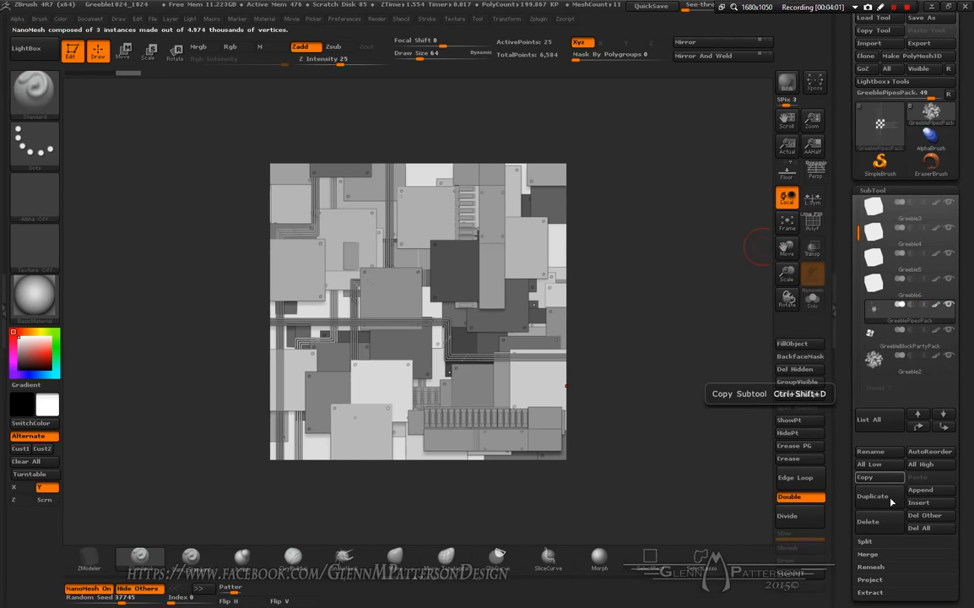
{"action": "left_click", "coordinate": [870, 556]}
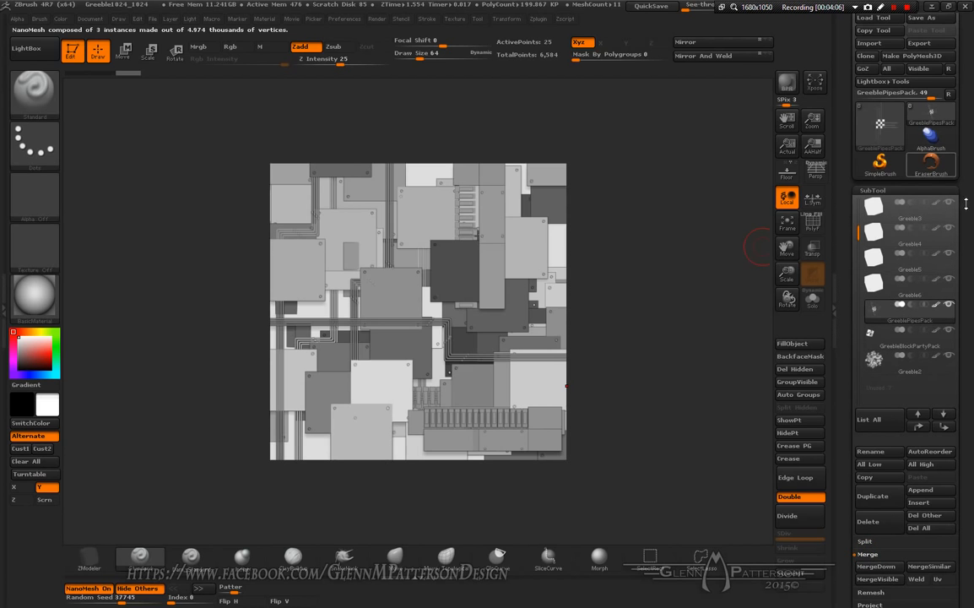
{"action": "scroll", "coordinate": [892, 396], "scroll_direction": "down", "scroll_amount": 5}
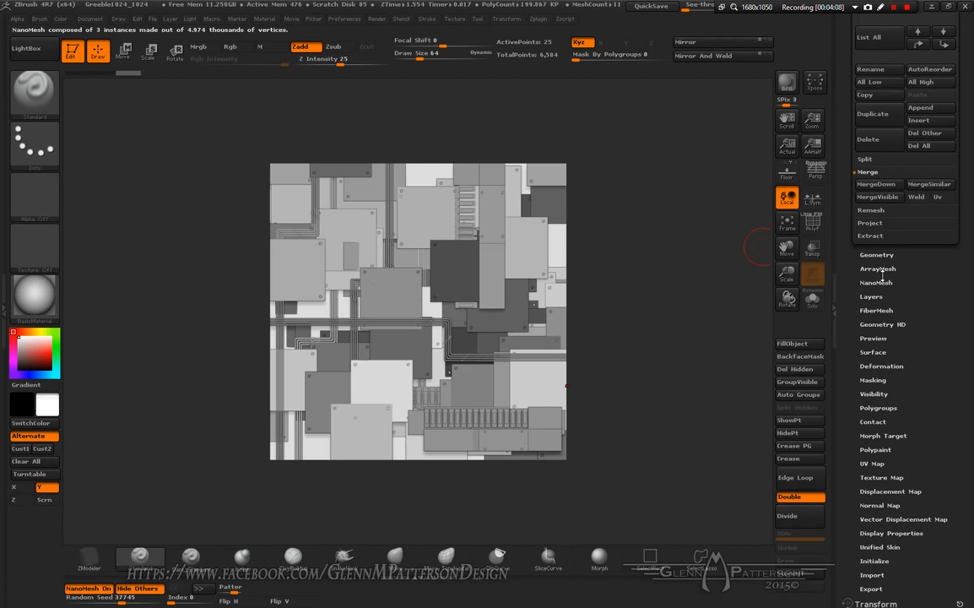
{"action": "left_click", "coordinate": [877, 282]}
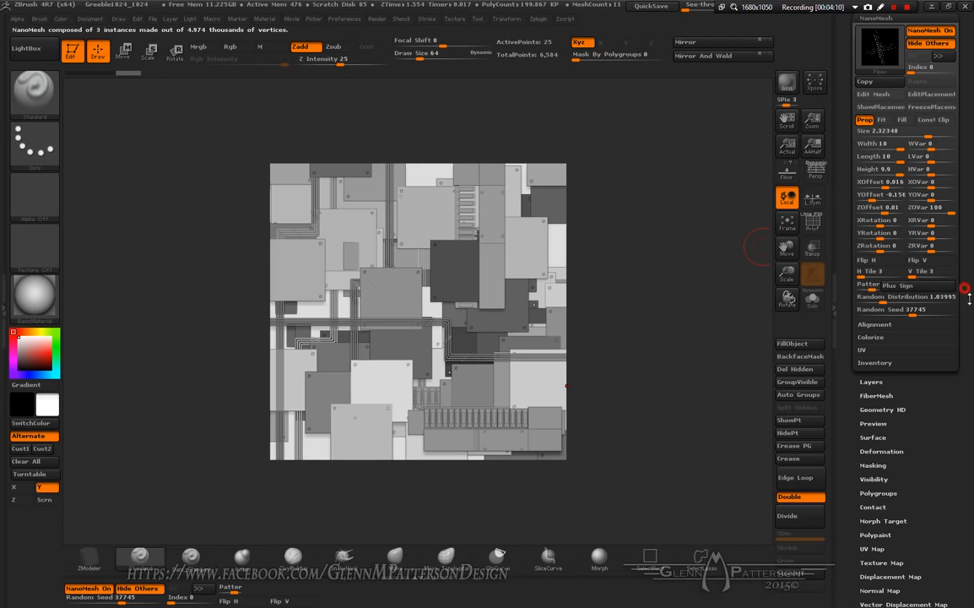
{"action": "left_click_drag", "start_coordinate": [966, 291], "coordinate": [973, 358]}
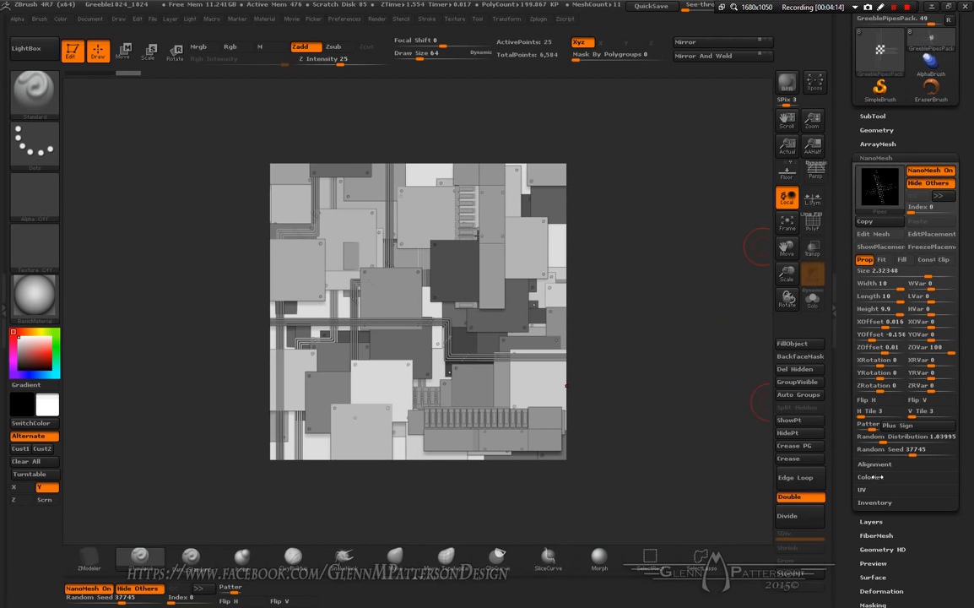
{"action": "left_click", "coordinate": [877, 502]}
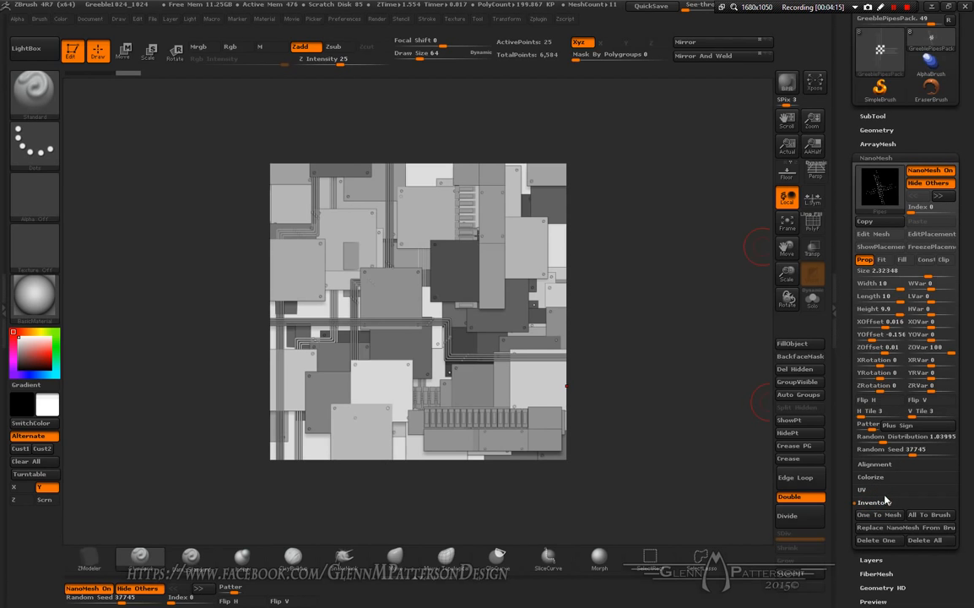
{"action": "scroll", "coordinate": [966, 466], "scroll_direction": "down", "scroll_amount": 3}
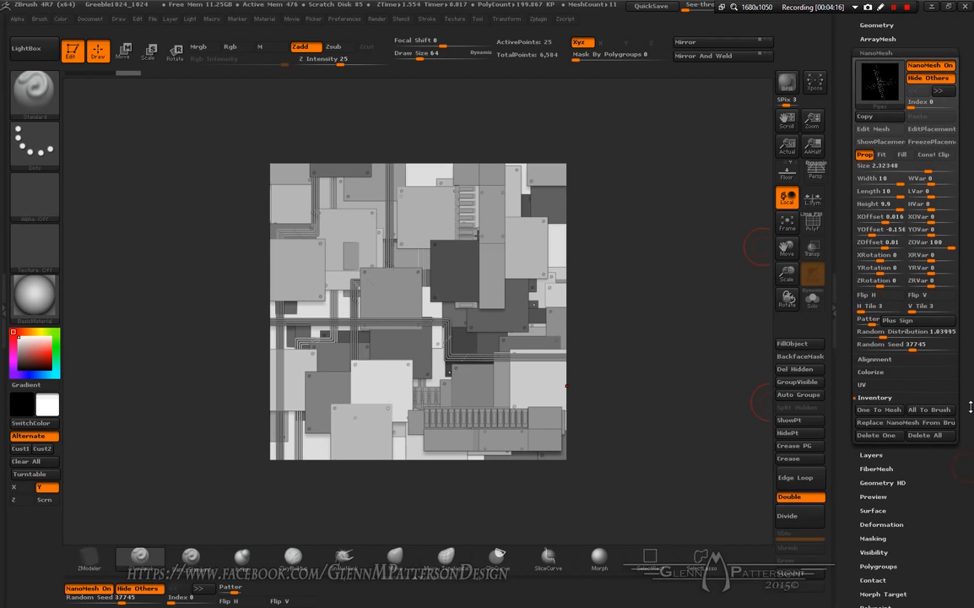
{"action": "left_click", "coordinate": [876, 406]}
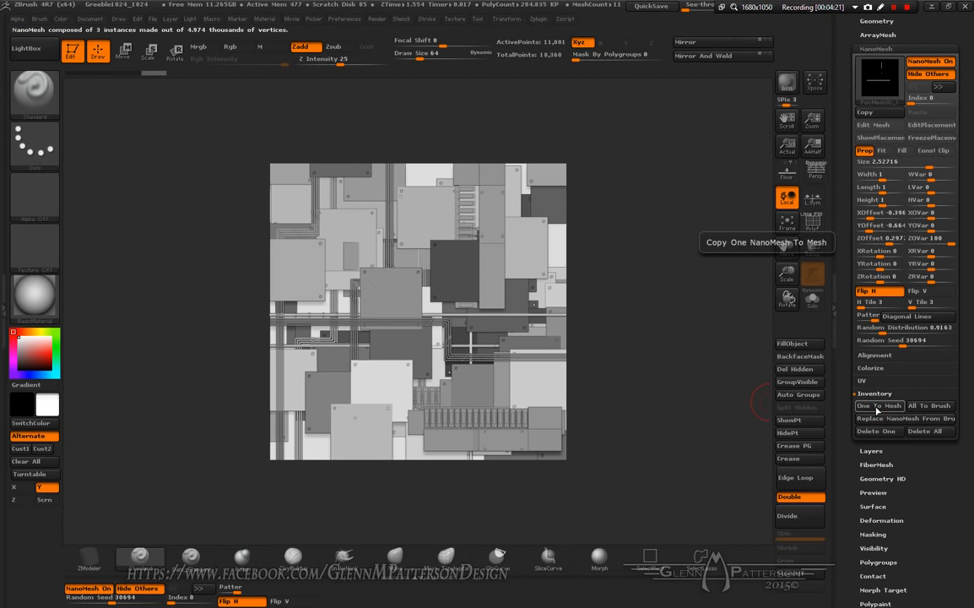
{"action": "left_click", "coordinate": [925, 432]}
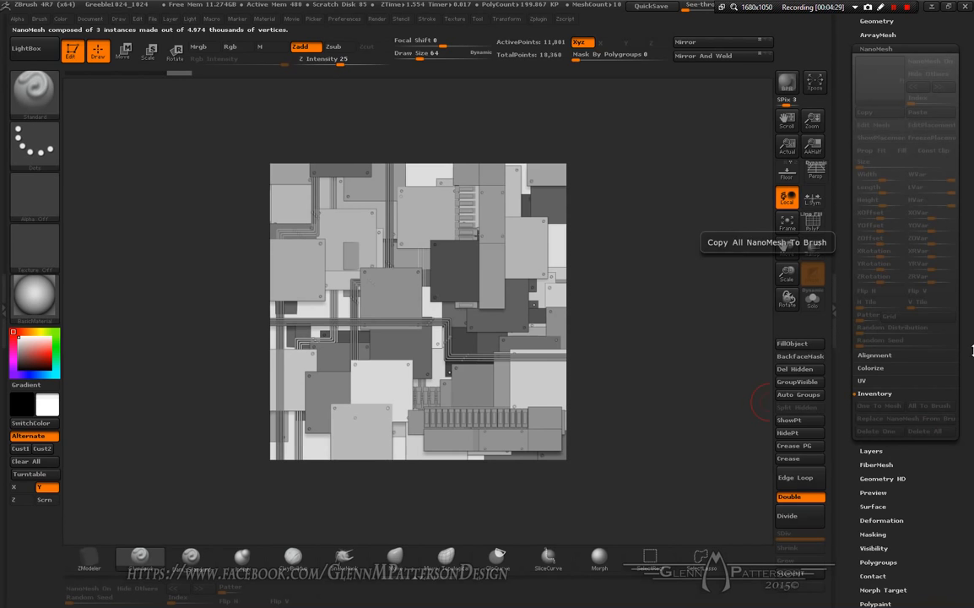
Step: Select the GreebleBlockPartyPack subtool, convert one NanoMesh to mesh and delete all its NanoMeshes
{"action": "mouse_move", "coordinate": [970, 344]}
{"action": "left_mouse_down"}
{"action": "mouse_move", "coordinate": [965, 395]}
{"action": "mouse_move", "coordinate": [965, 354]}
{"action": "left_mouse_up"}
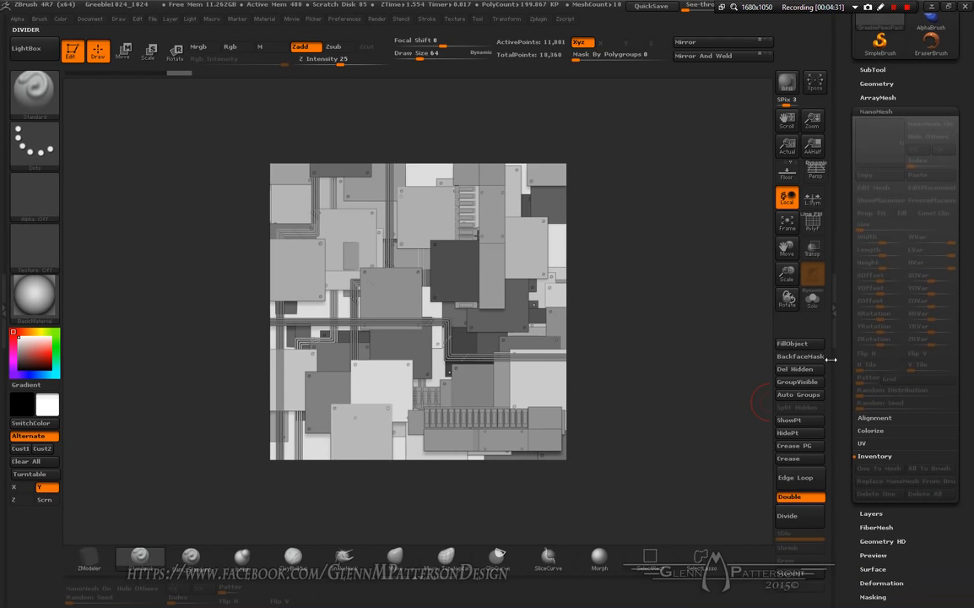
{"action": "key", "text": "n"}
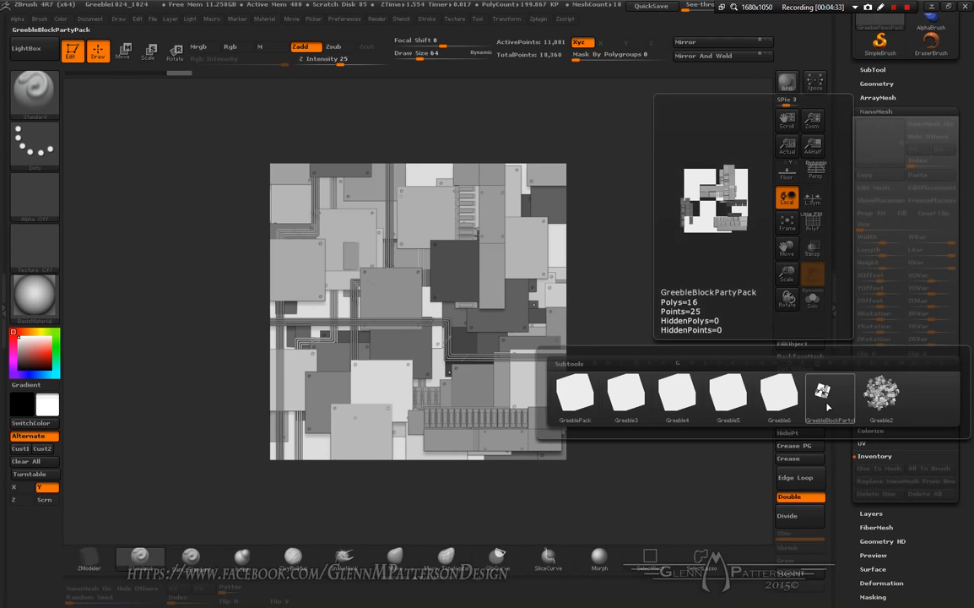
{"action": "left_click", "coordinate": [823, 395]}
{"action": "left_click", "coordinate": [880, 471]}
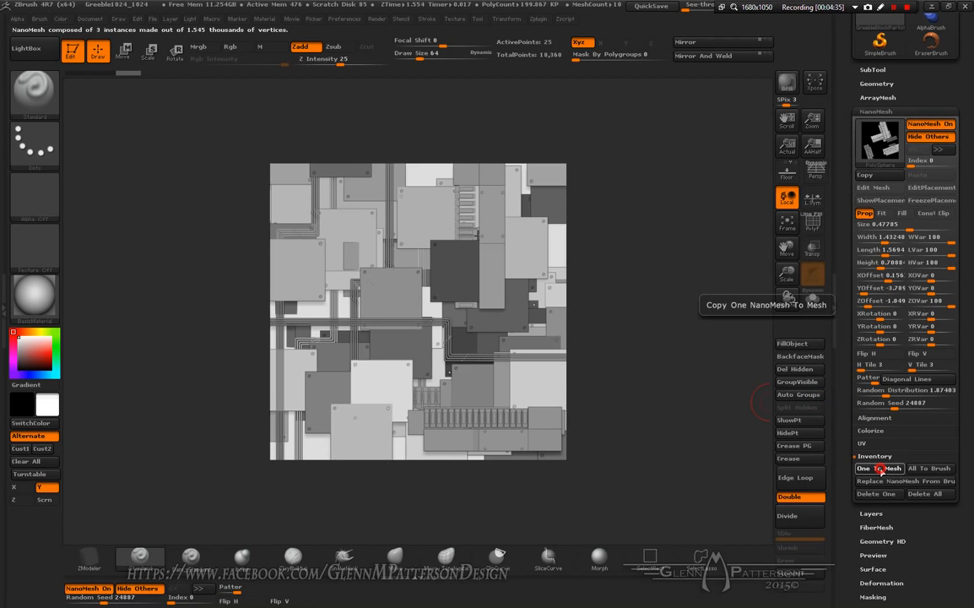
{"action": "left_click", "coordinate": [924, 496]}
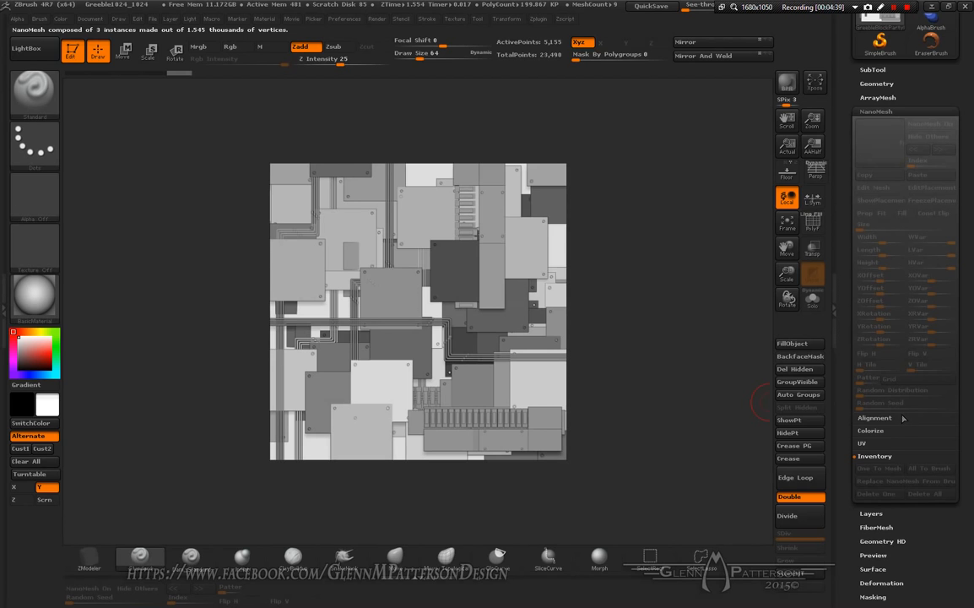
Step: Select the Greeble2 subtool and convert its NanoMesh to mesh
{"action": "key", "text": "n"}
{"action": "left_click", "coordinate": [883, 445]}
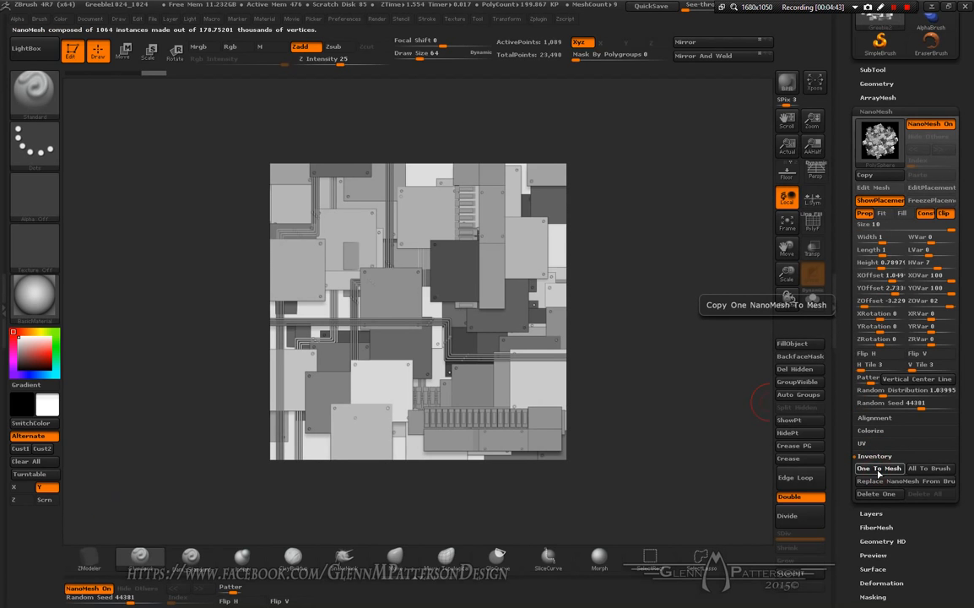
{"action": "left_click", "coordinate": [879, 470]}
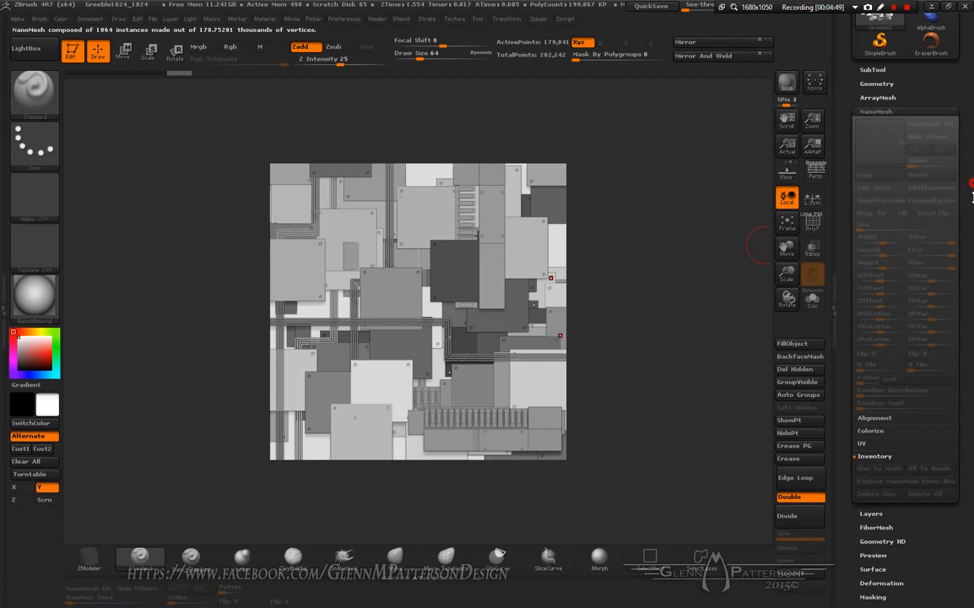
Step: Merge the GreebleBlockPartyPack and Greeble2 subtools down into the GreeblePipesPack subtool
{"action": "scroll", "coordinate": [929, 211], "scroll_direction": "up", "scroll_amount": 4}
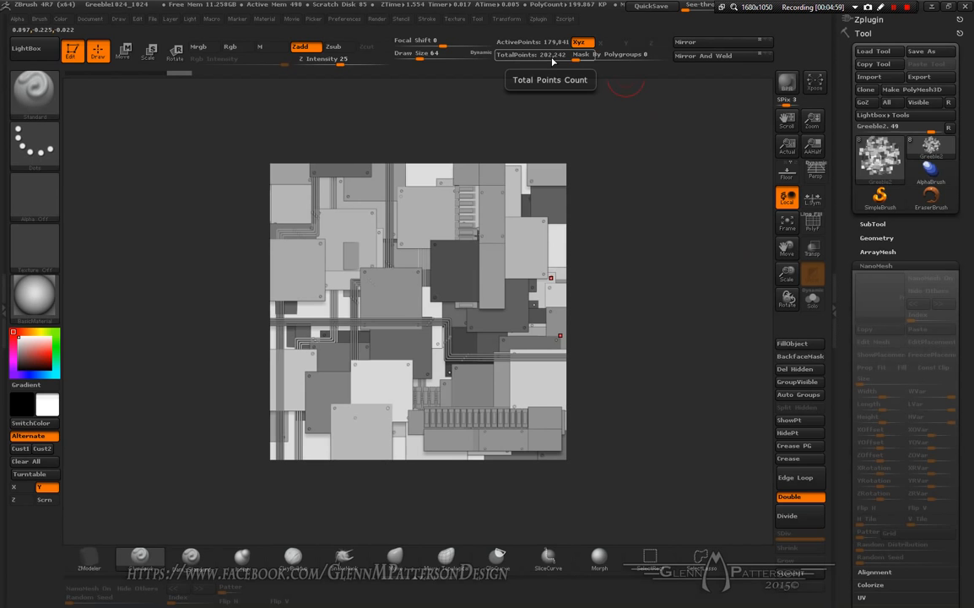
{"action": "left_click", "coordinate": [873, 224]}
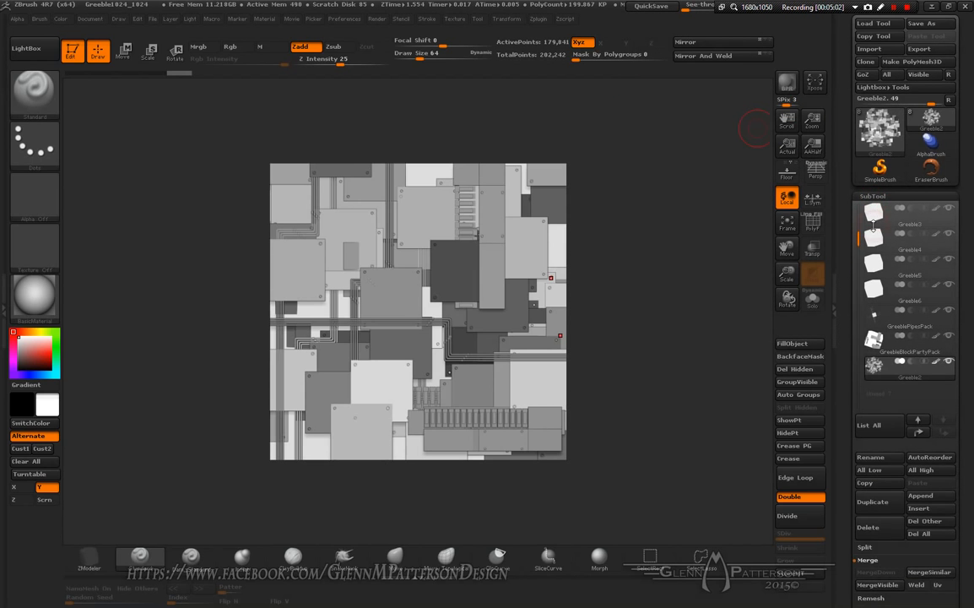
{"action": "left_click", "coordinate": [937, 277]}
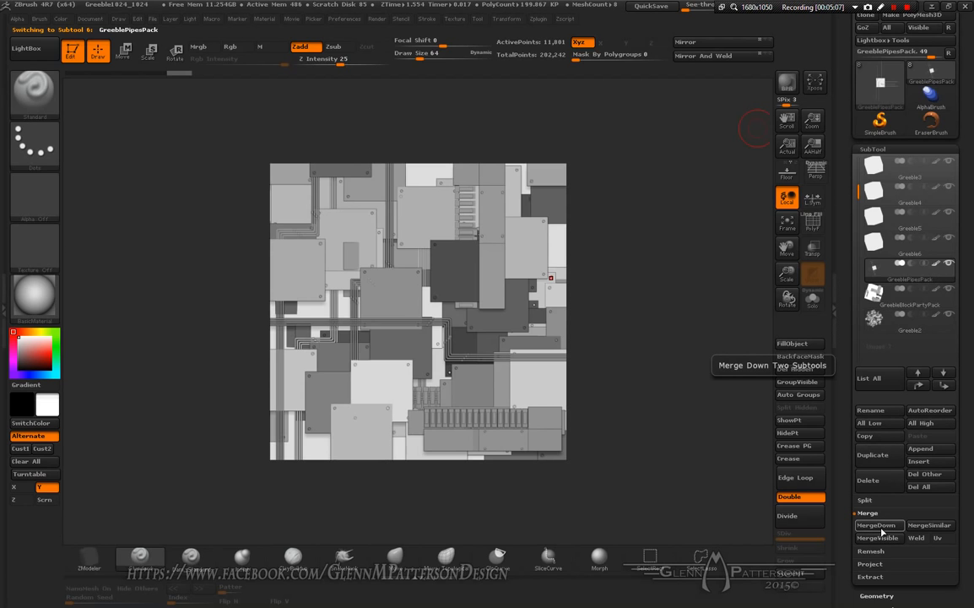
{"action": "left_click", "coordinate": [882, 526]}
{"action": "key", "text": "Return"}
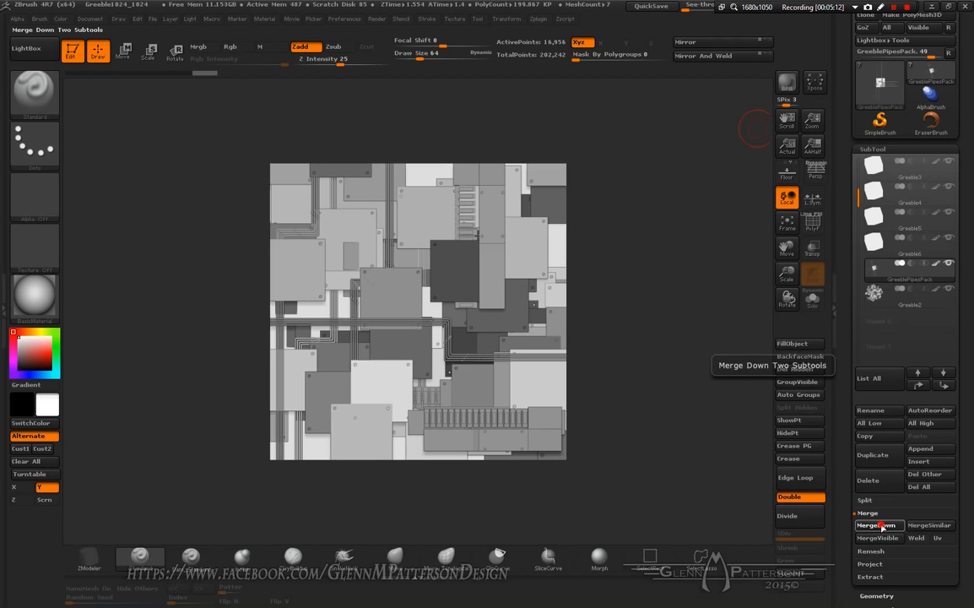
{"action": "left_click", "coordinate": [883, 527]}
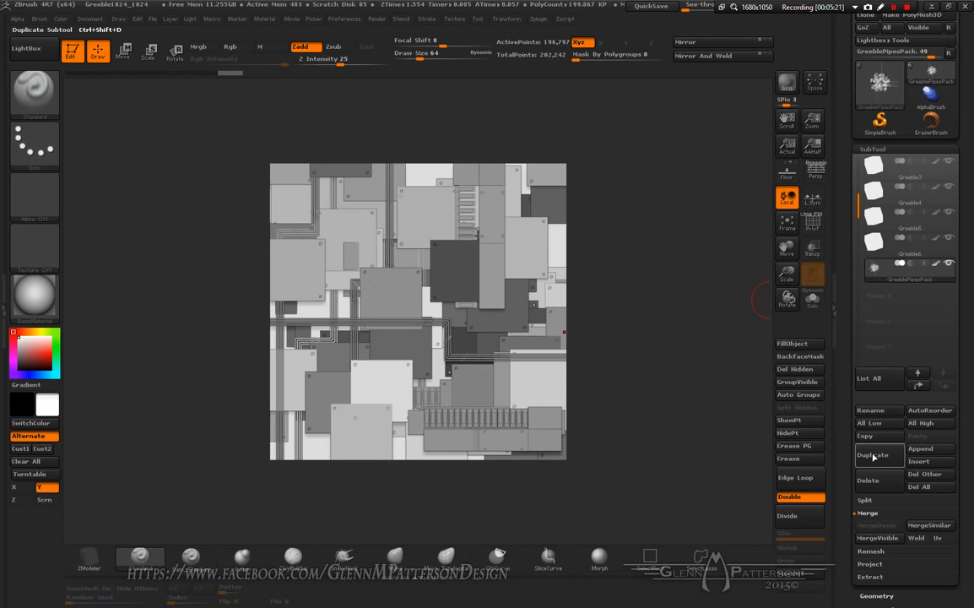
Step: Duplicate the merged GreeblePipesPack subtool to make three copies
{"action": "left_click", "coordinate": [878, 458]}
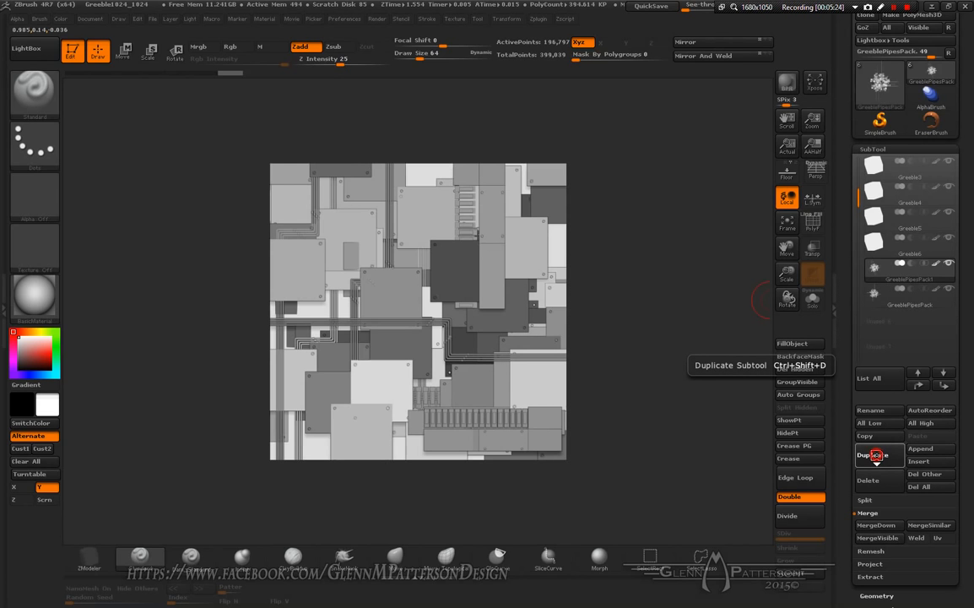
{"action": "left_click", "coordinate": [877, 457]}
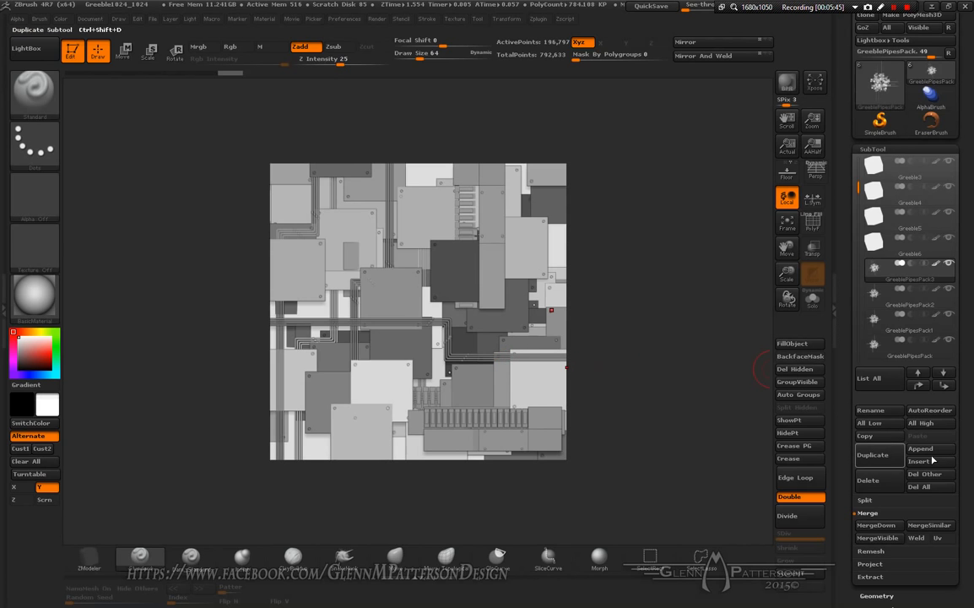
Step: Turn on Solo mode and offset GreeblePipesPack3 horizontally and vertically with the Deformation Offset slider
{"action": "left_click", "coordinate": [813, 301]}
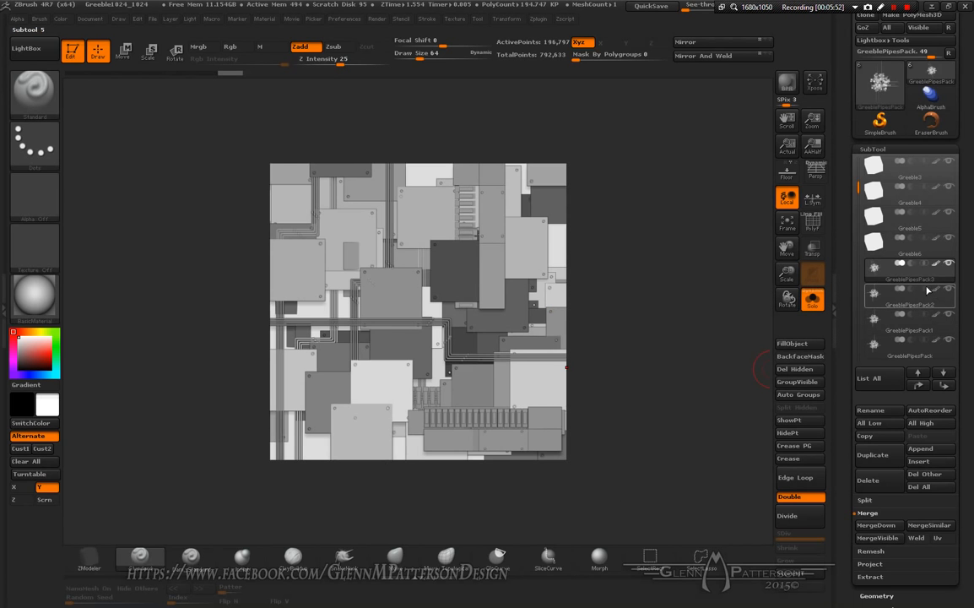
{"action": "scroll", "coordinate": [970, 214], "scroll_direction": "down", "scroll_amount": 5}
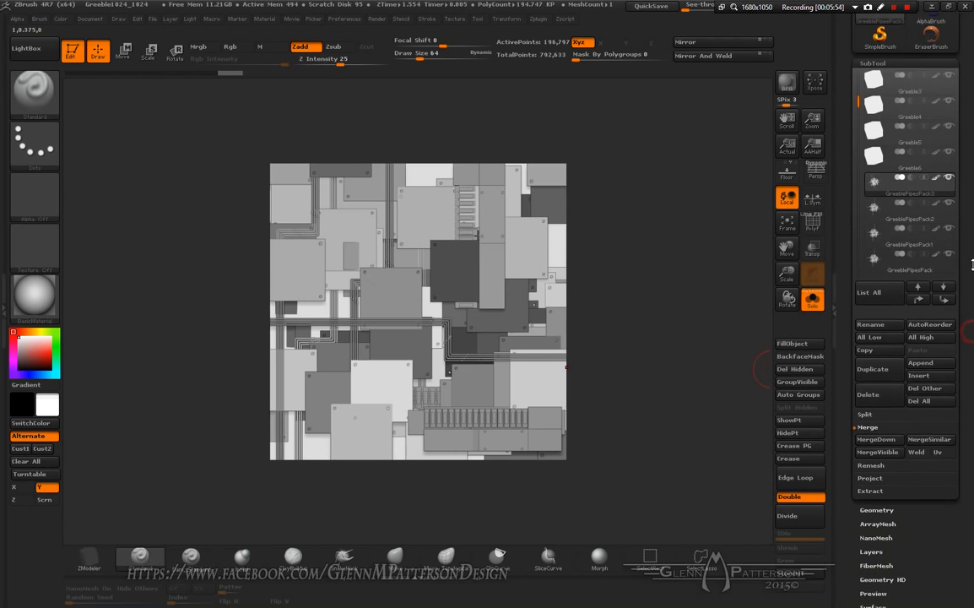
{"action": "left_click", "coordinate": [887, 324]}
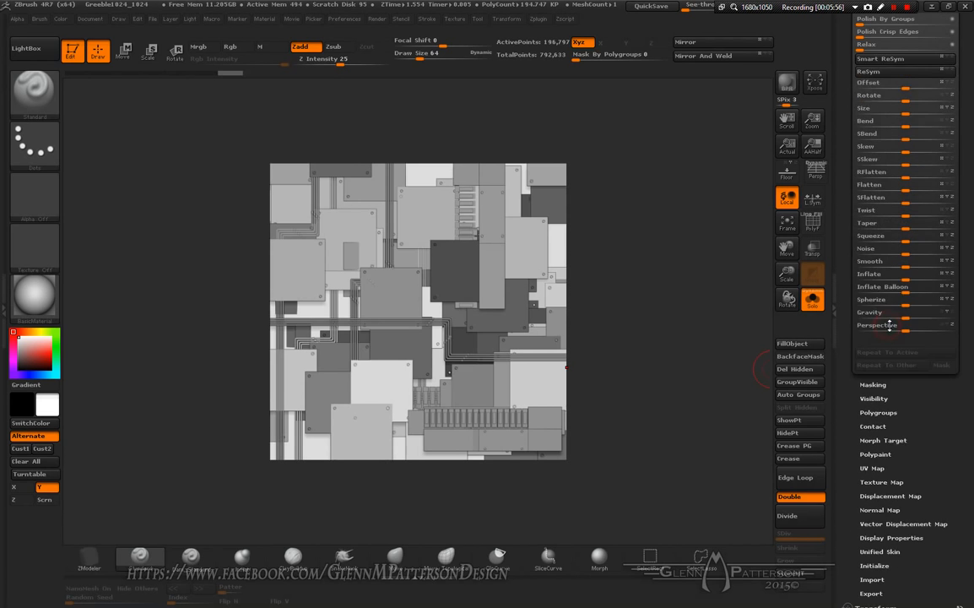
{"action": "scroll", "coordinate": [969, 394], "scroll_direction": "up", "scroll_amount": 5}
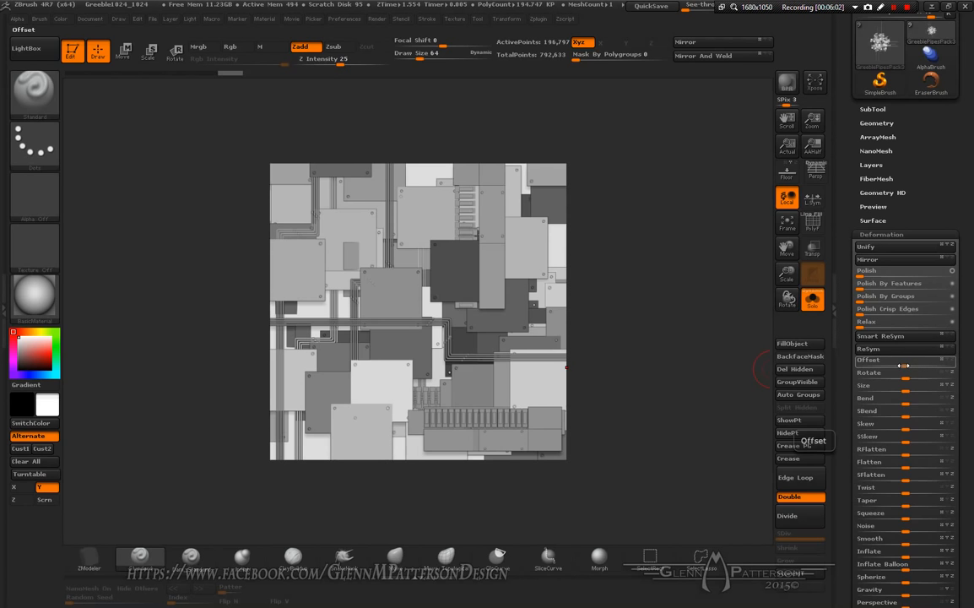
{"action": "left_click", "coordinate": [904, 365]}
{"action": "left_click_drag", "start_coordinate": [893, 366], "coordinate": [849, 369]}
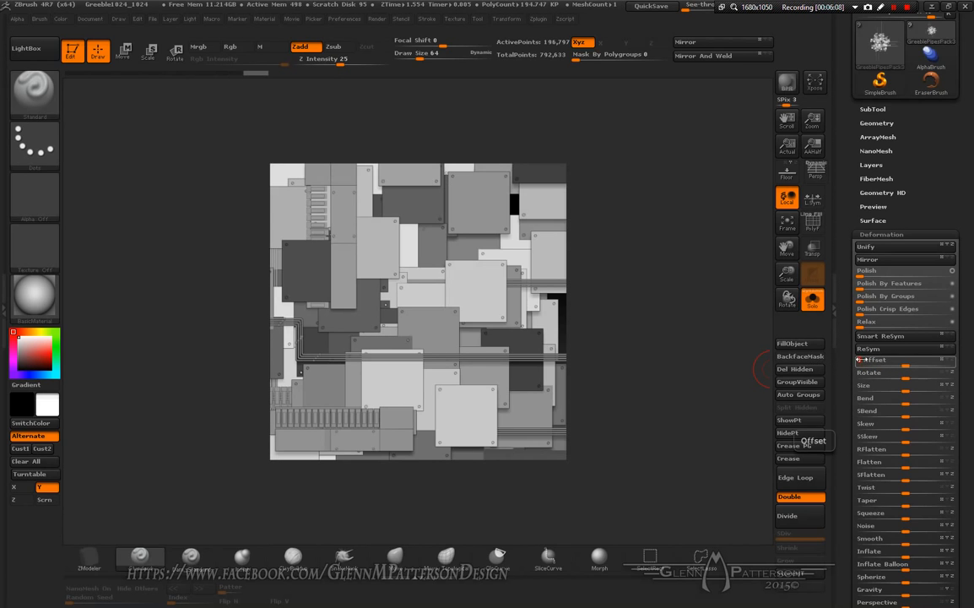
{"action": "left_click", "coordinate": [943, 362]}
{"action": "left_click_drag", "start_coordinate": [904, 365], "coordinate": [755, 363]}
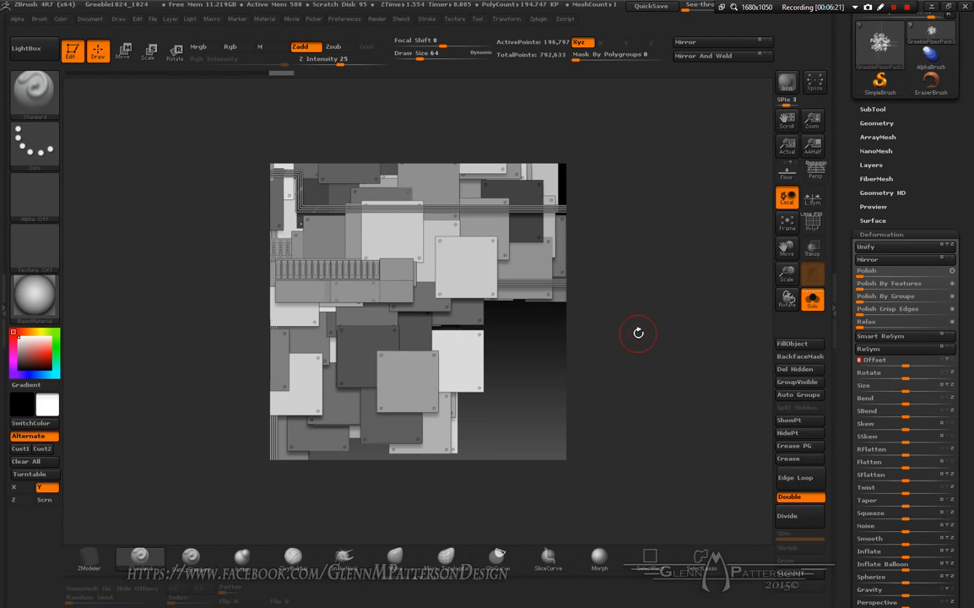
Step: Switch to GreeblePipesPack2 and offset it horizontally and vertically with the Deformation Offset slider
{"action": "key", "text": "alt+Down"}
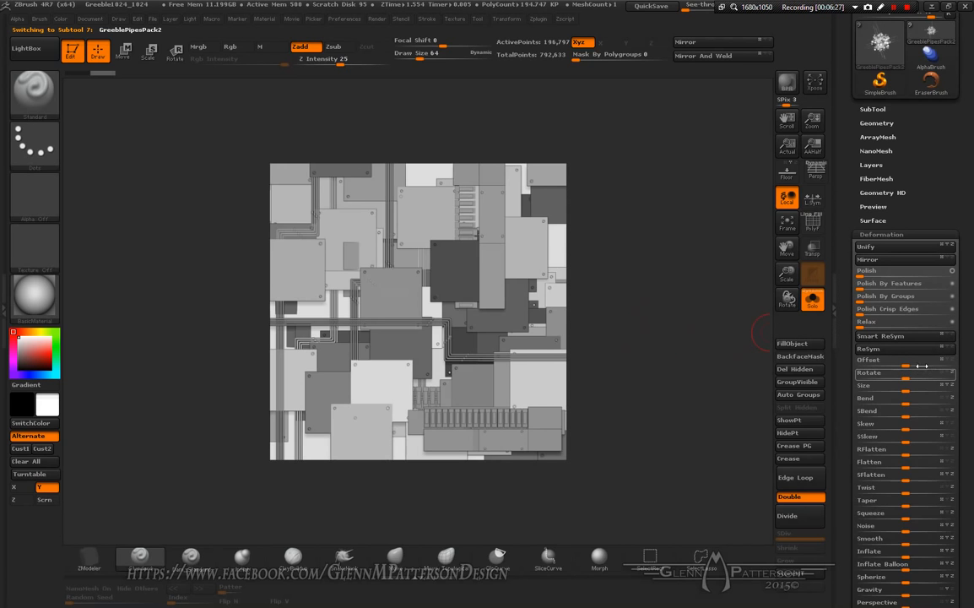
{"action": "left_click_drag", "start_coordinate": [903, 365], "coordinate": [841, 371]}
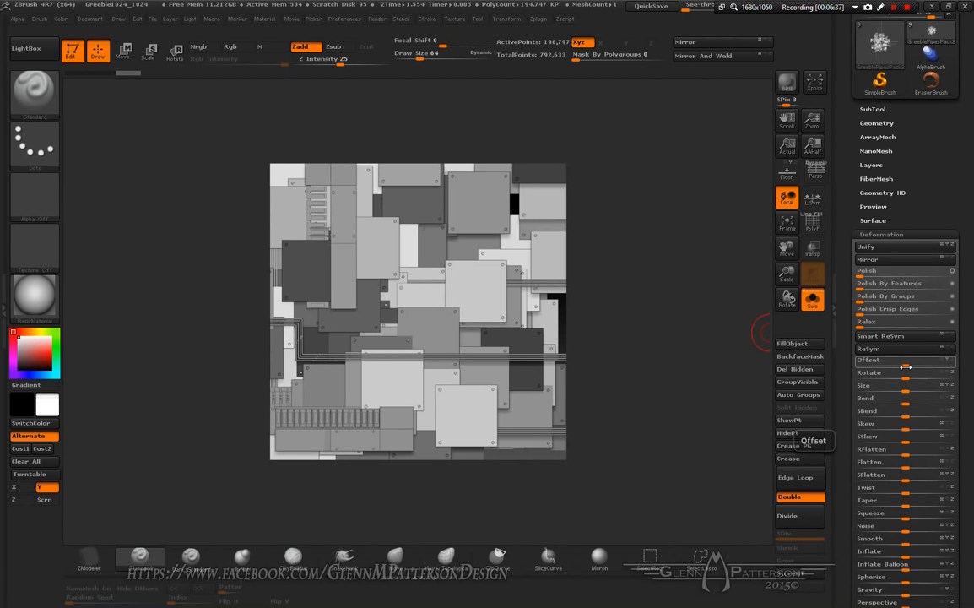
{"action": "left_click_drag", "start_coordinate": [906, 366], "coordinate": [969, 365]}
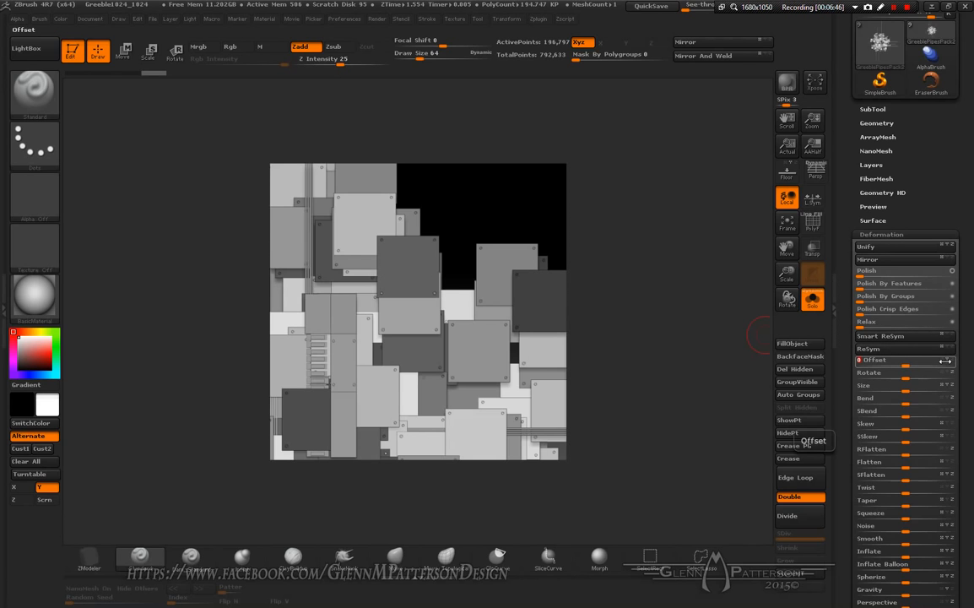
Step: Switch to GreeblePipesPack1 and offset it in two directions with the Deformation Offset slider
{"action": "key", "text": "Down"}
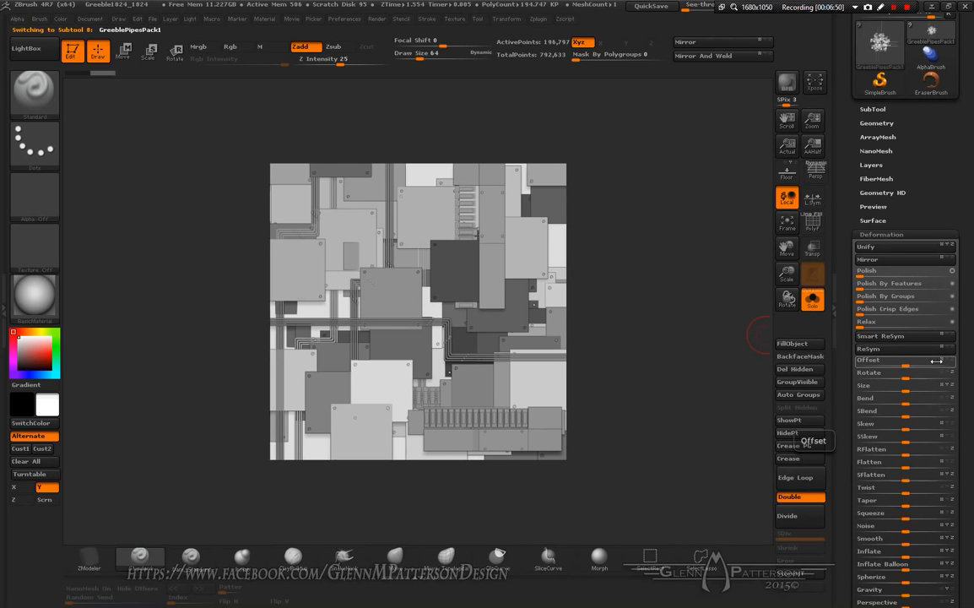
{"action": "left_click_drag", "start_coordinate": [904, 365], "coordinate": [969, 364]}
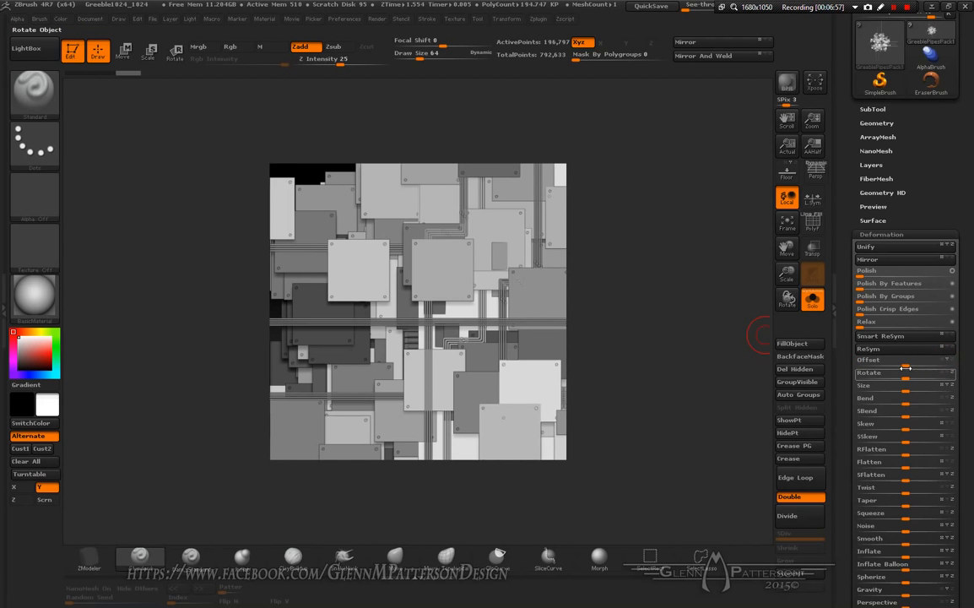
{"action": "left_click_drag", "start_coordinate": [905, 362], "coordinate": [831, 364]}
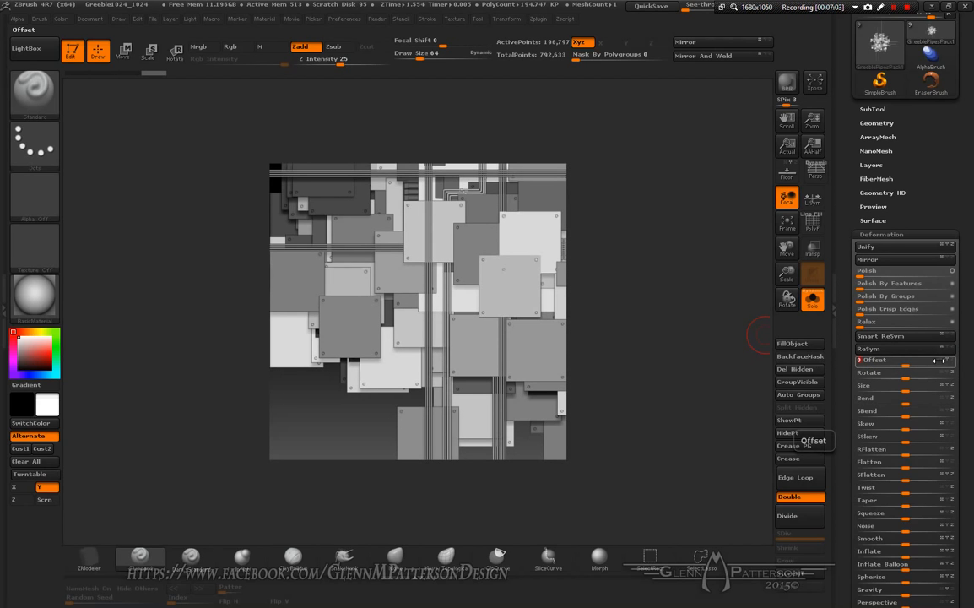
Step: Switch to the GreeblePipesPack subtool and offset it horizontally and vertically with the Deformation Offset slider
{"action": "key", "text": "Down"}
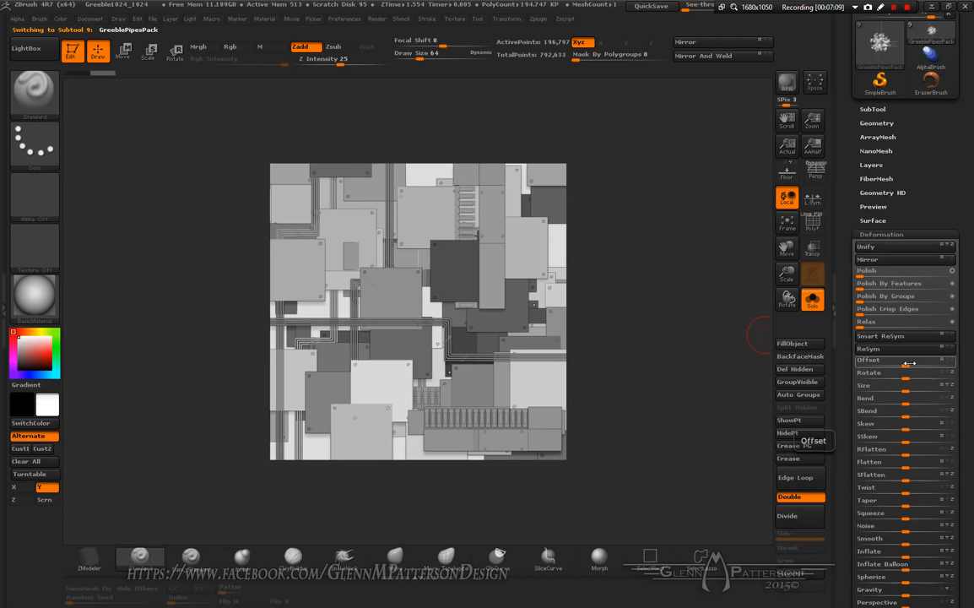
{"action": "left_click_drag", "start_coordinate": [909, 363], "coordinate": [970, 363]}
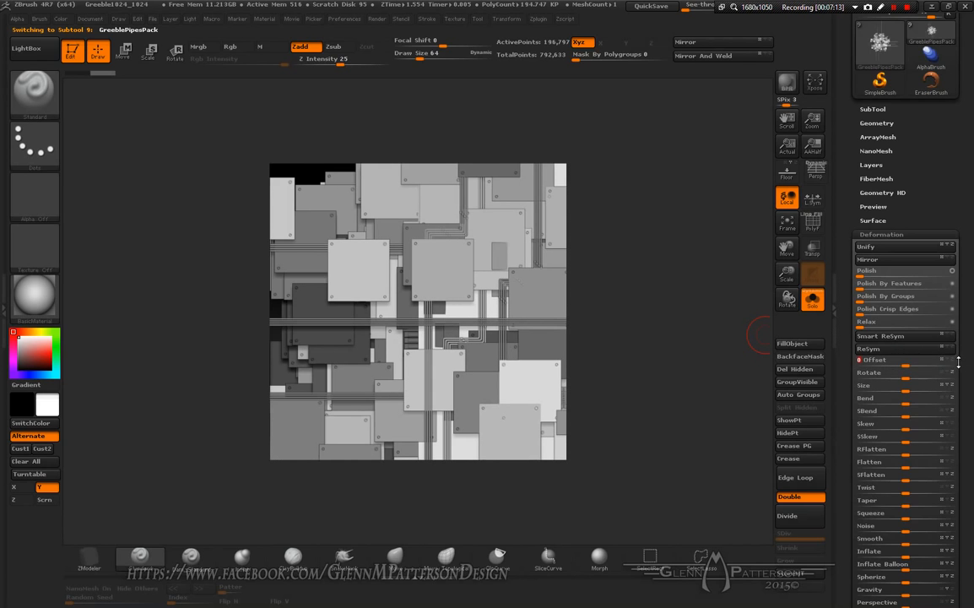
{"action": "left_click", "coordinate": [943, 362]}
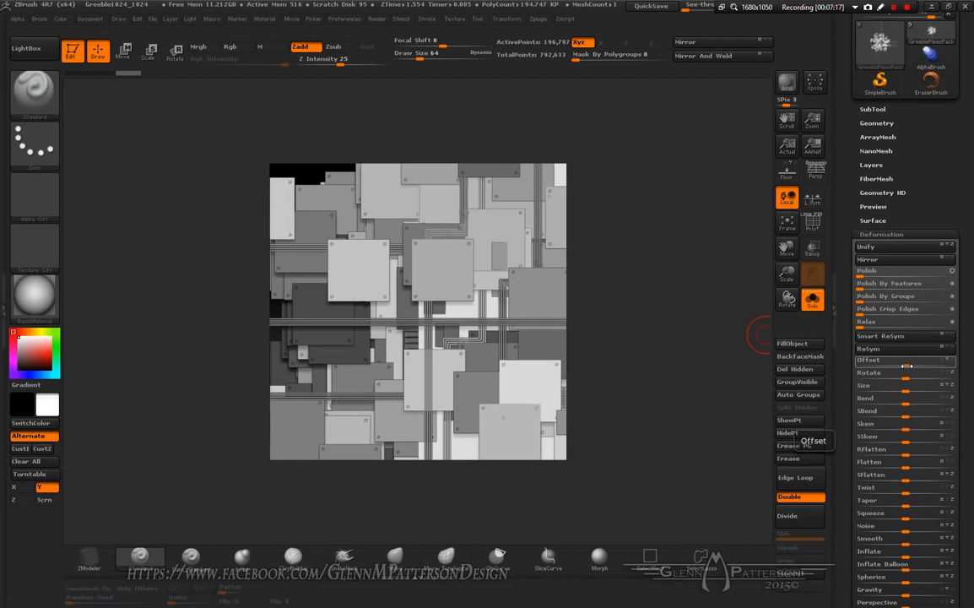
{"action": "left_click_drag", "start_coordinate": [907, 366], "coordinate": [970, 371]}
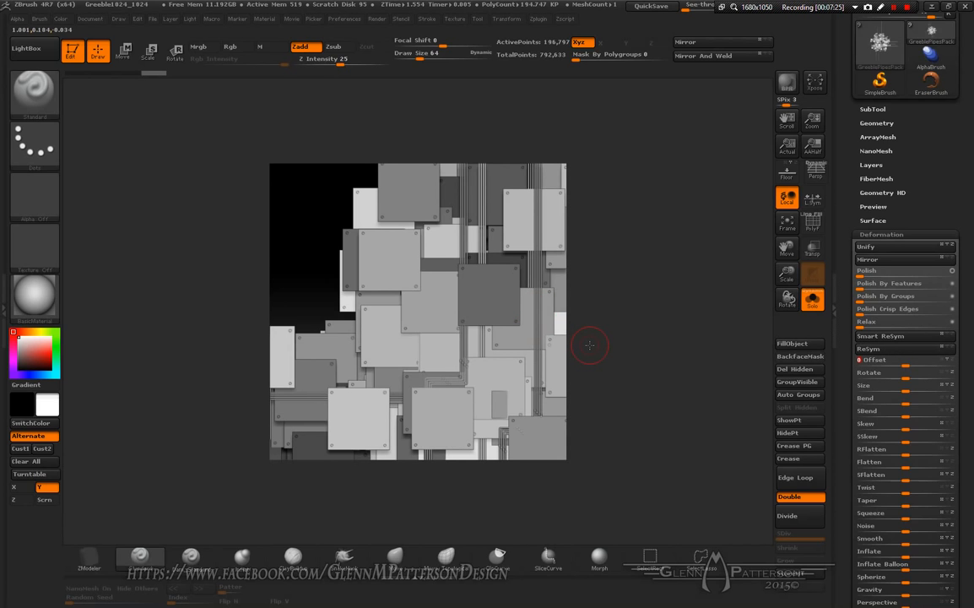
Step: Turn off Solo mode and run a BPR render of the combined greeble tile
{"action": "left_click", "coordinate": [818, 307]}
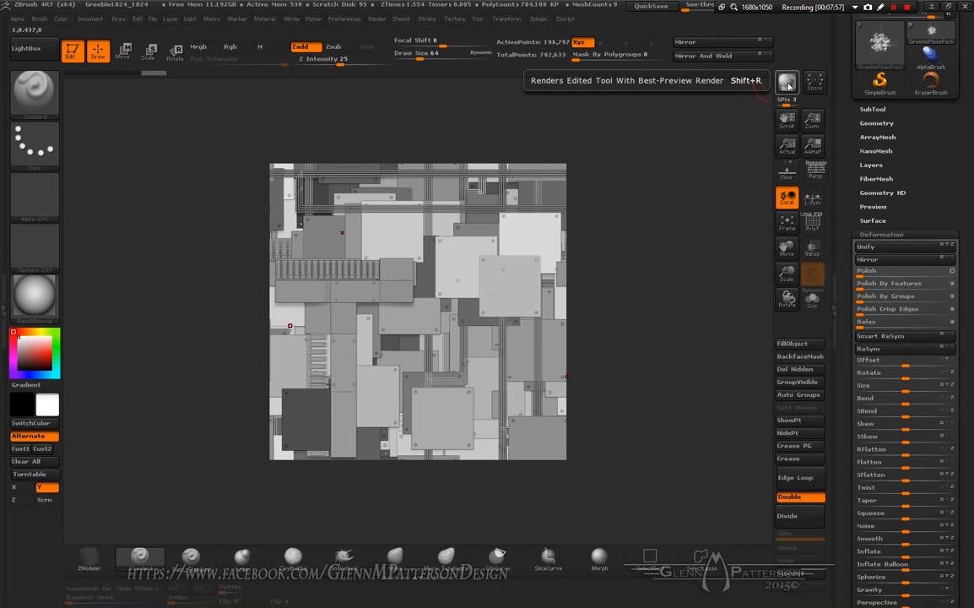
{"action": "key", "text": "shift+r"}
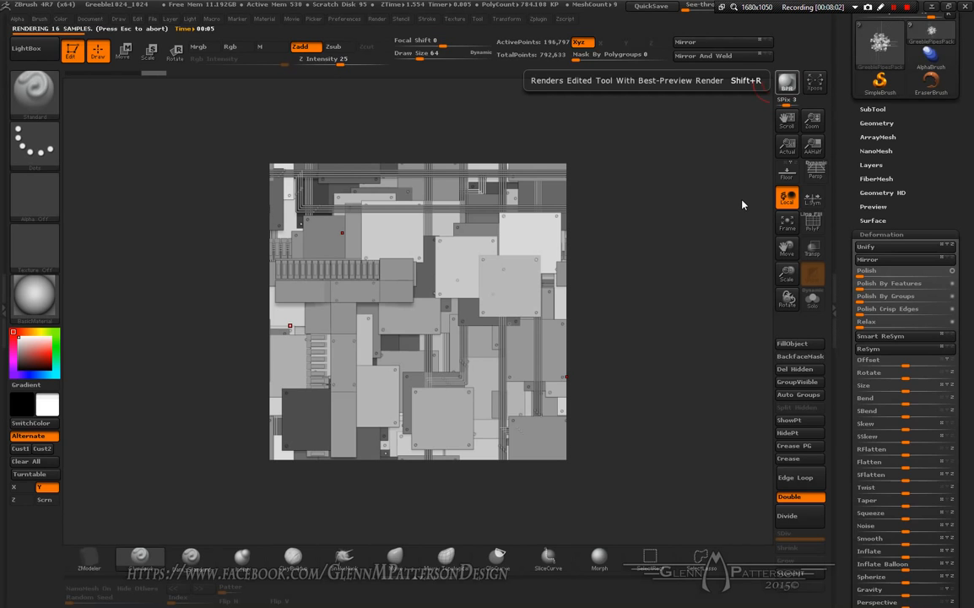
{"action": "left_click", "coordinate": [893, 7]}
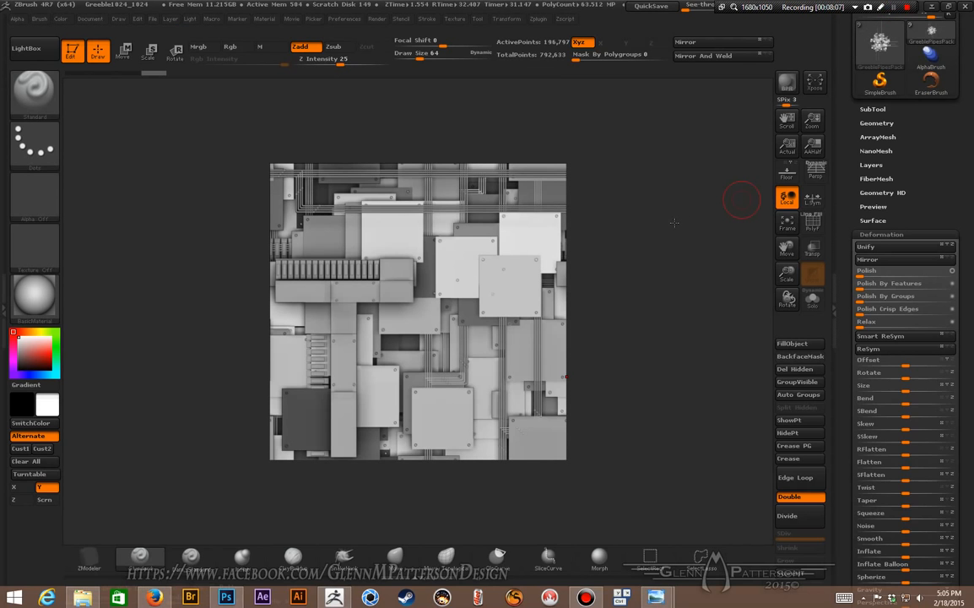
{"action": "left_click", "coordinate": [737, 354]}
{"action": "left_click", "coordinate": [682, 189]}
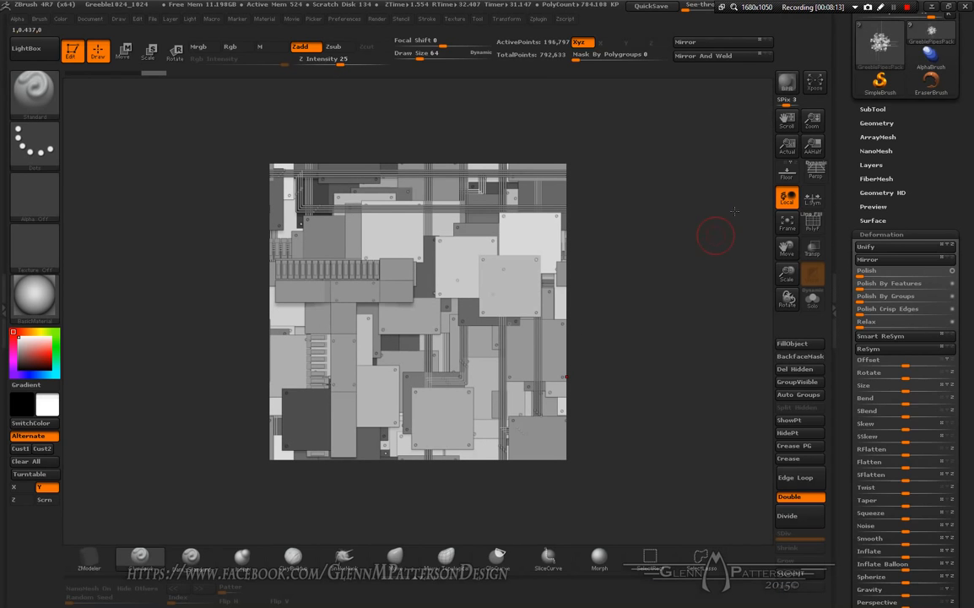
{"action": "left_click", "coordinate": [895, 8]}
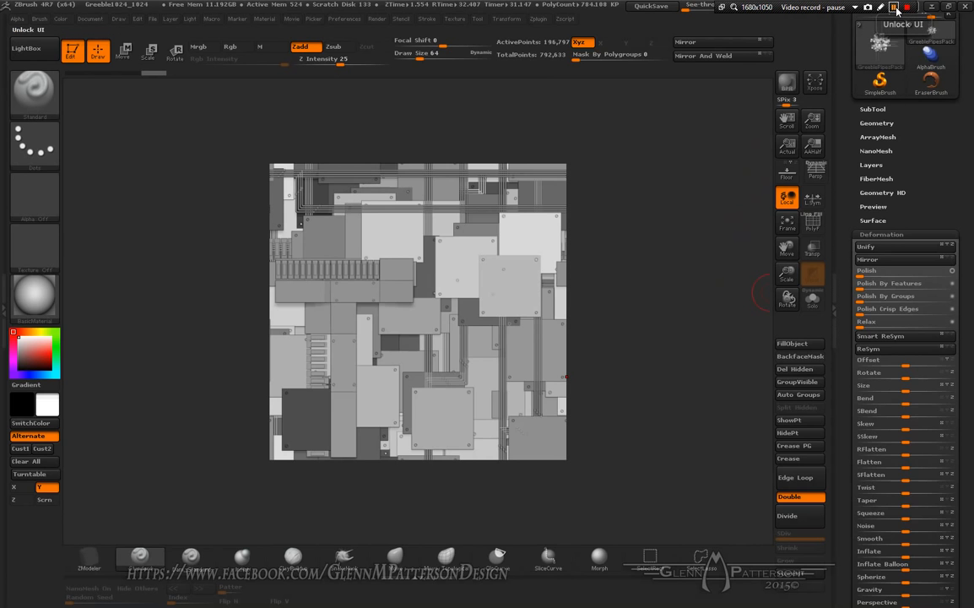
Step: Show the BPR RenderPass options and view the document at actual size
{"action": "key", "text": "F11"}
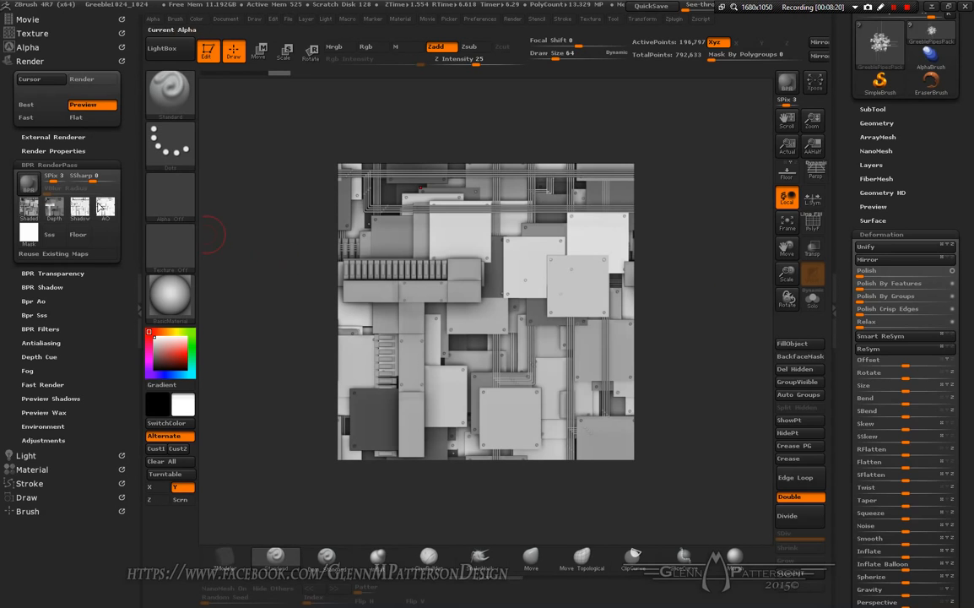
{"action": "left_click", "coordinate": [228, 19]}
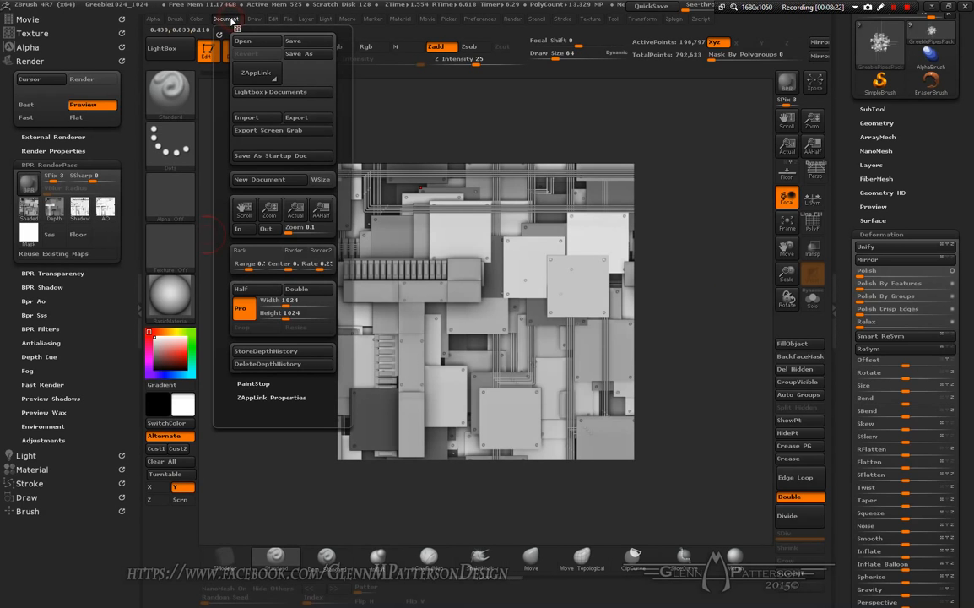
{"action": "left_click", "coordinate": [789, 150]}
Step: Export the document as BPR_Render.tif into the DEMO TILABLE GREEBLE folder, replacing the previous file
{"action": "left_click", "coordinate": [226, 19]}
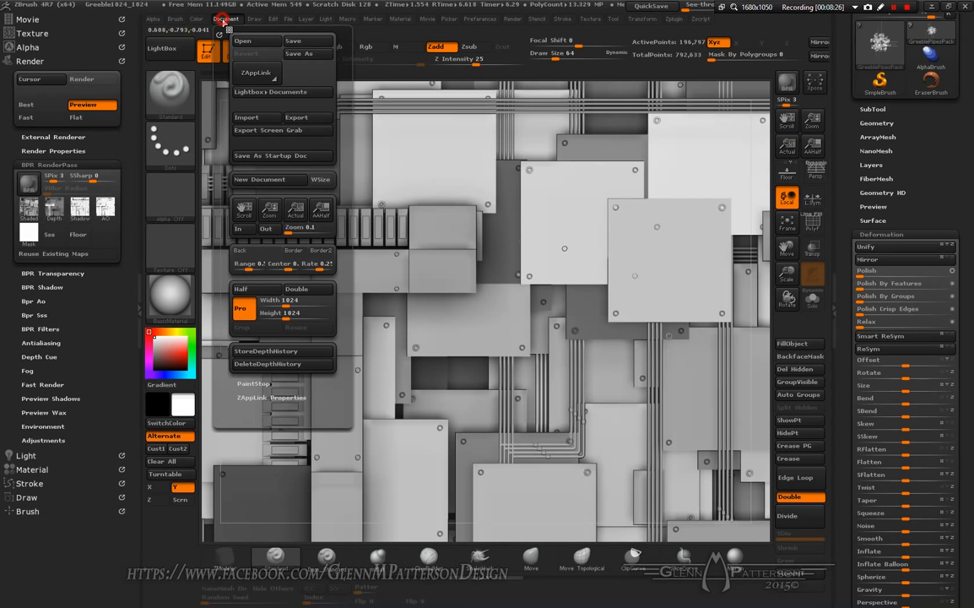
{"action": "left_click", "coordinate": [290, 118]}
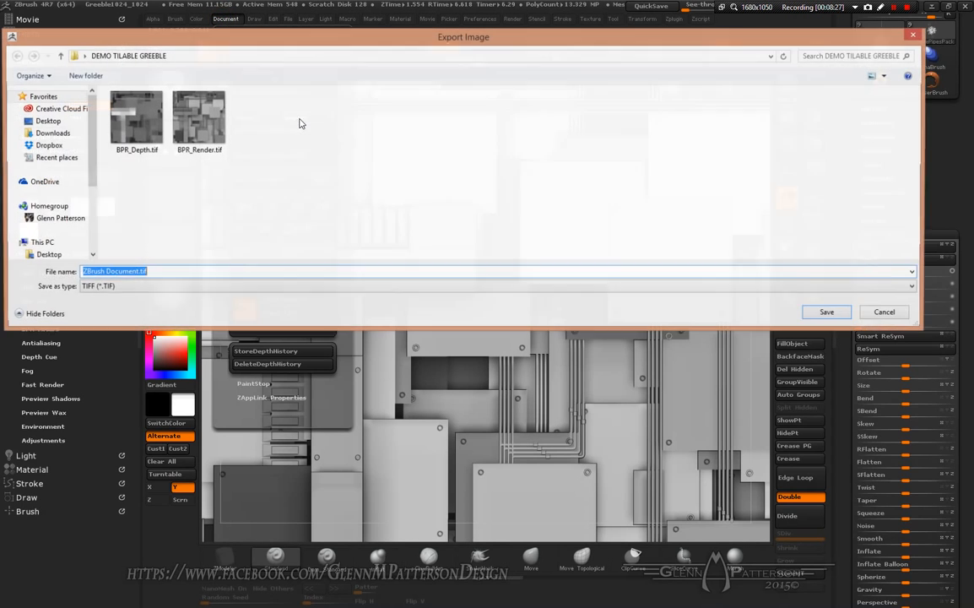
{"action": "left_click", "coordinate": [245, 178]}
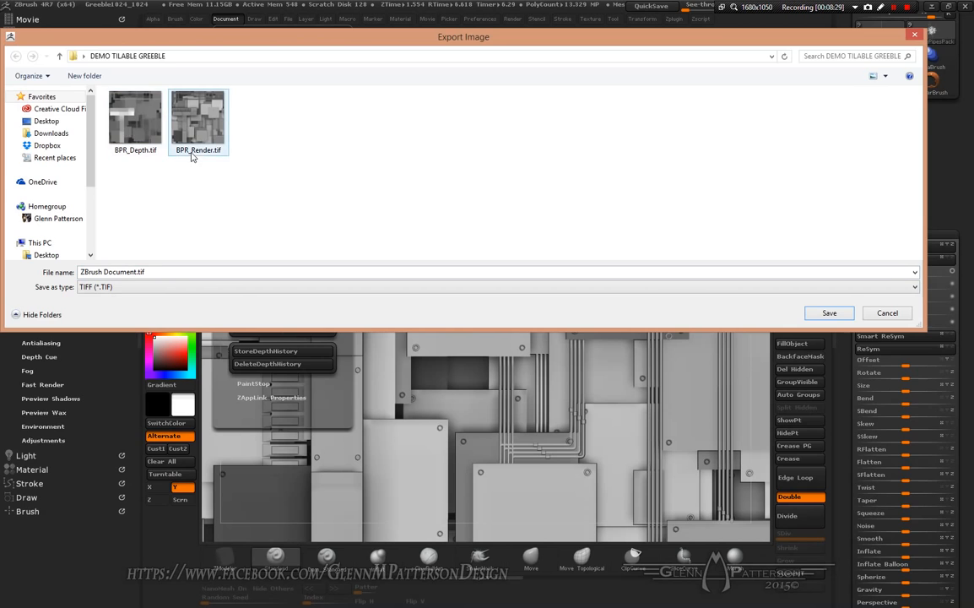
{"action": "left_click", "coordinate": [127, 118]}
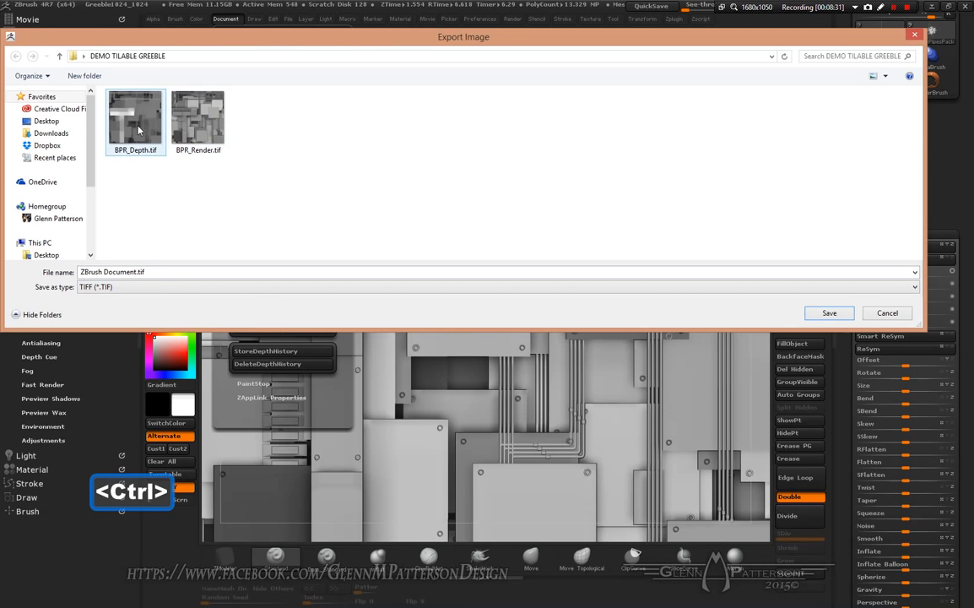
{"action": "left_click", "coordinate": [193, 125]}
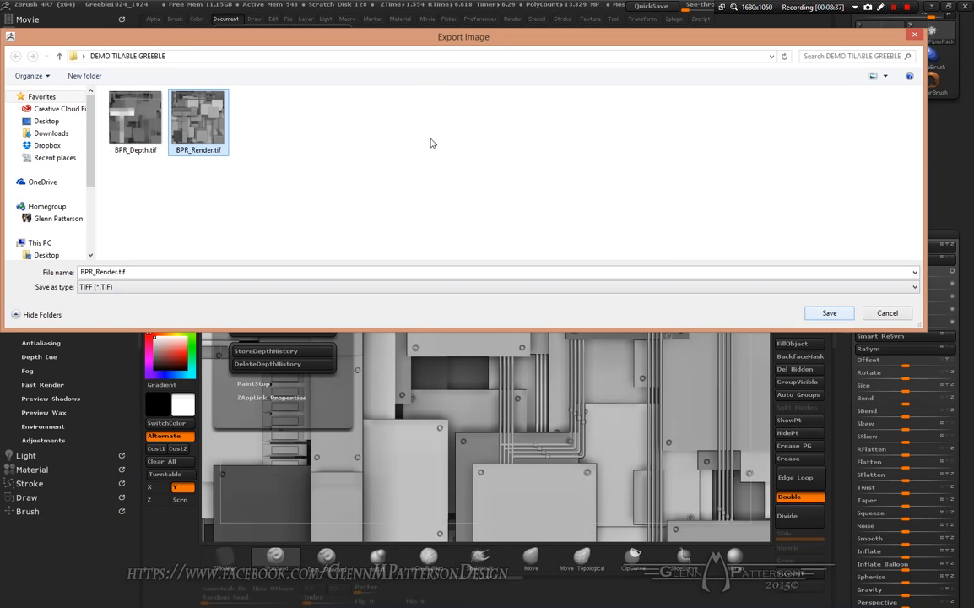
{"action": "key", "text": "Delete"}
{"action": "left_click", "coordinate": [495, 320]}
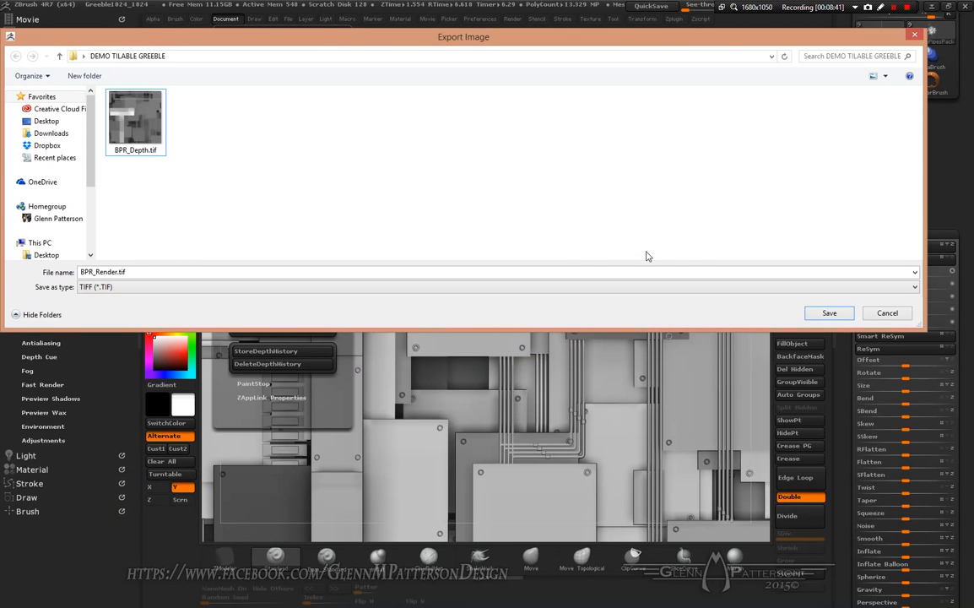
{"action": "left_click", "coordinate": [830, 313]}
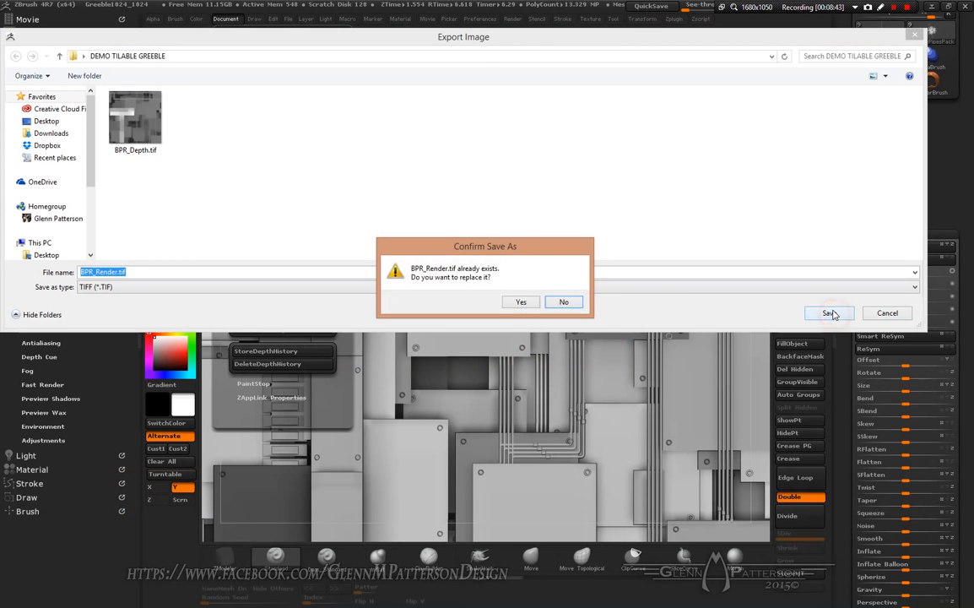
{"action": "left_click", "coordinate": [522, 302]}
Step: Export the BPR Depth pass as BPR_Depth.tif, replacing the existing file
{"action": "mouse_move", "coordinate": [31, 217]}
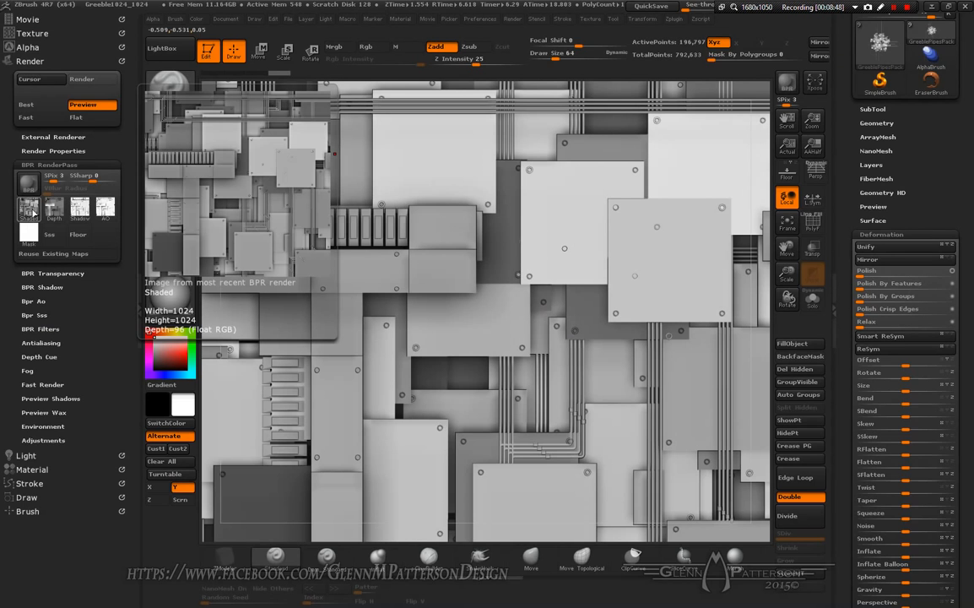
{"action": "left_click", "coordinate": [55, 217]}
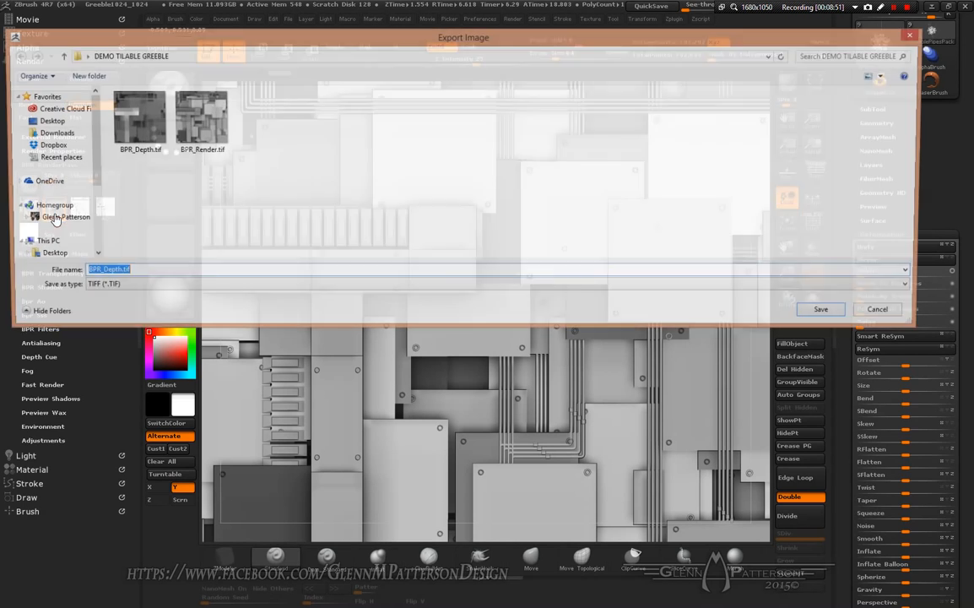
{"action": "left_click", "coordinate": [830, 315]}
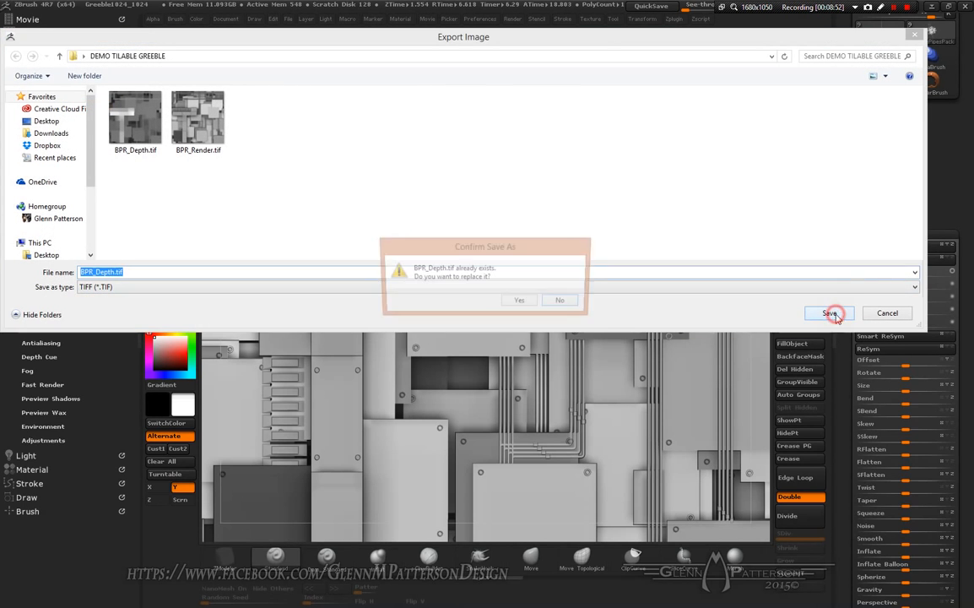
{"action": "left_click", "coordinate": [521, 301]}
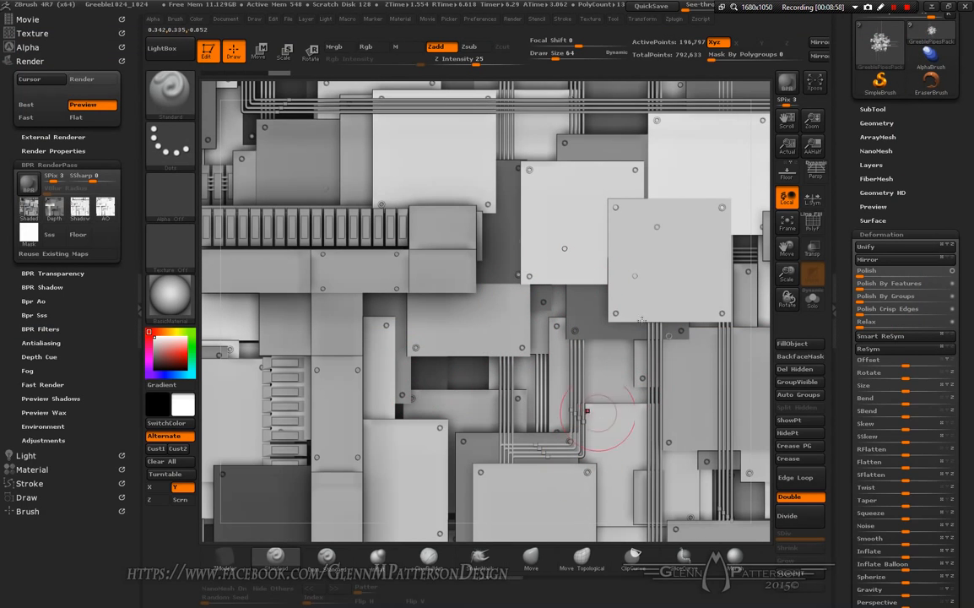
Step: Switch to Photoshop
{"action": "left_click", "coordinate": [932, 7]}
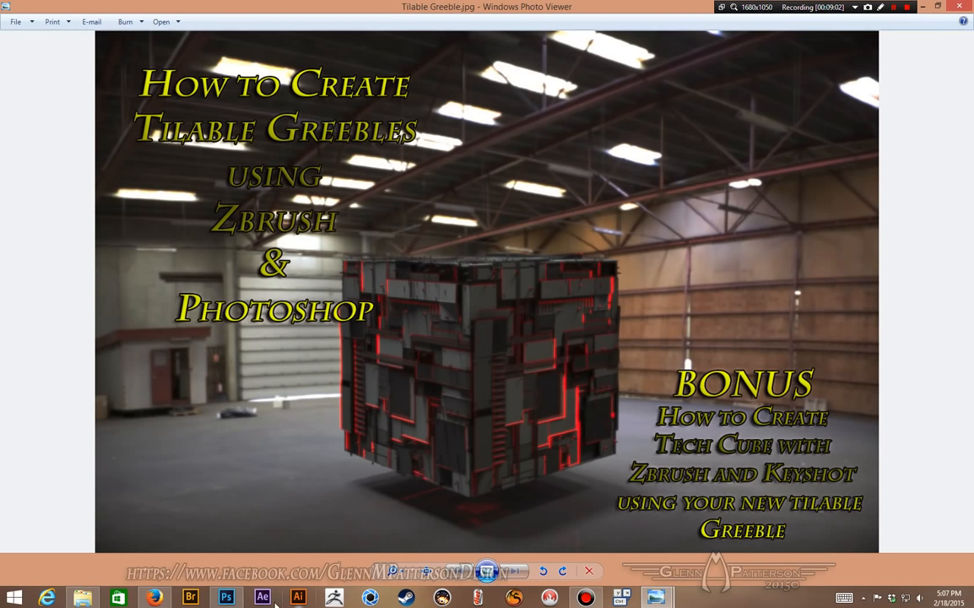
{"action": "left_click", "coordinate": [226, 597]}
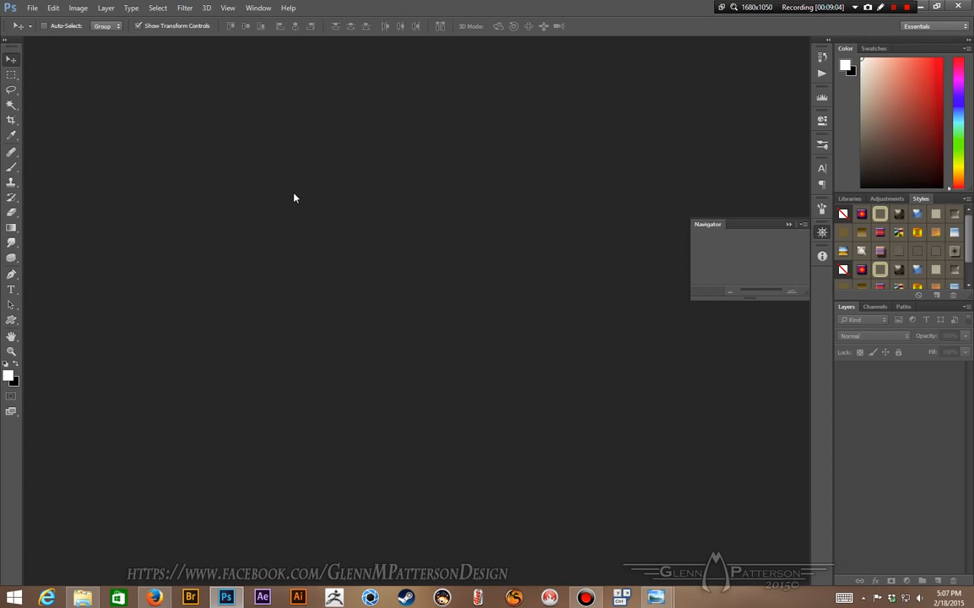
Step: Open BPR_Depth.tif and BPR_Render.tif together from the DEMO TILABLE GREEBLE folder
{"action": "left_click", "coordinate": [31, 7]}
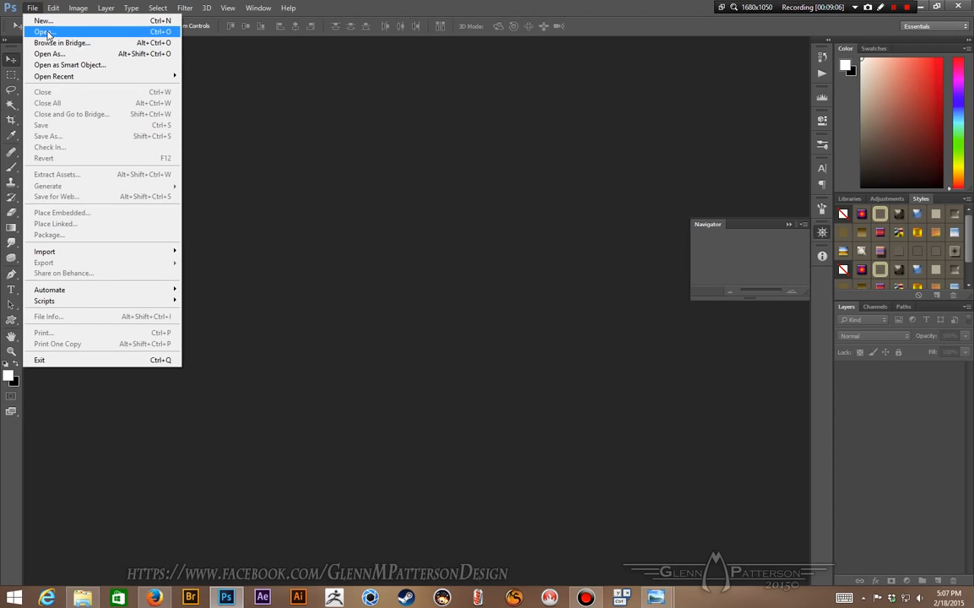
{"action": "left_click", "coordinate": [47, 32]}
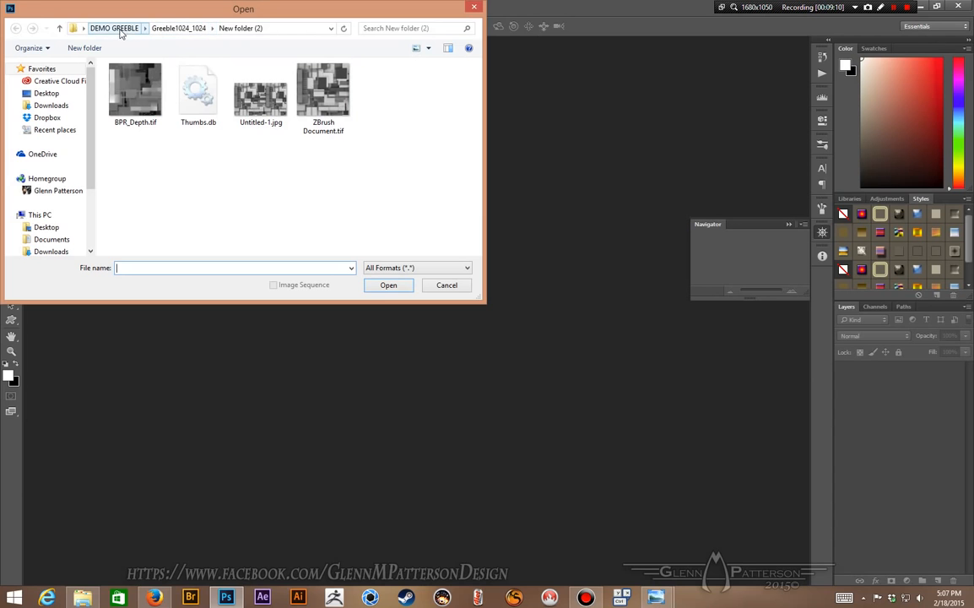
{"action": "left_click", "coordinate": [57, 131]}
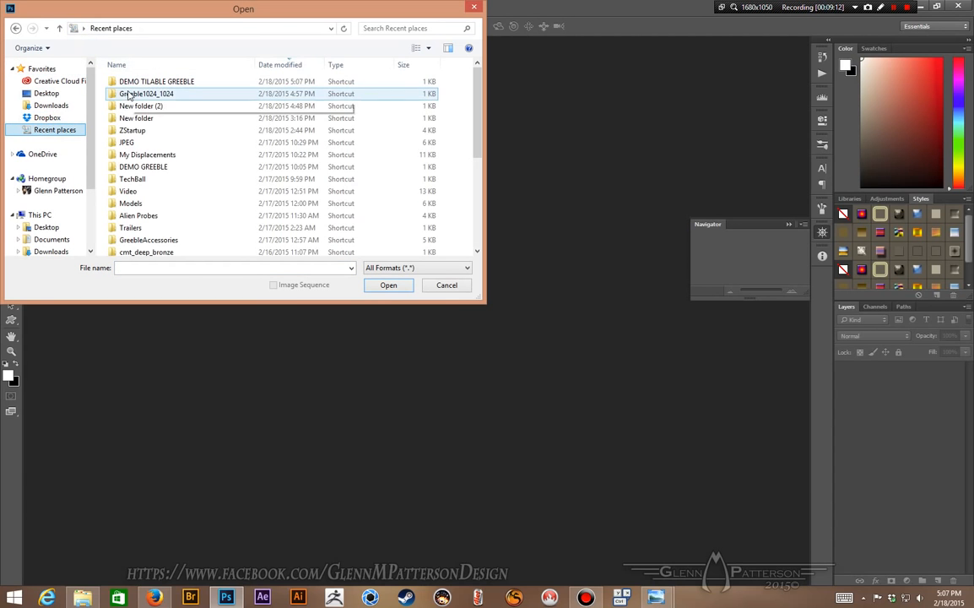
{"action": "double_click", "coordinate": [118, 81]}
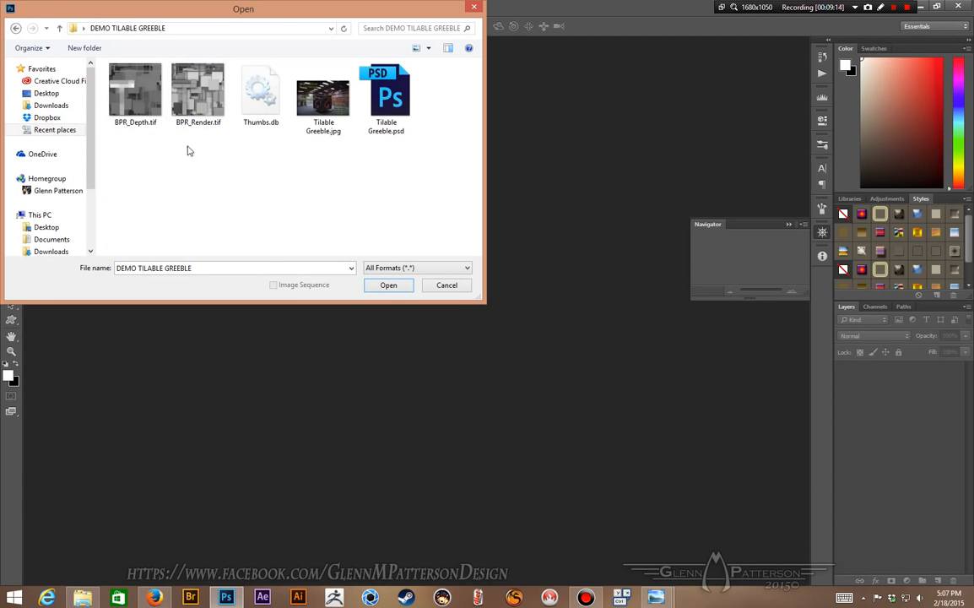
{"action": "left_click_drag", "start_coordinate": [217, 177], "coordinate": [133, 118]}
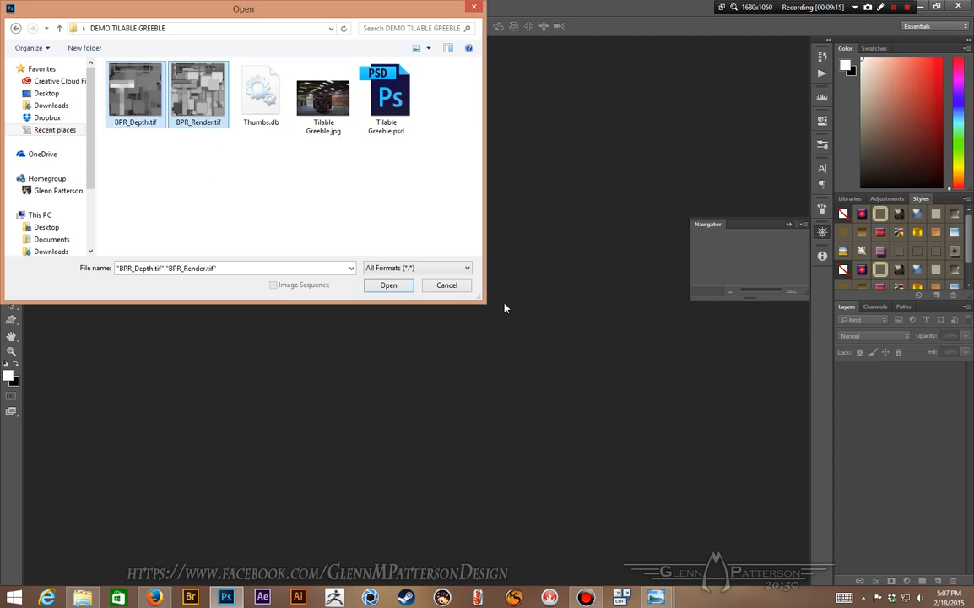
{"action": "left_click", "coordinate": [388, 285]}
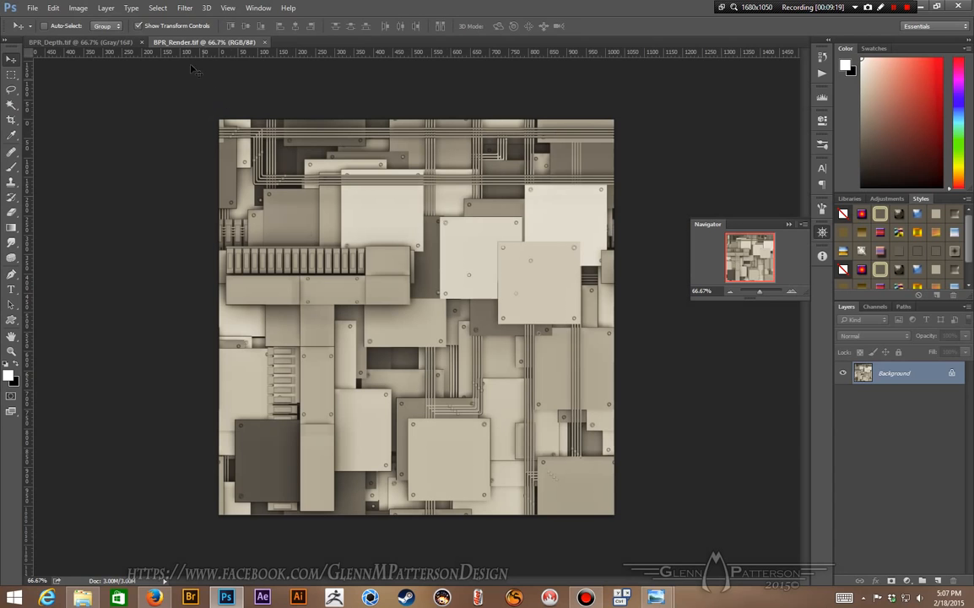
Step: Compare the depth and render documents, ending on BPR_Render.tif
{"action": "left_click", "coordinate": [94, 43]}
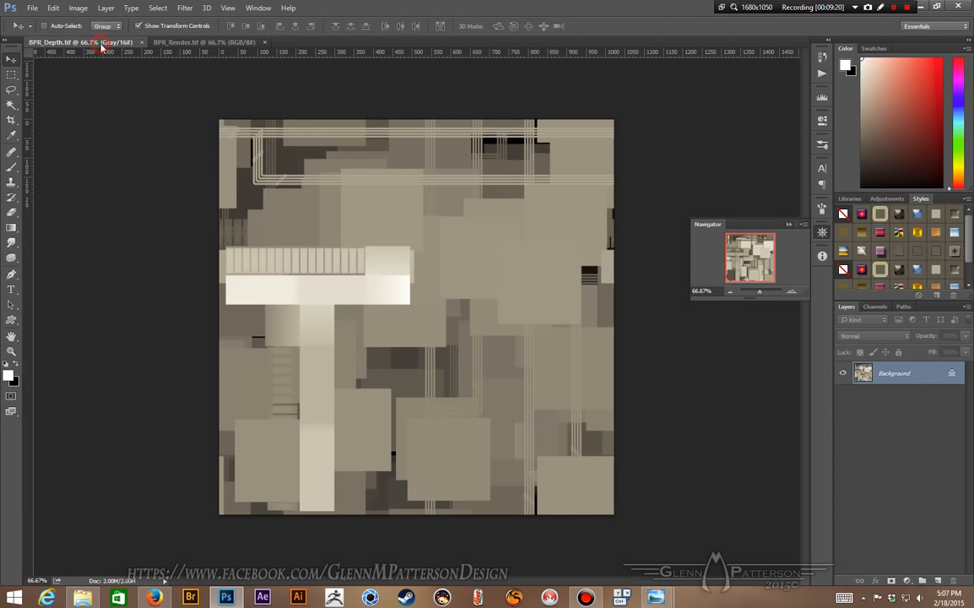
{"action": "left_click", "coordinate": [190, 43]}
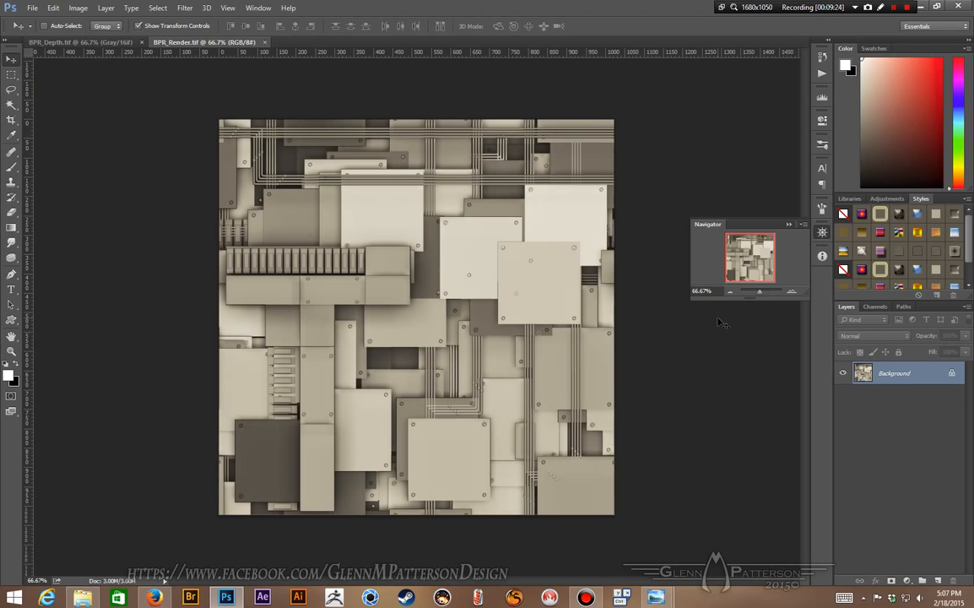
{"action": "left_click", "coordinate": [793, 293]}
{"action": "left_click", "coordinate": [730, 292]}
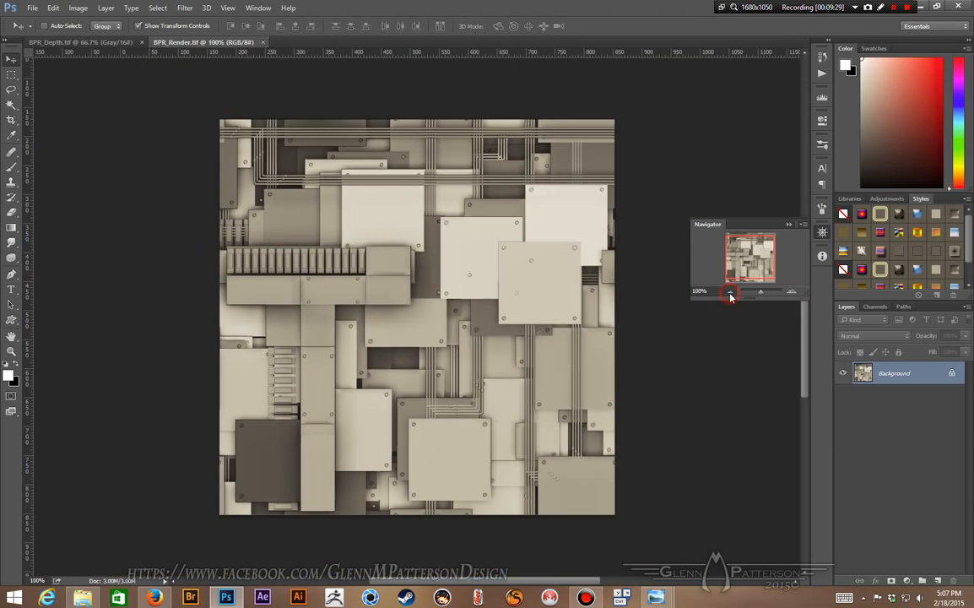
{"action": "left_click", "coordinate": [158, 8]}
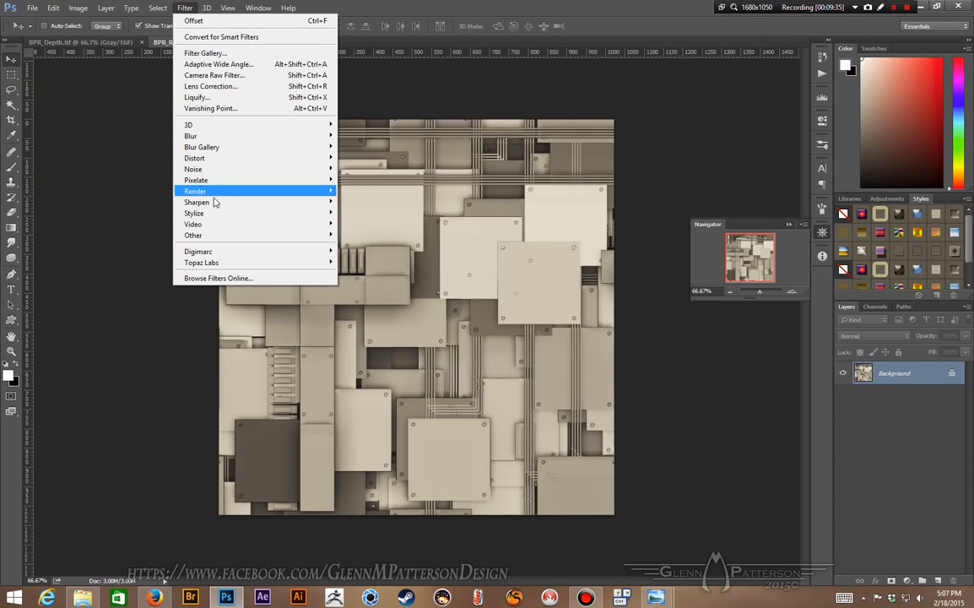
{"action": "mouse_move", "coordinate": [217, 238]}
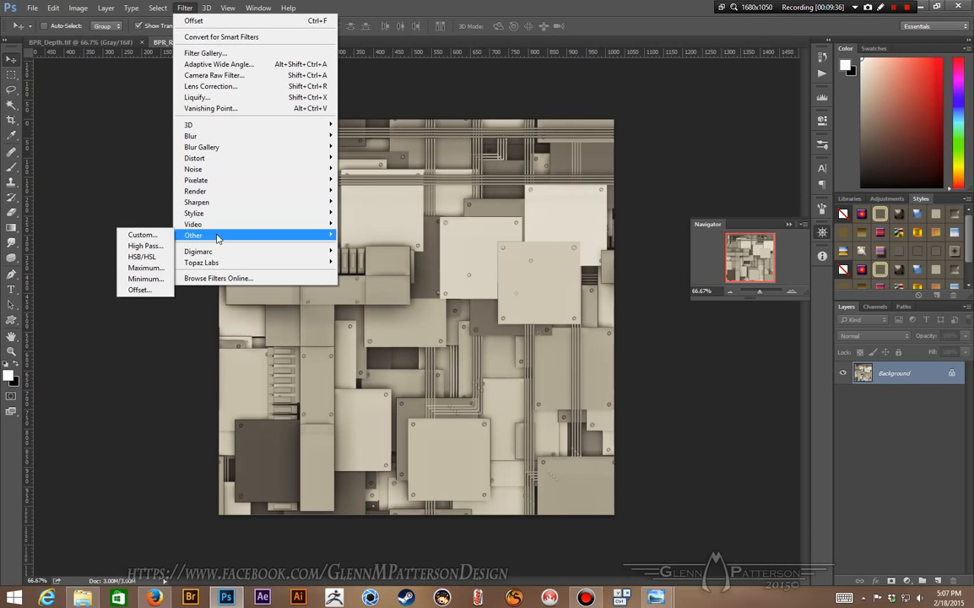
{"action": "left_click", "coordinate": [140, 289]}
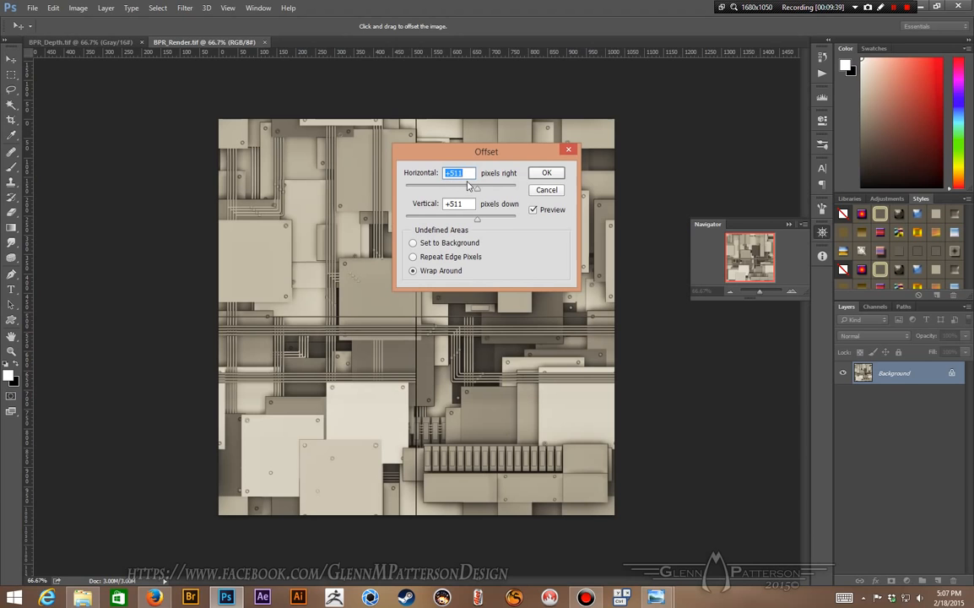
{"action": "left_click_drag", "start_coordinate": [461, 151], "coordinate": [744, 118]}
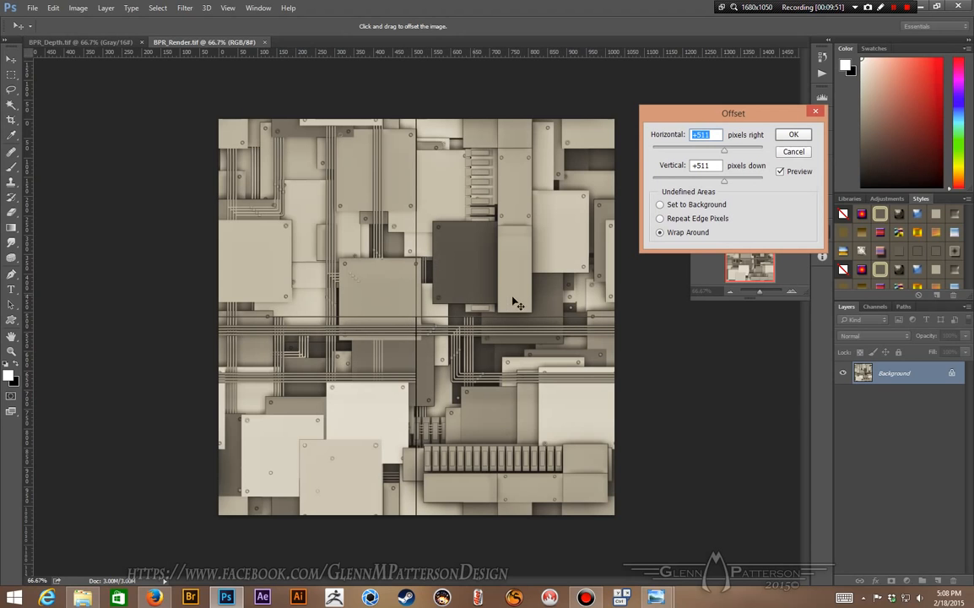
{"action": "left_click", "coordinate": [793, 153]}
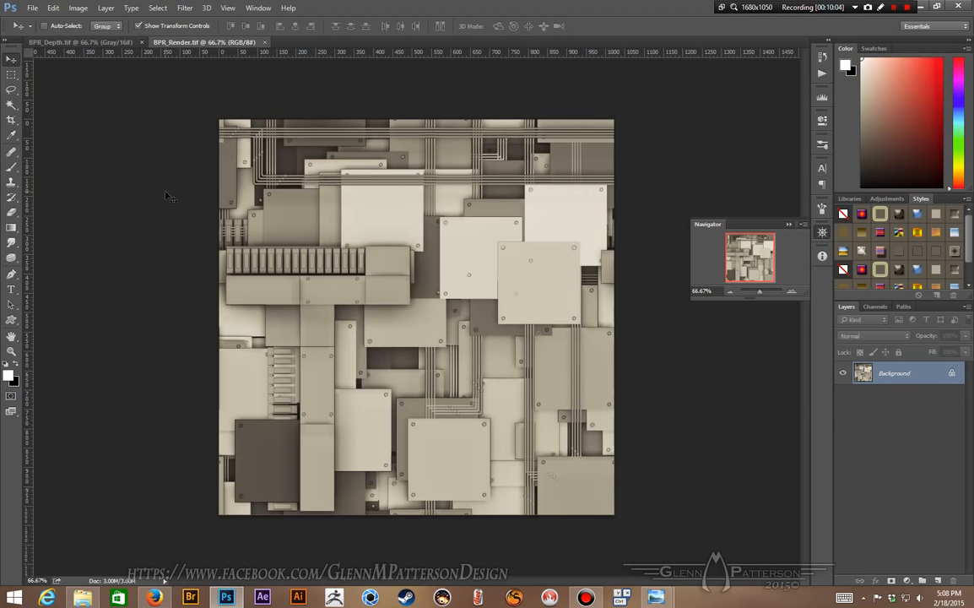
Step: Shrink the render's canvas to 1022 × 1022 pixels and reapply the Offset filter to it
{"action": "left_click", "coordinate": [78, 9]}
{"action": "left_click", "coordinate": [100, 103]}
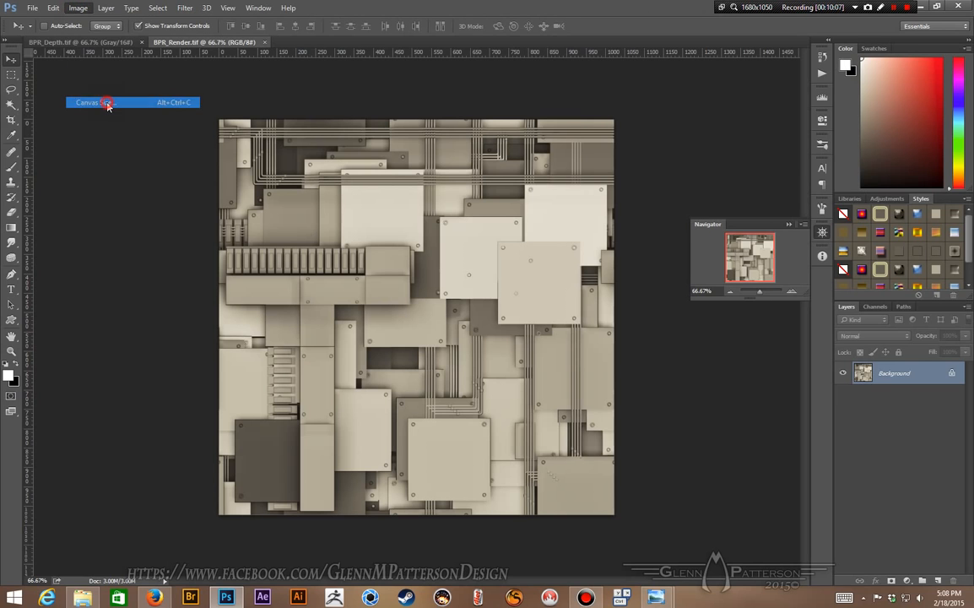
{"action": "double_click", "coordinate": [485, 207]}
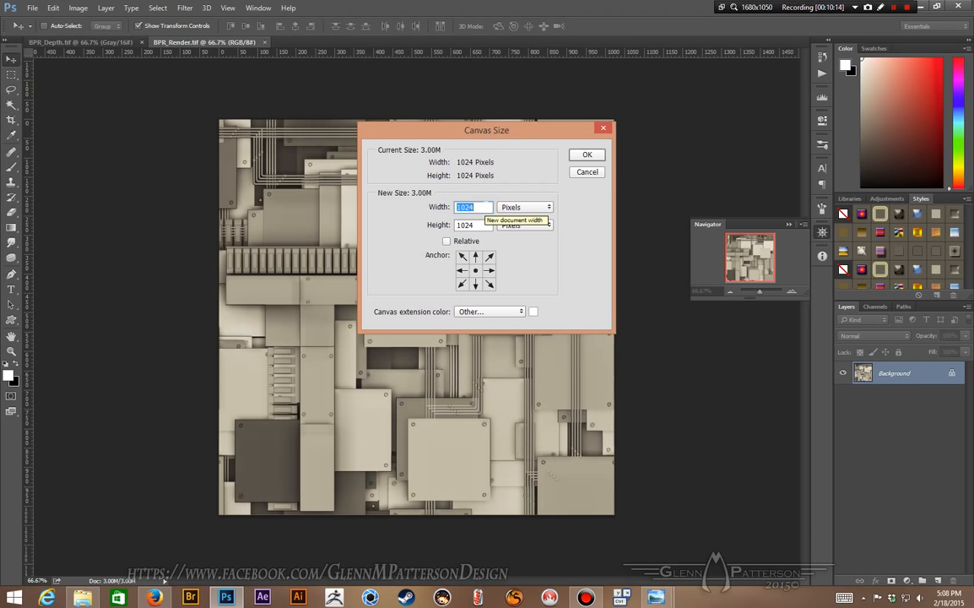
{"action": "type", "text": "1022"}
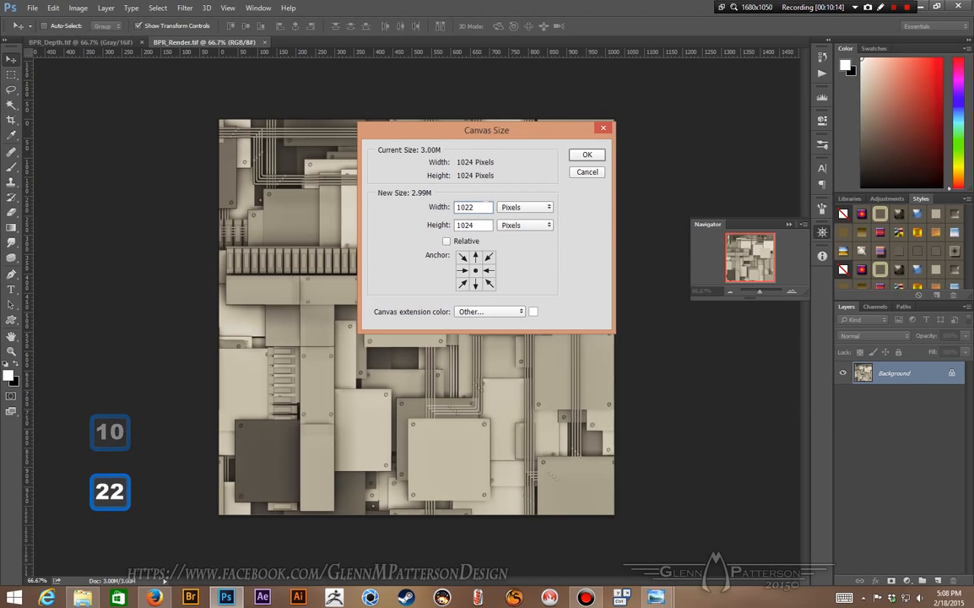
{"action": "key", "text": "Tab"}
{"action": "key", "text": "Tab"}
{"action": "type", "text": "1022"}
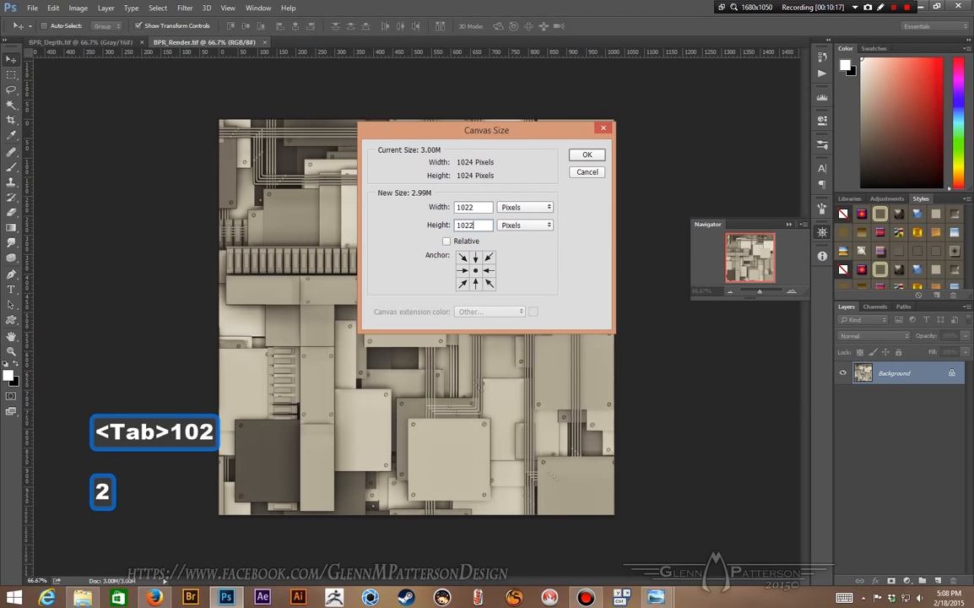
{"action": "key", "text": "Return"}
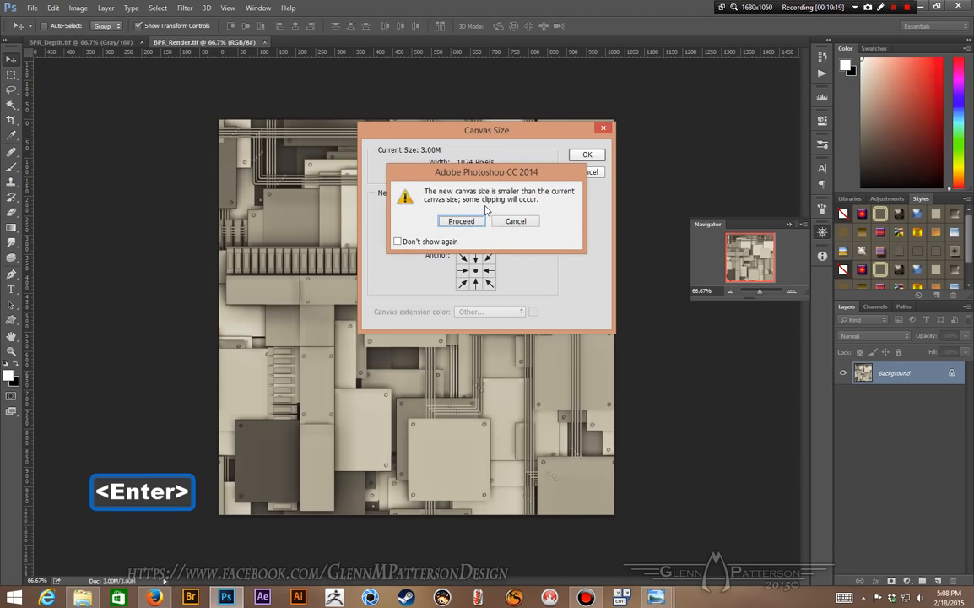
{"action": "key", "text": "Return"}
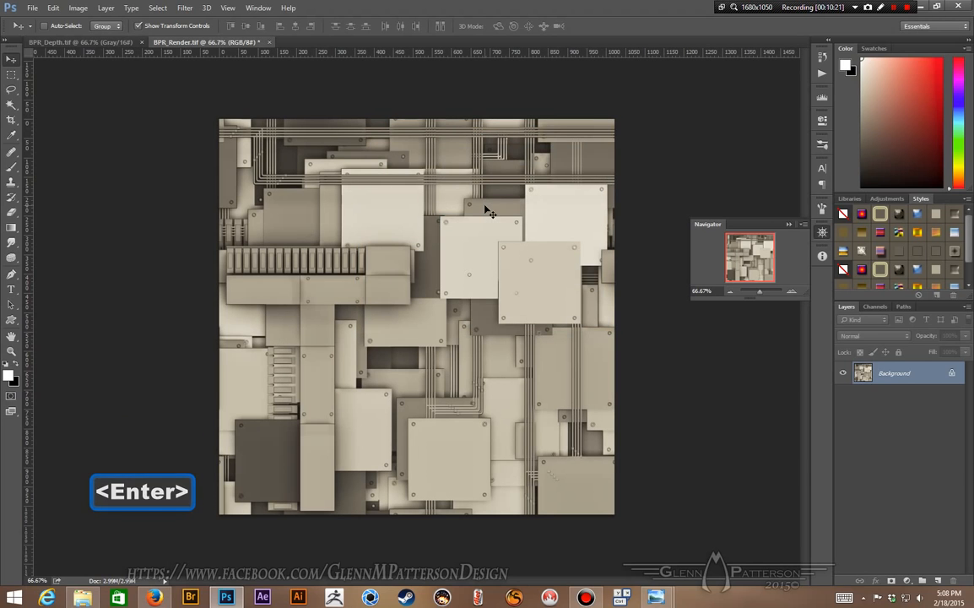
{"action": "left_click", "coordinate": [186, 9]}
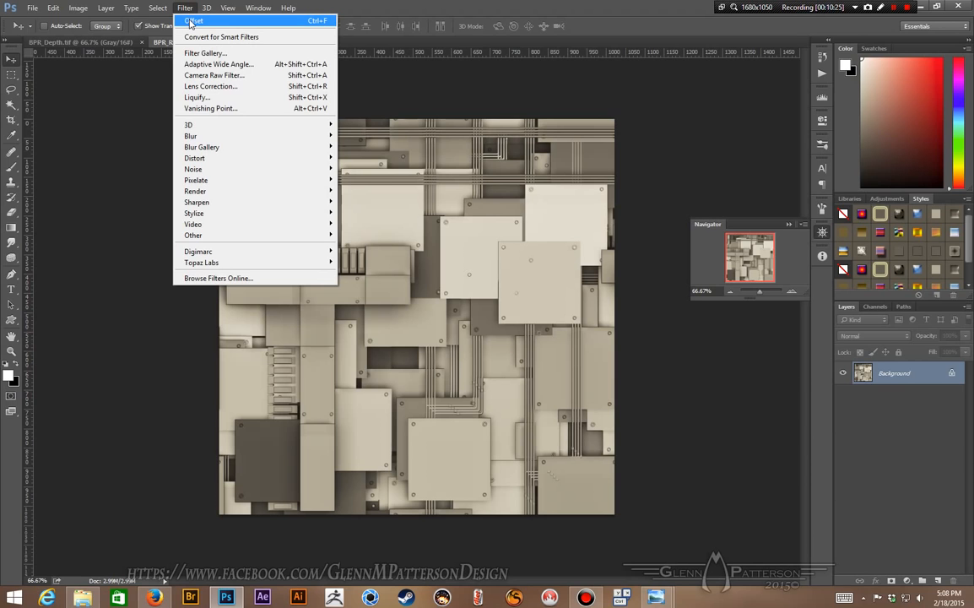
{"action": "left_click", "coordinate": [193, 20]}
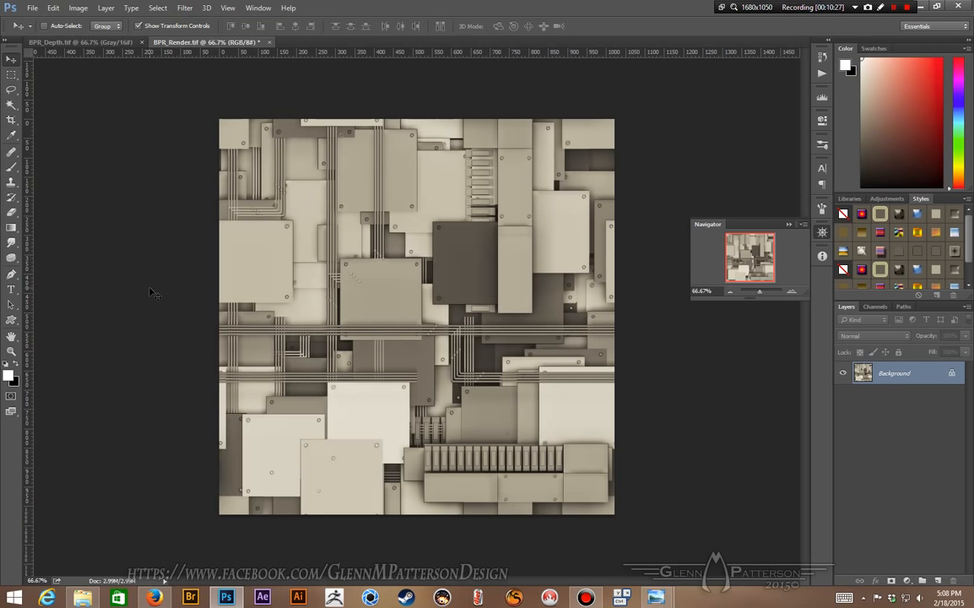
Step: Shrink the BPR_Depth.tif canvas to 1022 × 1022 pixels
{"action": "left_click", "coordinate": [76, 41]}
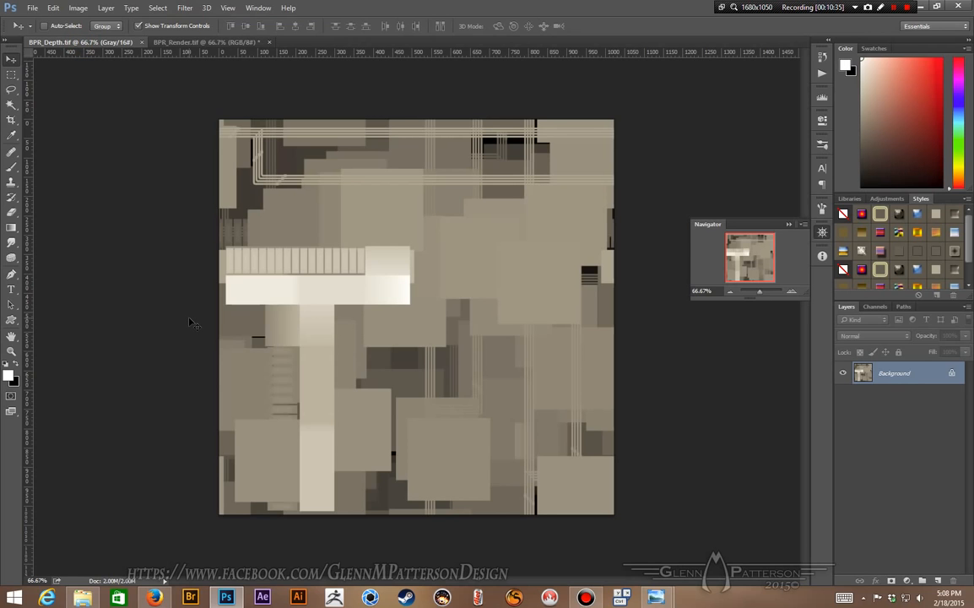
{"action": "left_click", "coordinate": [78, 8]}
{"action": "left_click", "coordinate": [119, 102]}
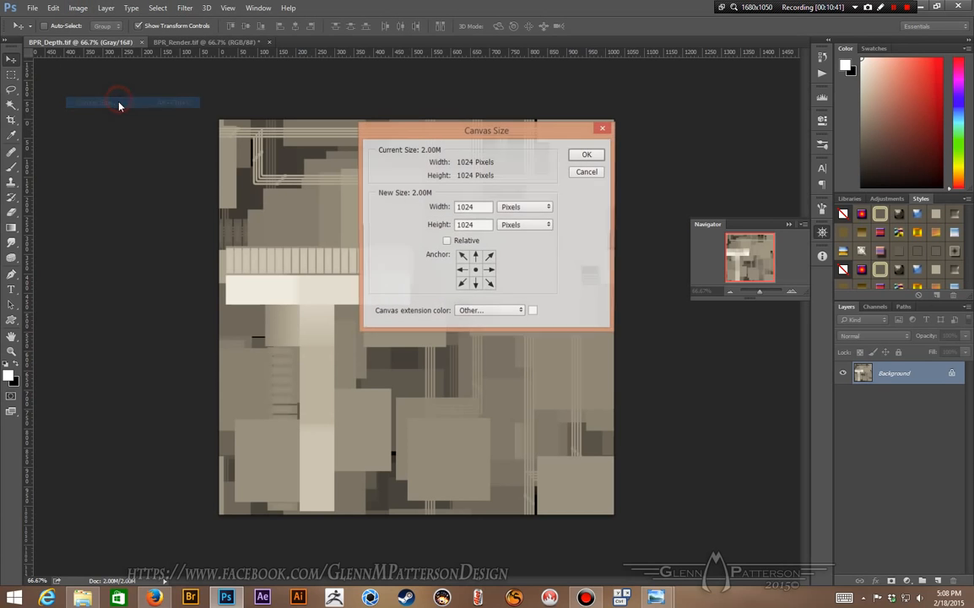
{"action": "double_click", "coordinate": [481, 207]}
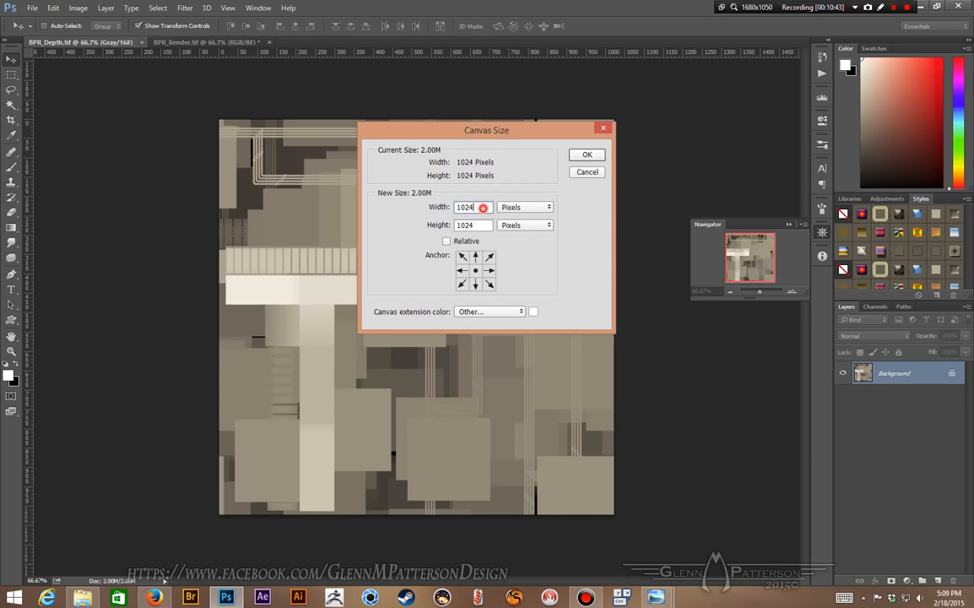
{"action": "type", "text": "1022"}
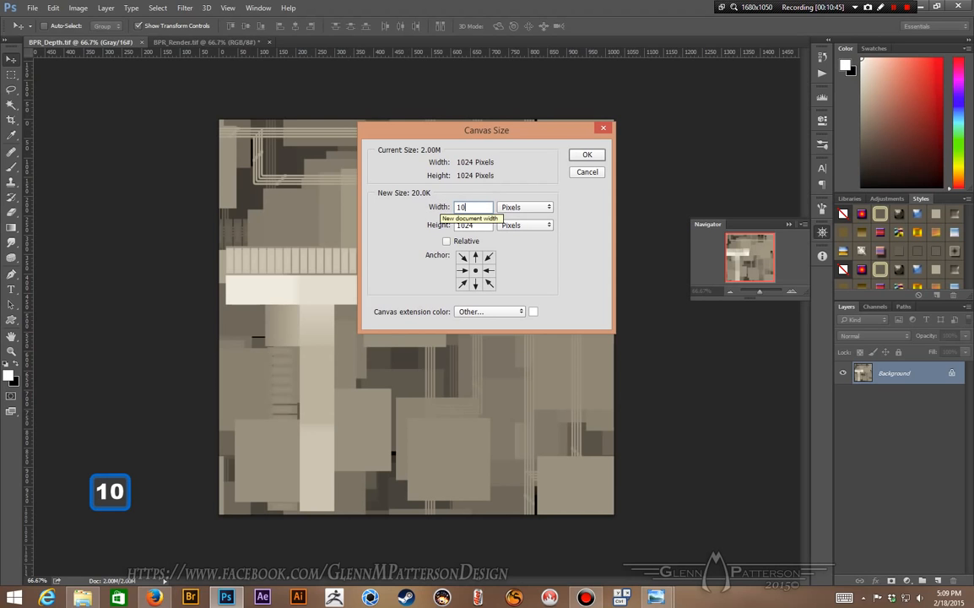
{"action": "key", "text": "Tab"}
{"action": "key", "text": "Tab"}
{"action": "type", "text": "1022"}
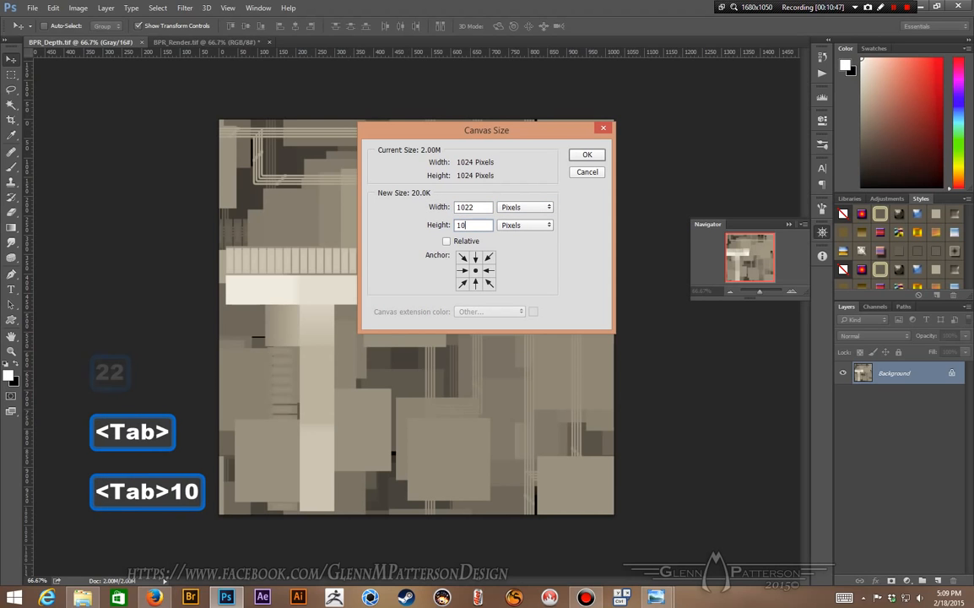
{"action": "key", "text": "Return"}
{"action": "key", "text": "Return"}
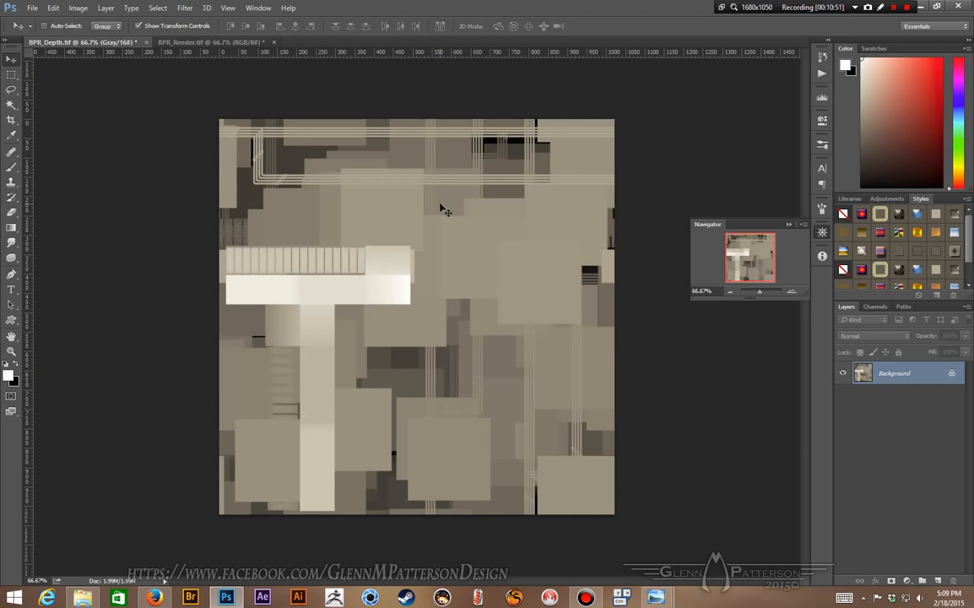
Step: Apply the Offset filter to the depth image and save the file
{"action": "left_click", "coordinate": [185, 8]}
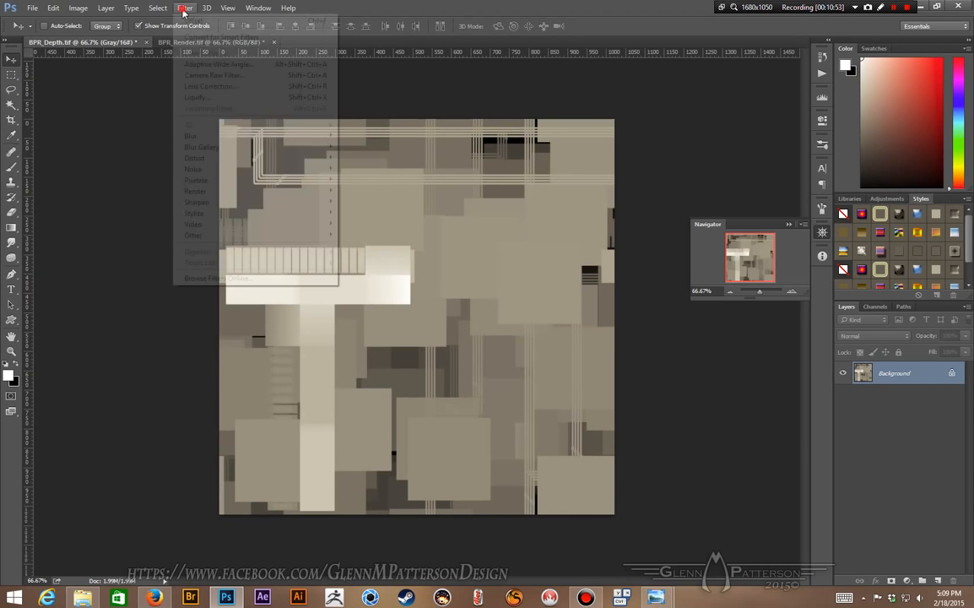
{"action": "mouse_move", "coordinate": [185, 8]}
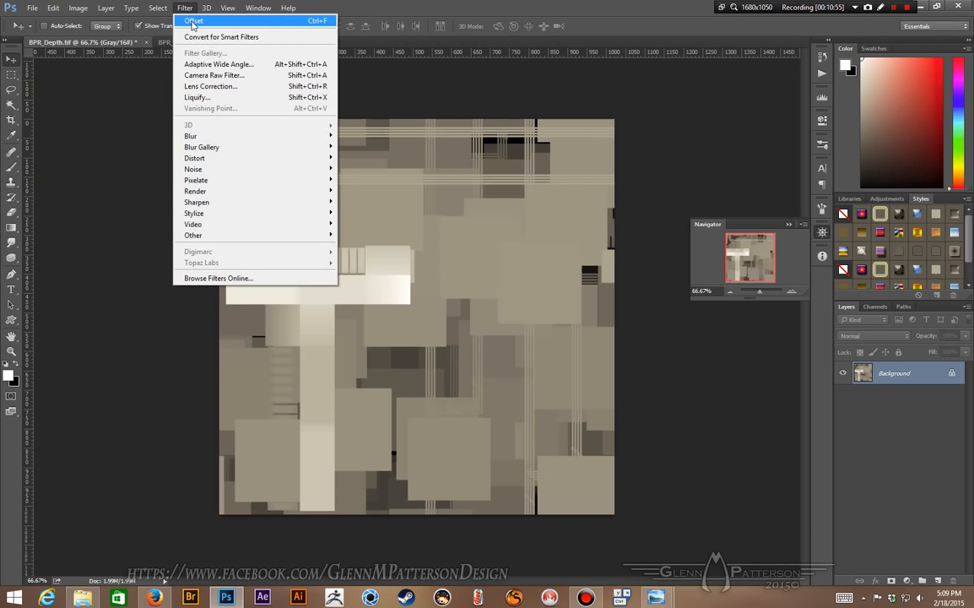
{"action": "left_click", "coordinate": [192, 22]}
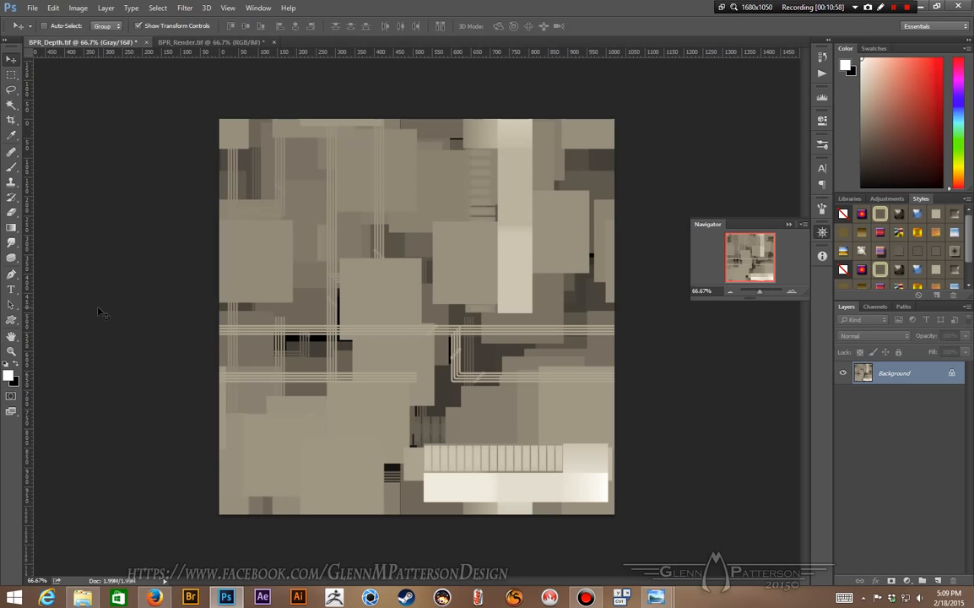
{"action": "left_click", "coordinate": [32, 8]}
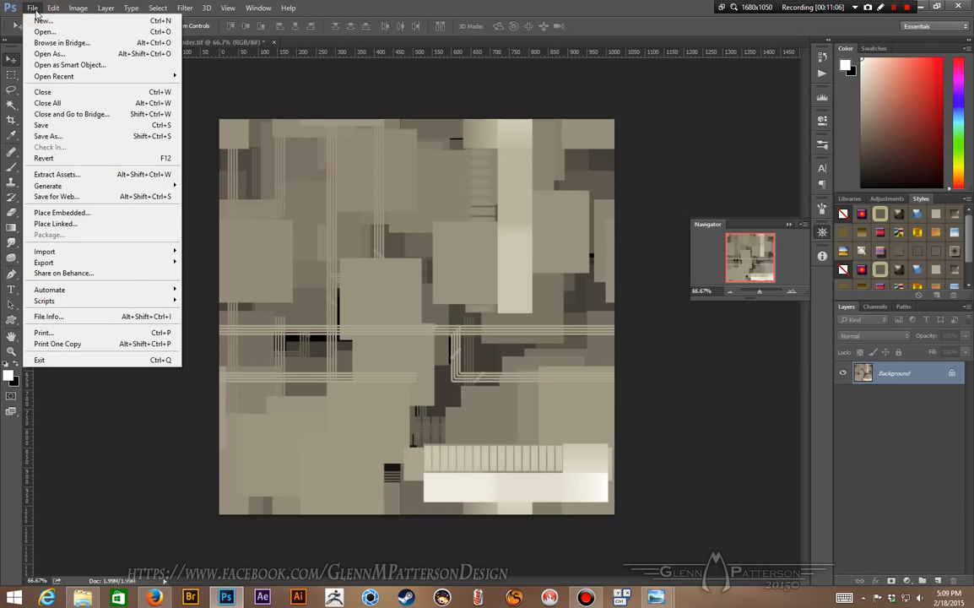
{"action": "left_click", "coordinate": [70, 128]}
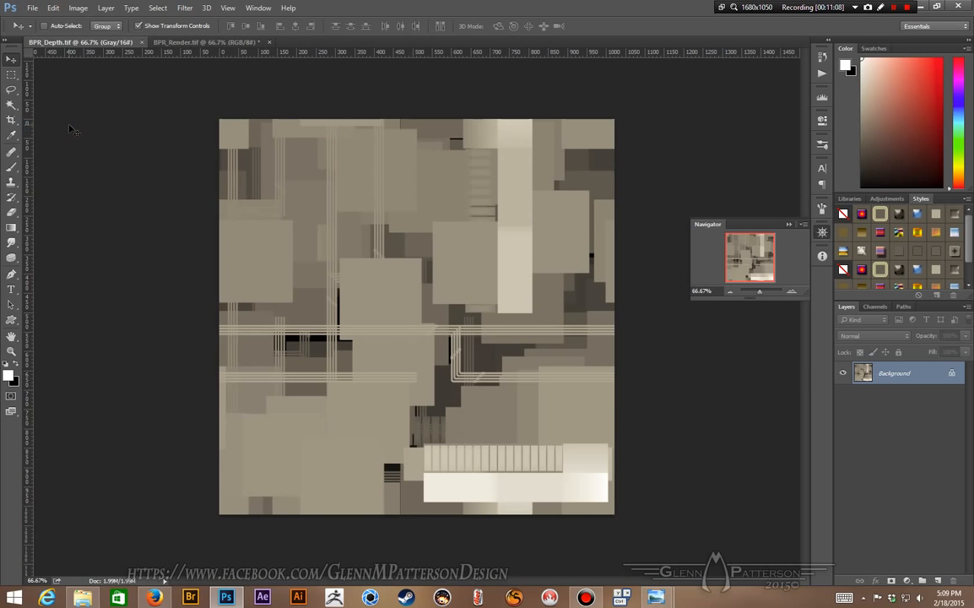
Step: Close the depth document, then save and close BPR_Render.tif
{"action": "left_click", "coordinate": [142, 42]}
{"action": "left_click", "coordinate": [34, 9]}
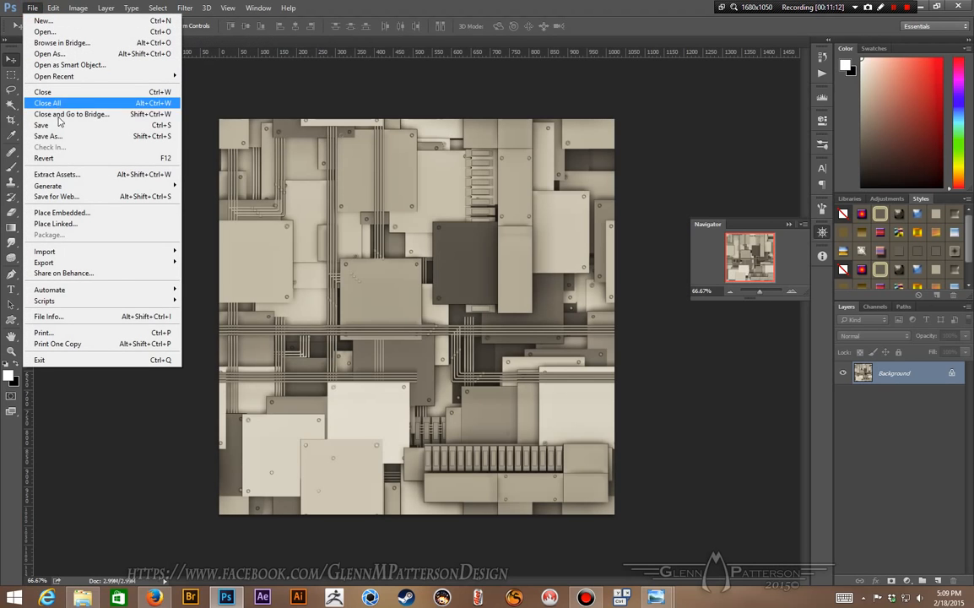
{"action": "left_click", "coordinate": [56, 125]}
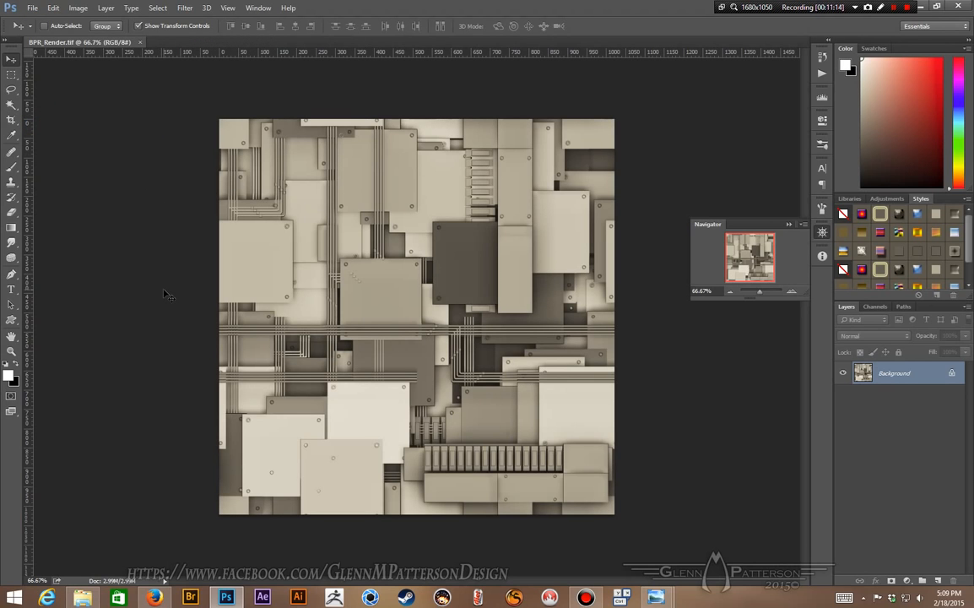
{"action": "left_click", "coordinate": [141, 42]}
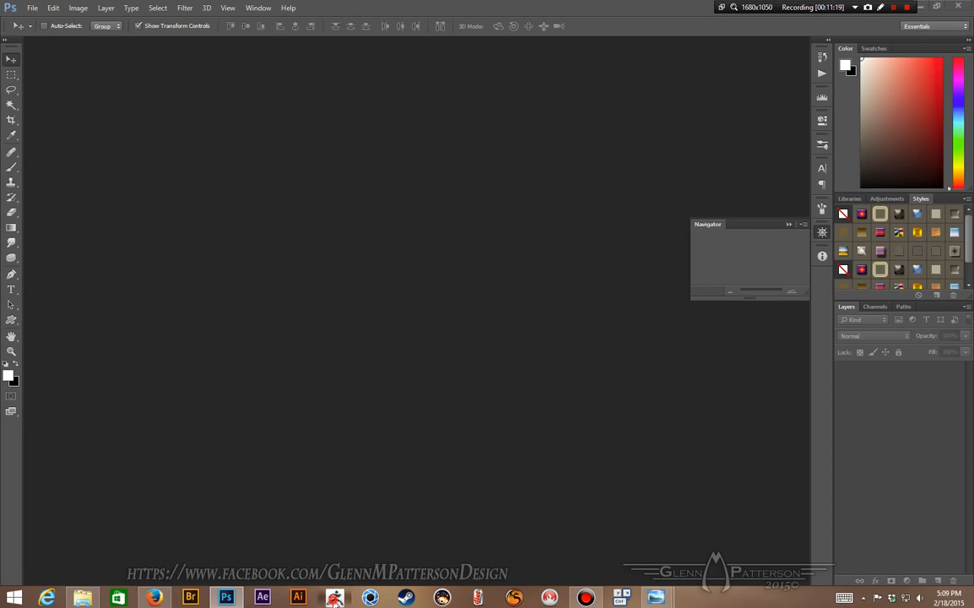
Step: Switch to ZBrush and load the Plane3D tool
{"action": "left_click", "coordinate": [338, 598]}
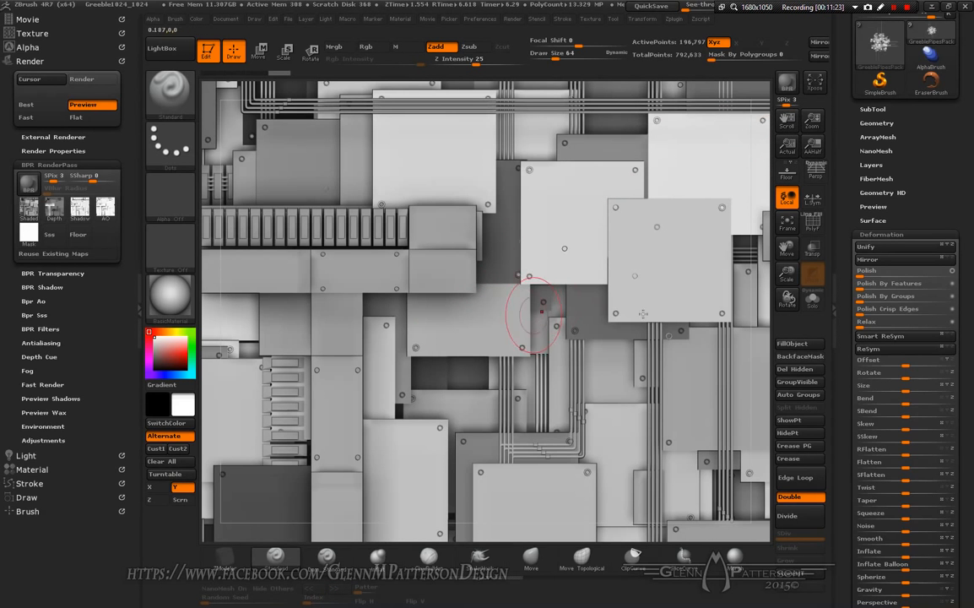
{"action": "left_click_drag", "start_coordinate": [942, 155], "coordinate": [947, 237]}
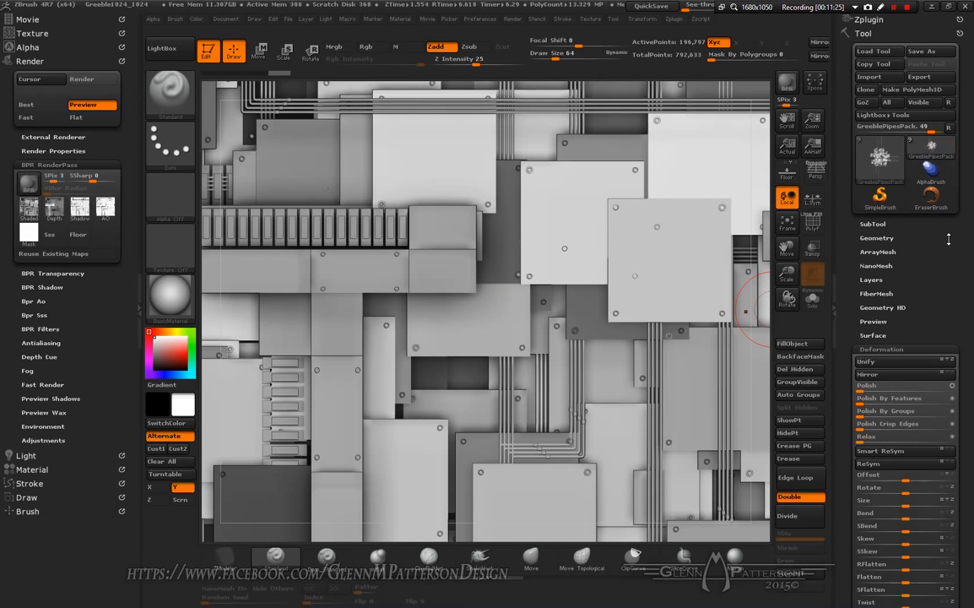
{"action": "left_click", "coordinate": [881, 163]}
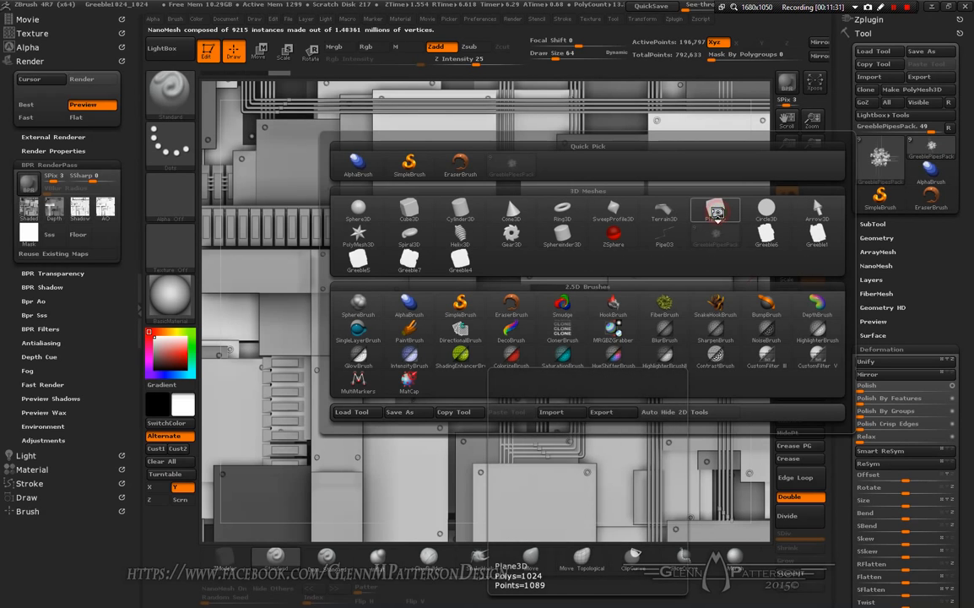
{"action": "left_click", "coordinate": [716, 211]}
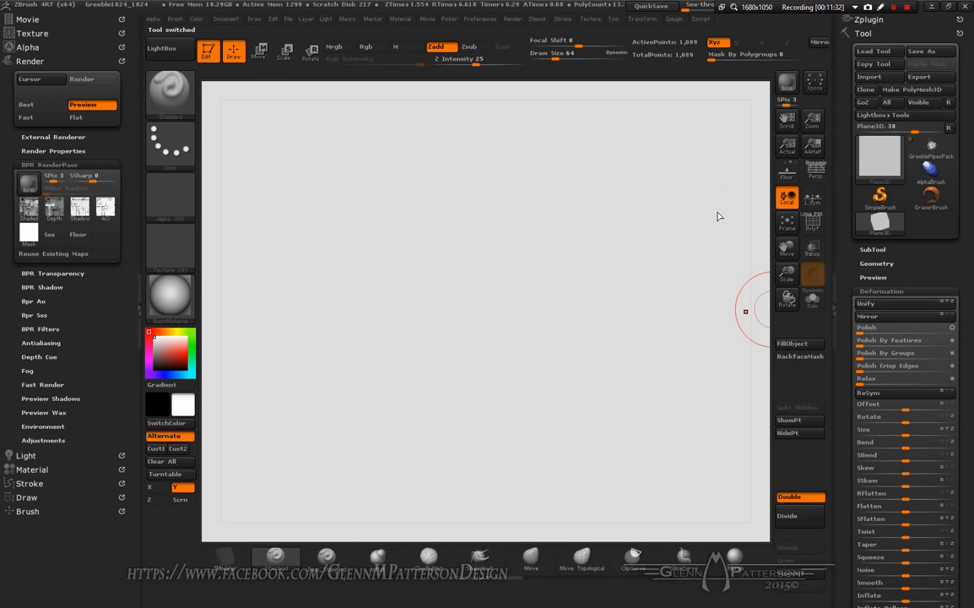
Step: Convert the Plane3D into a PolyMesh3D
{"action": "left_click", "coordinate": [787, 224]}
{"action": "right_click_drag", "start_coordinate": [548, 354], "coordinate": [533, 312]}
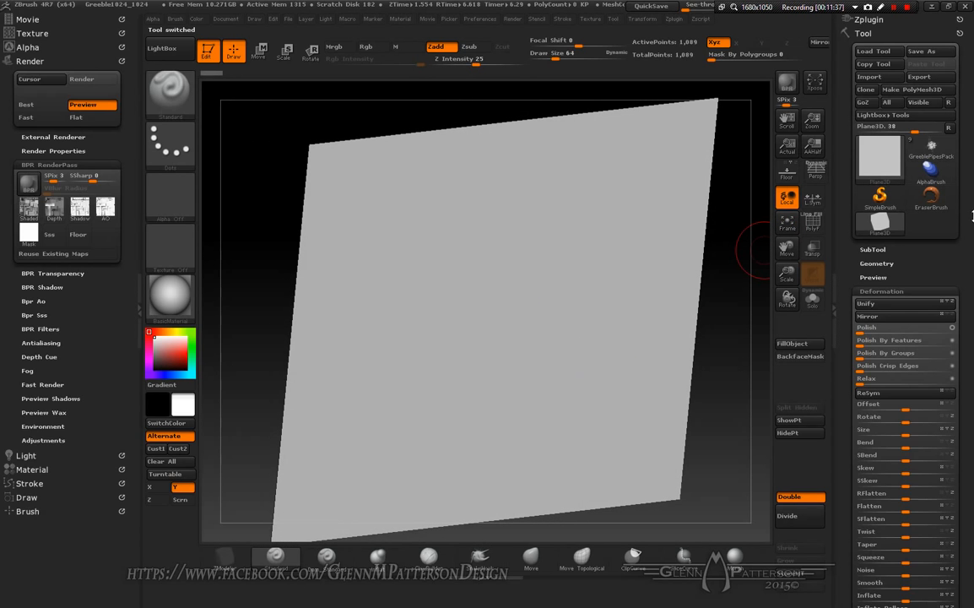
{"action": "left_click", "coordinate": [926, 91]}
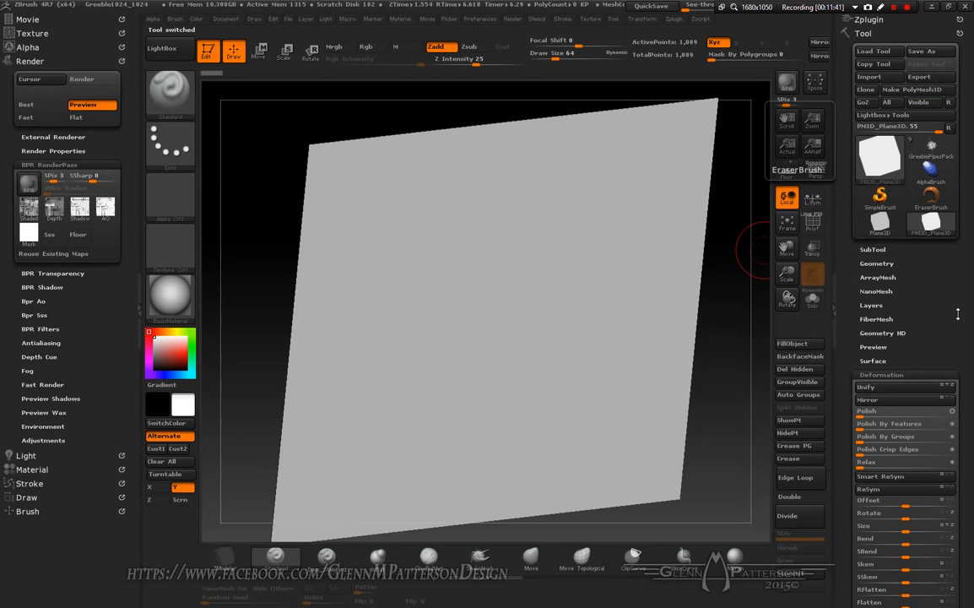
Step: Create planar UVs for the plane with the UV map border set to 0
{"action": "left_click_drag", "start_coordinate": [964, 341], "coordinate": [958, 255]}
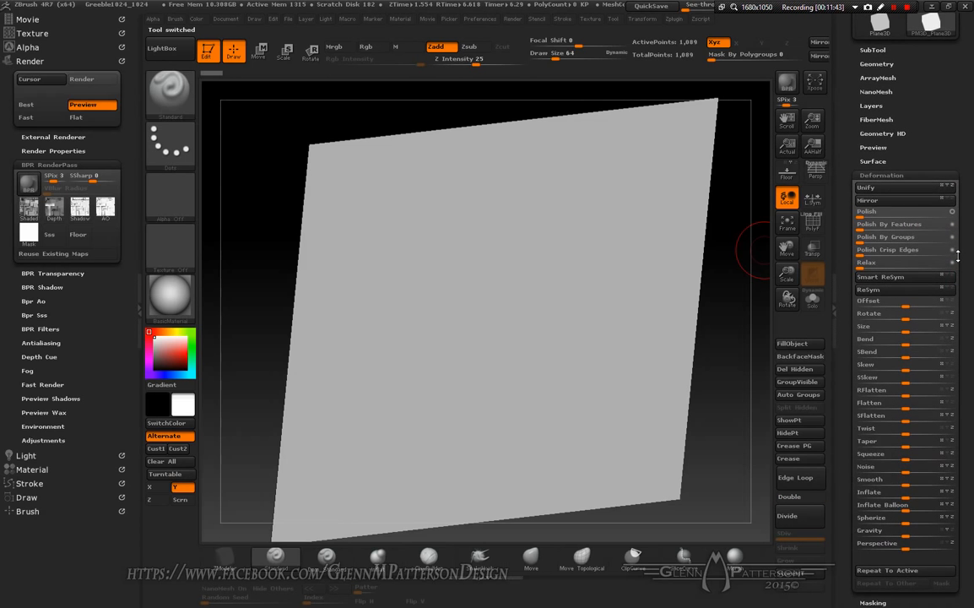
{"action": "left_click", "coordinate": [882, 175]}
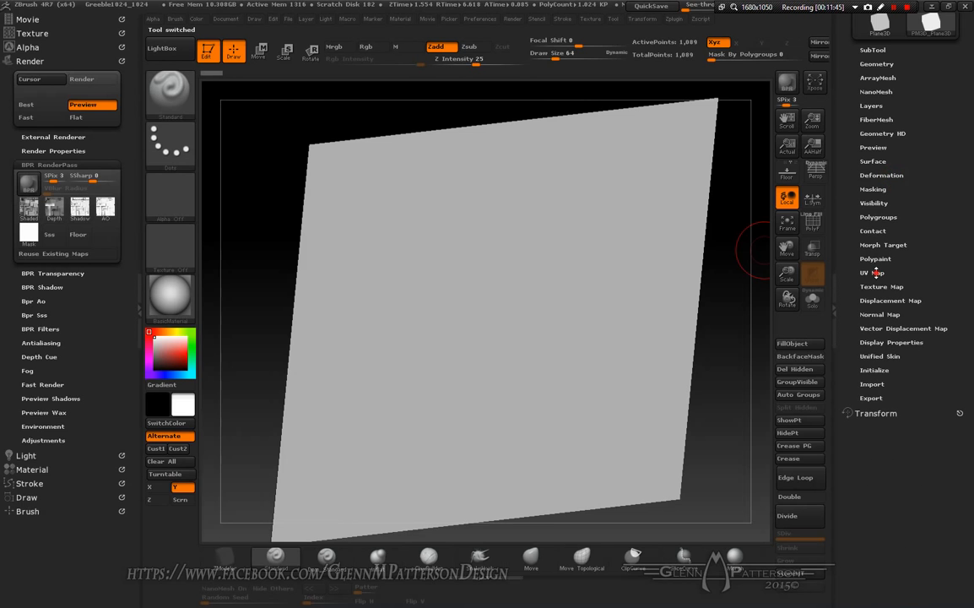
{"action": "left_click", "coordinate": [878, 273]}
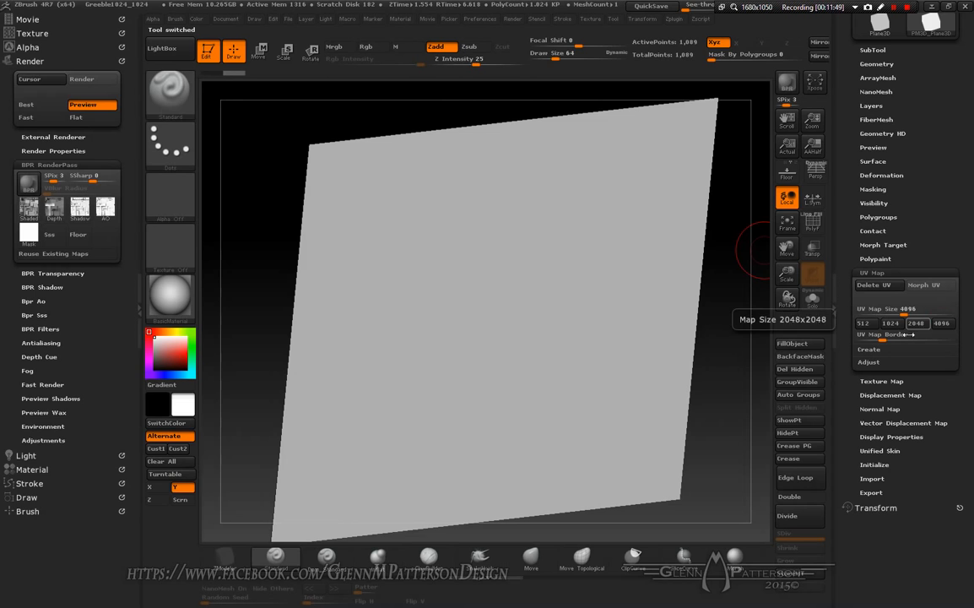
{"action": "left_click_drag", "start_coordinate": [882, 337], "coordinate": [858, 340]}
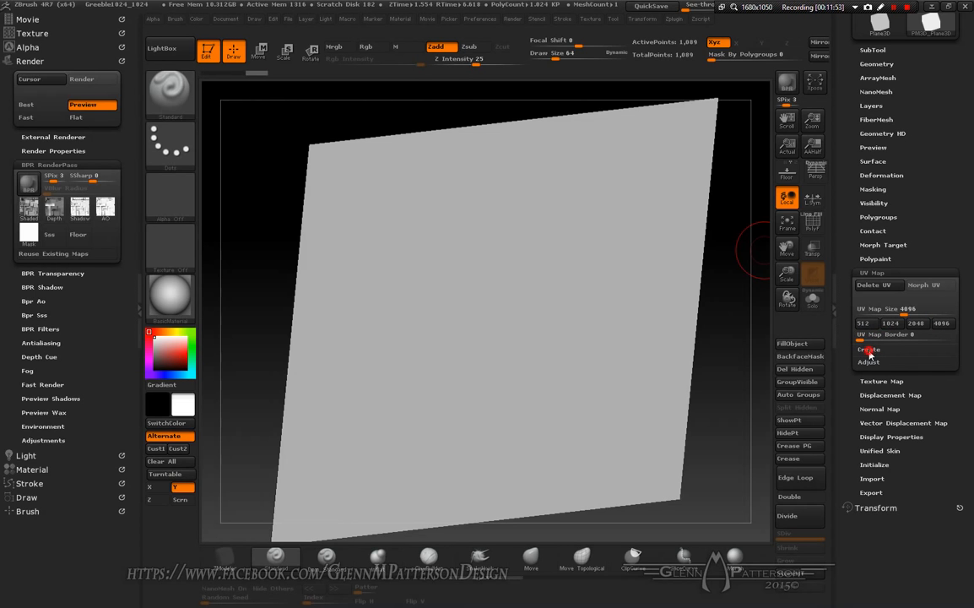
{"action": "left_click", "coordinate": [867, 348]}
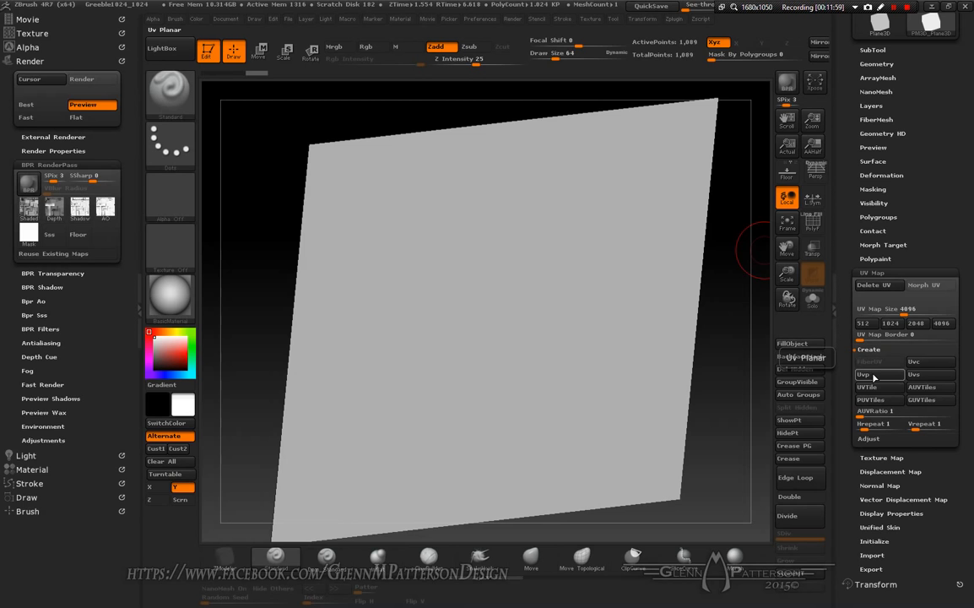
{"action": "left_click", "coordinate": [872, 375]}
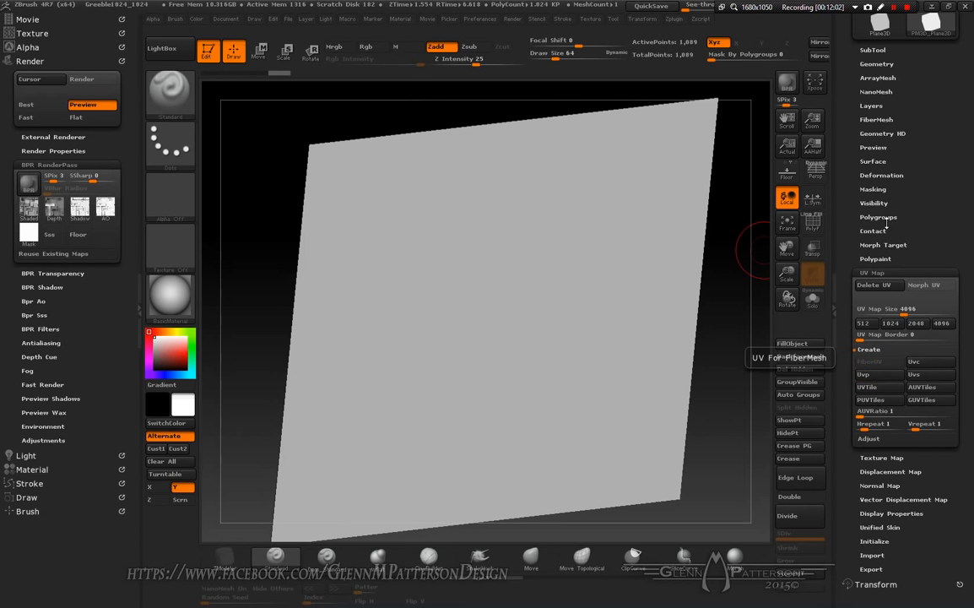
Step: Import BPR_Render.tif as the plane's texture map and turn on antialiasing
{"action": "left_click_drag", "start_coordinate": [919, 230], "coordinate": [918, 164]}
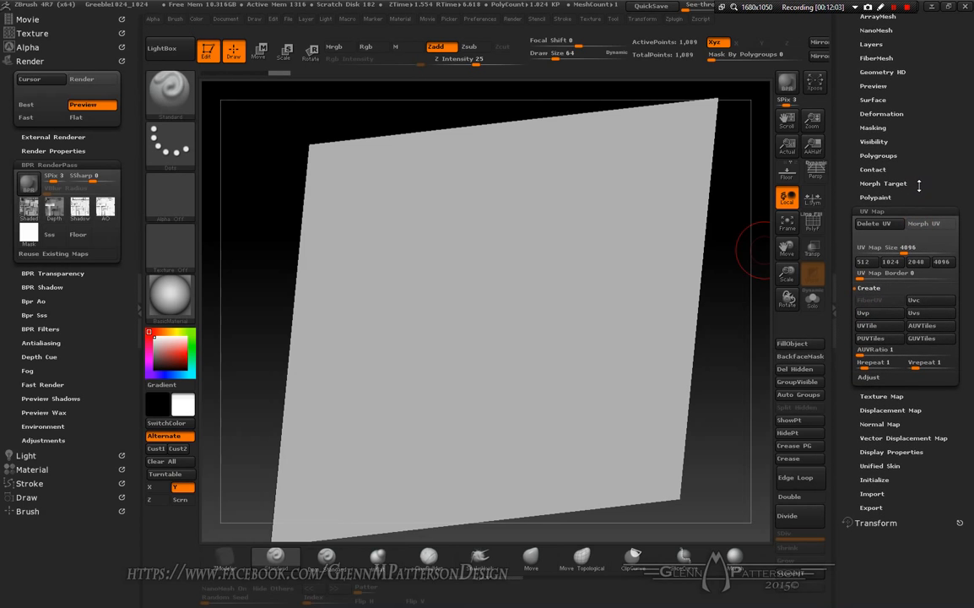
{"action": "left_click", "coordinate": [885, 397]}
{"action": "left_click", "coordinate": [881, 255]}
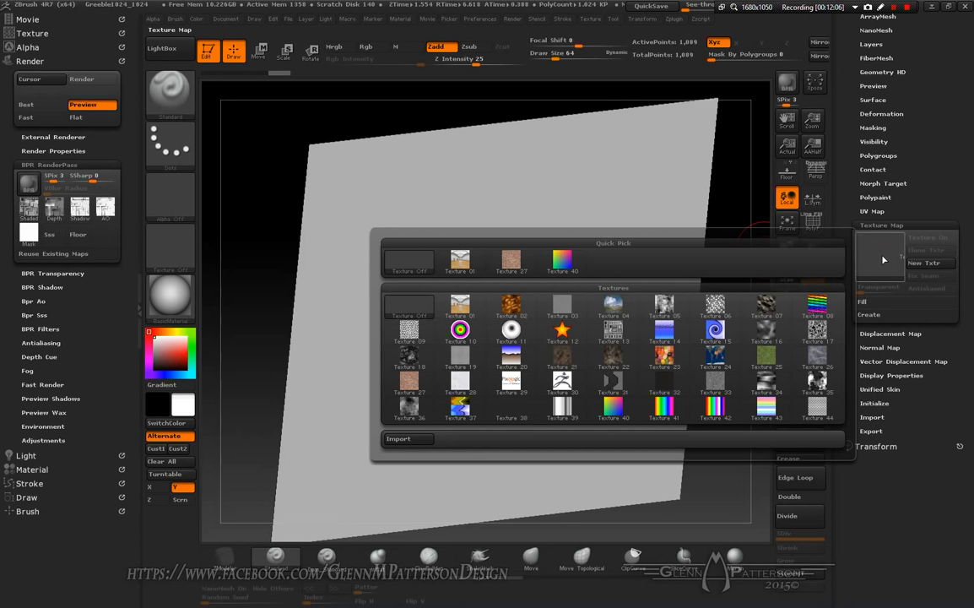
{"action": "left_click", "coordinate": [400, 439]}
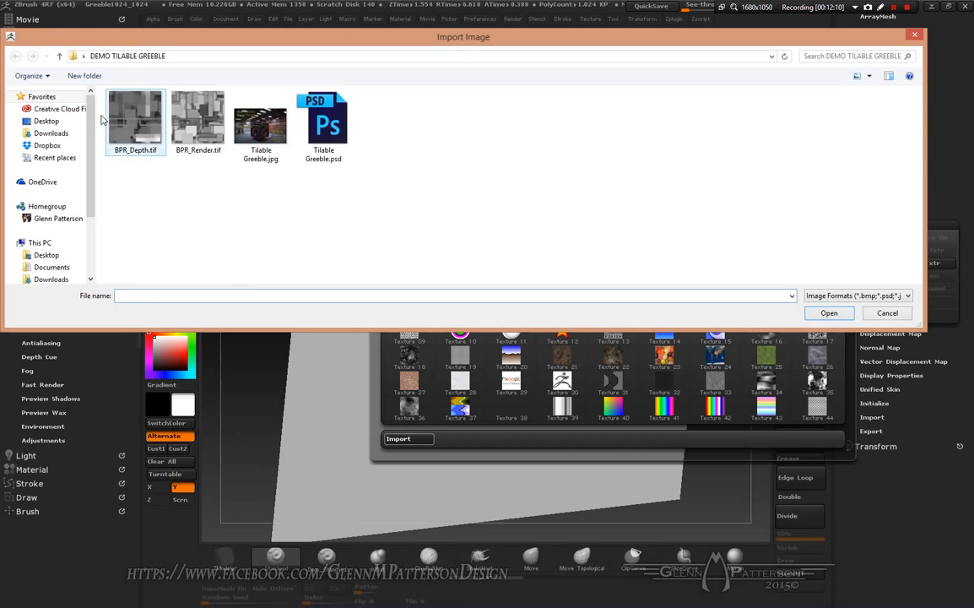
{"action": "left_click", "coordinate": [204, 135]}
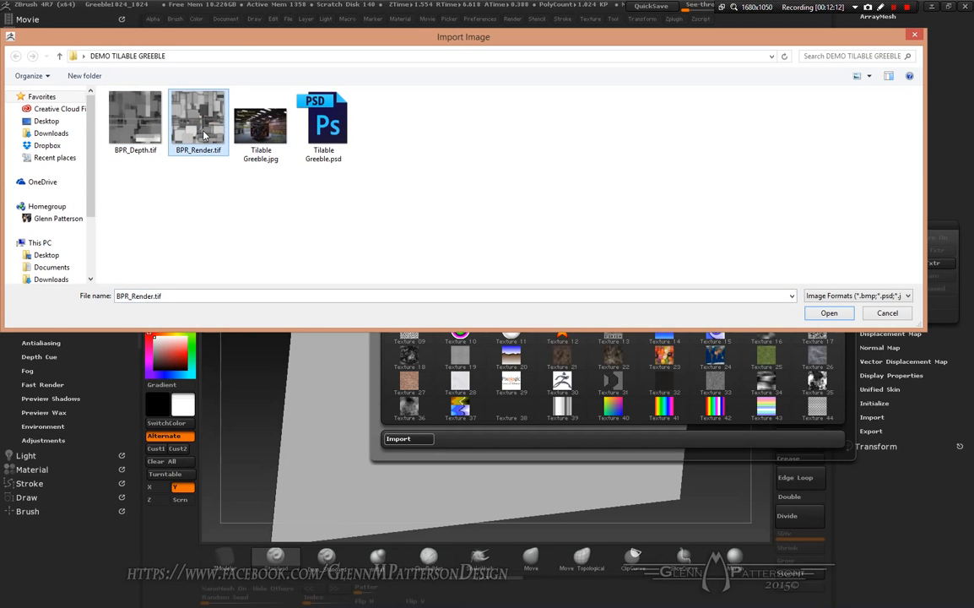
{"action": "left_click", "coordinate": [829, 313]}
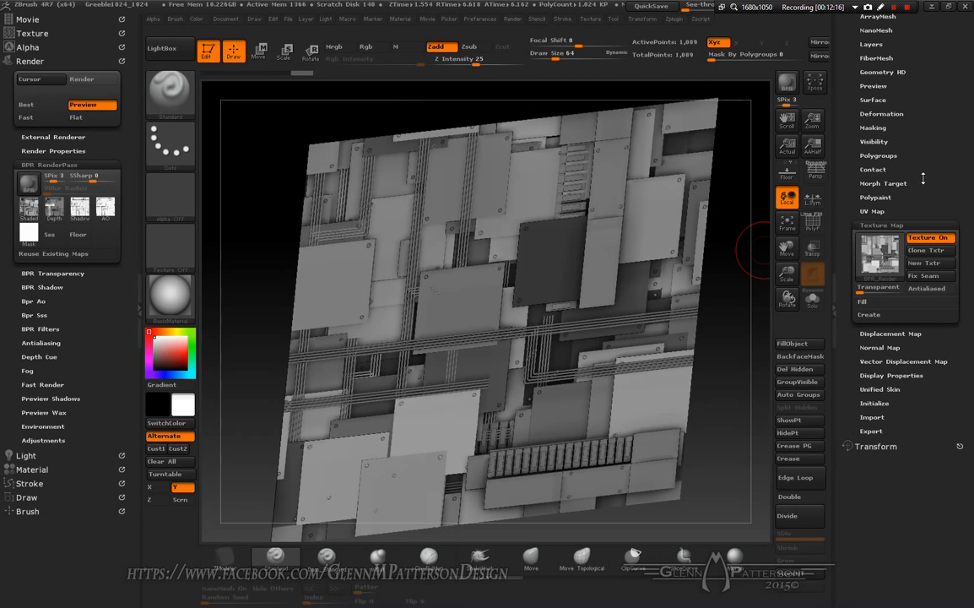
{"action": "left_click", "coordinate": [928, 291]}
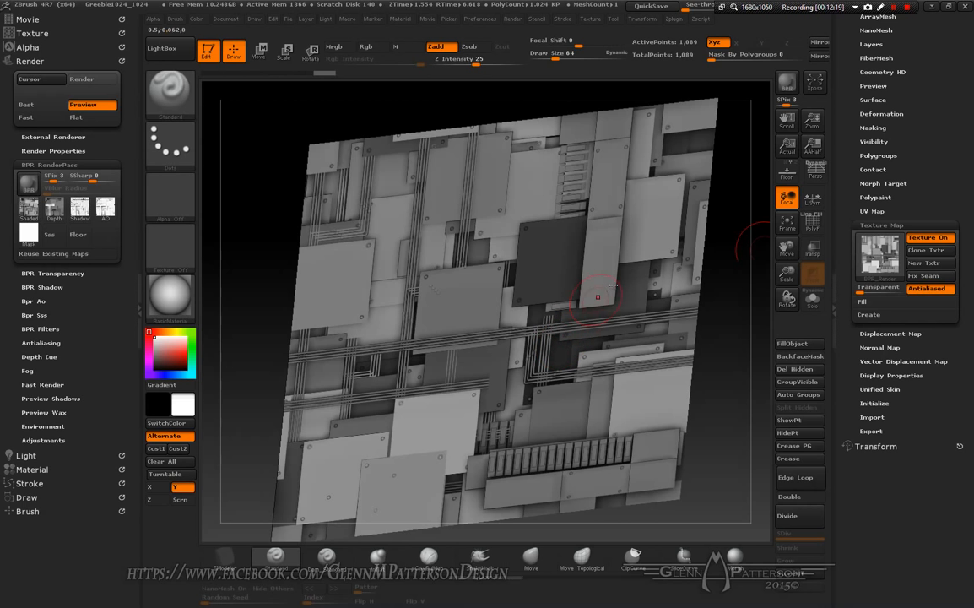
Step: Set the UV map's horizontal and vertical repeat to 2
{"action": "mouse_move", "coordinate": [787, 273]}
{"action": "left_mouse_down"}
{"action": "mouse_move", "coordinate": [790, 316]}
{"action": "mouse_move", "coordinate": [791, 288]}
{"action": "left_mouse_up"}
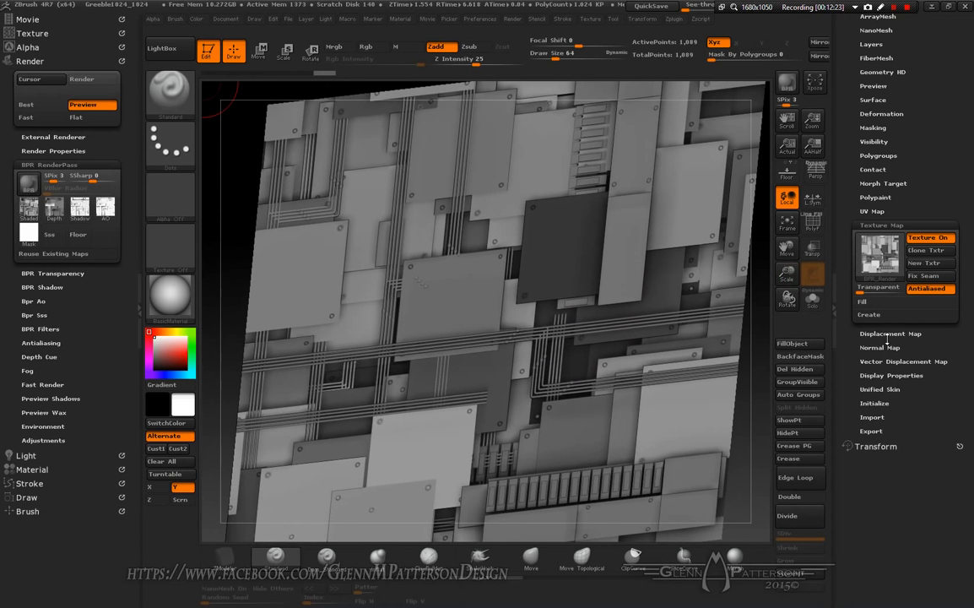
{"action": "left_click", "coordinate": [872, 211]}
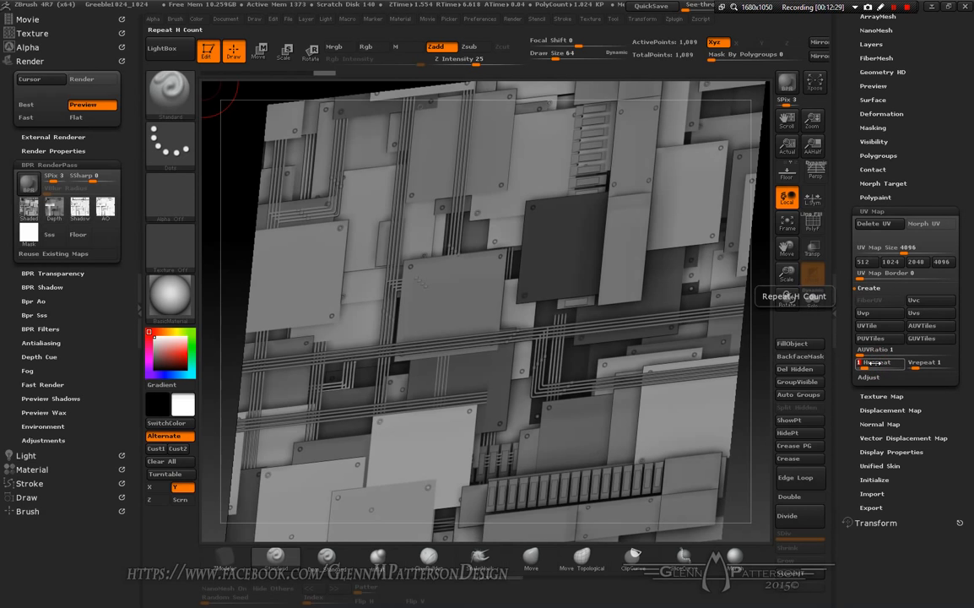
{"action": "type", "text": "2"}
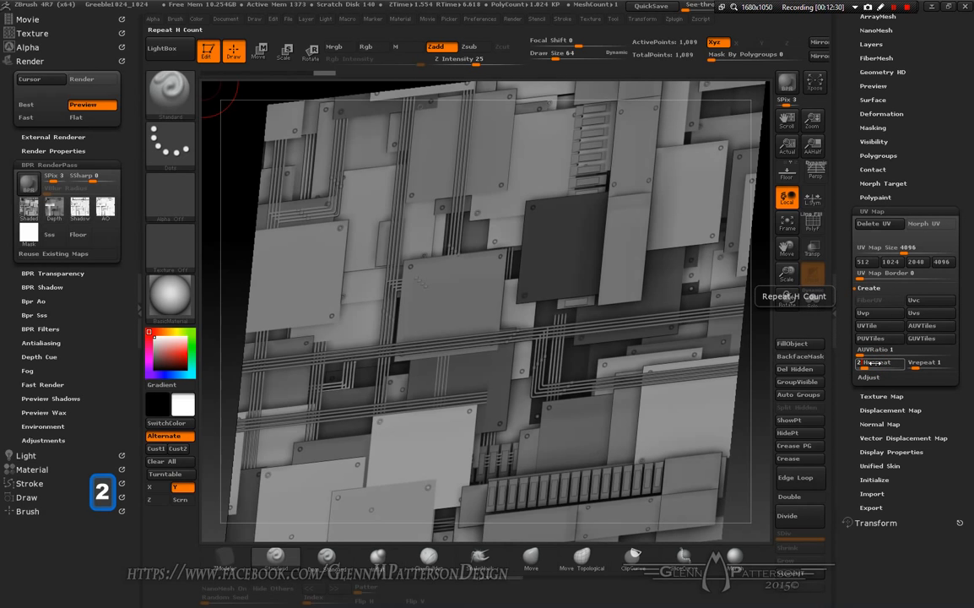
{"action": "key", "text": "Tab"}
{"action": "type", "text": "2"}
{"action": "key", "text": "Return"}
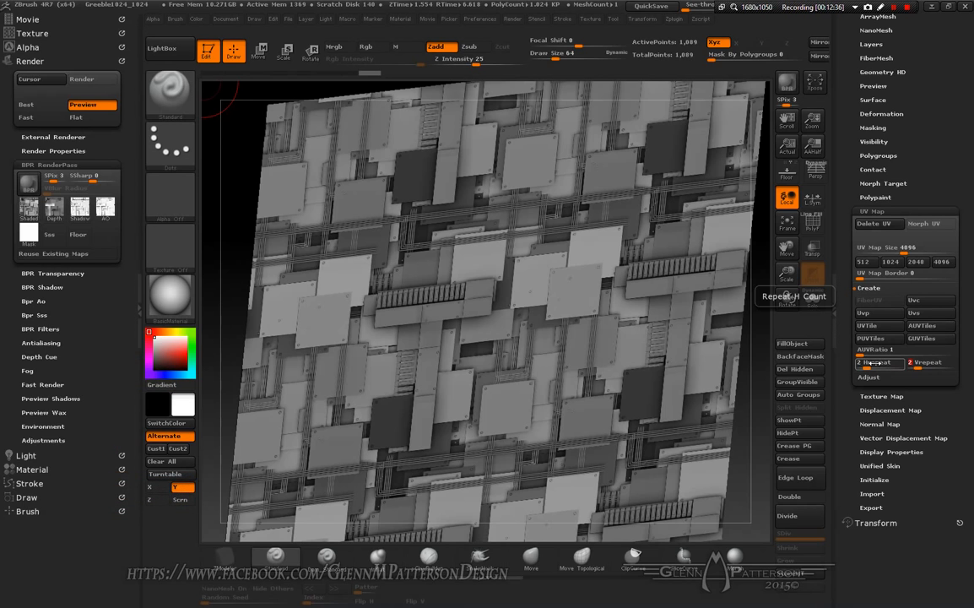
Step: Import BPR_Depth.tif as the plane's displacement map
{"action": "mouse_move", "coordinate": [500, 380]}
{"action": "right_mouse_down"}
{"action": "mouse_move", "coordinate": [447, 409]}
{"action": "mouse_move", "coordinate": [533, 369]}
{"action": "mouse_move", "coordinate": [509, 389]}
{"action": "mouse_move", "coordinate": [556, 371]}
{"action": "mouse_move", "coordinate": [509, 389]}
{"action": "right_mouse_up"}
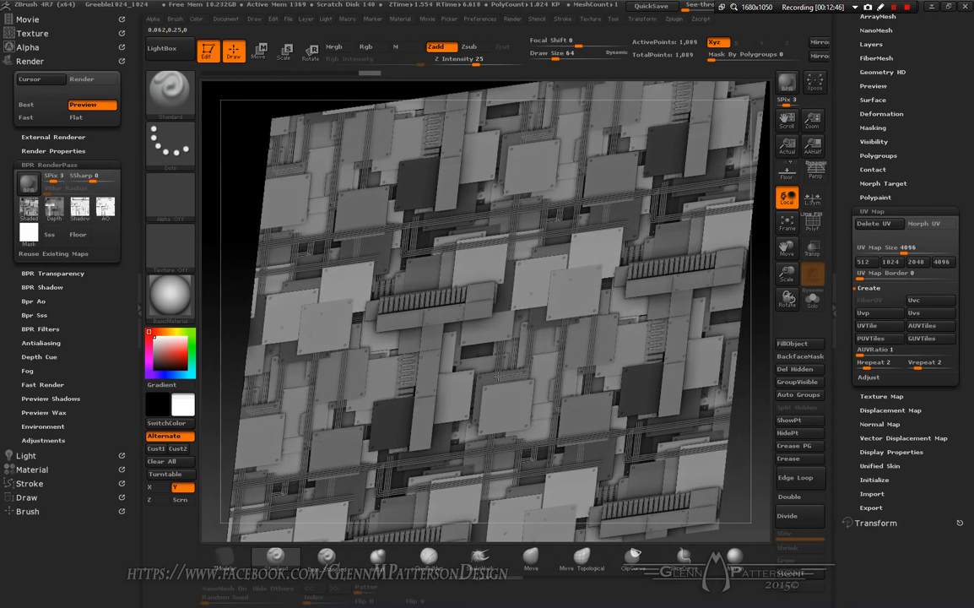
{"action": "left_click", "coordinate": [901, 412]}
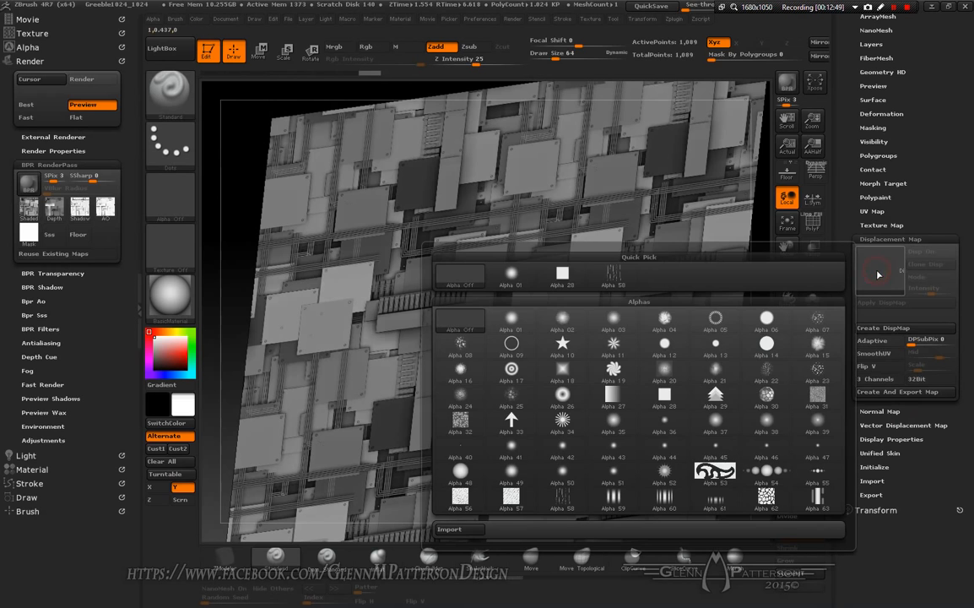
{"action": "left_click", "coordinate": [869, 269]}
{"action": "left_click", "coordinate": [448, 529]}
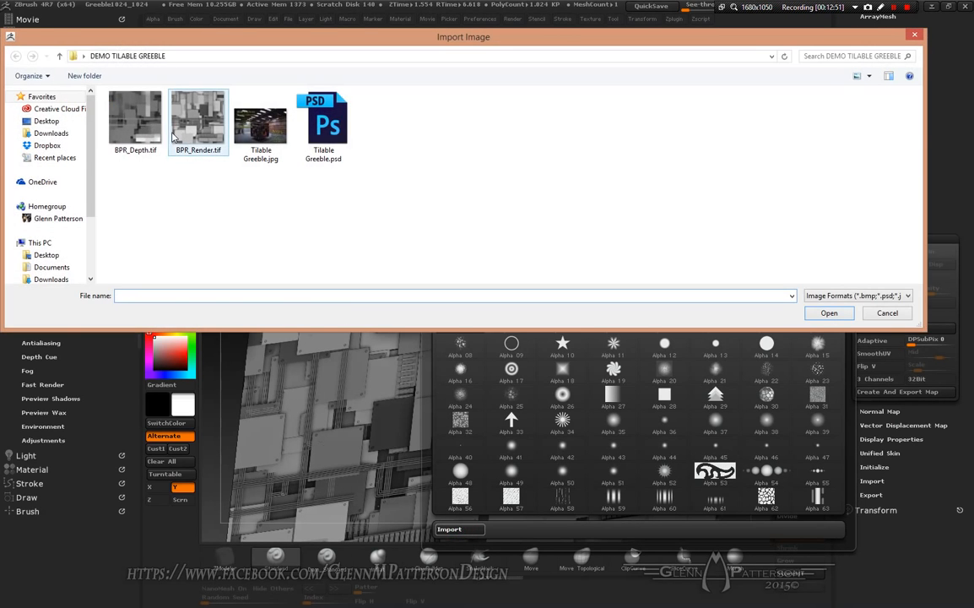
{"action": "left_click", "coordinate": [136, 125]}
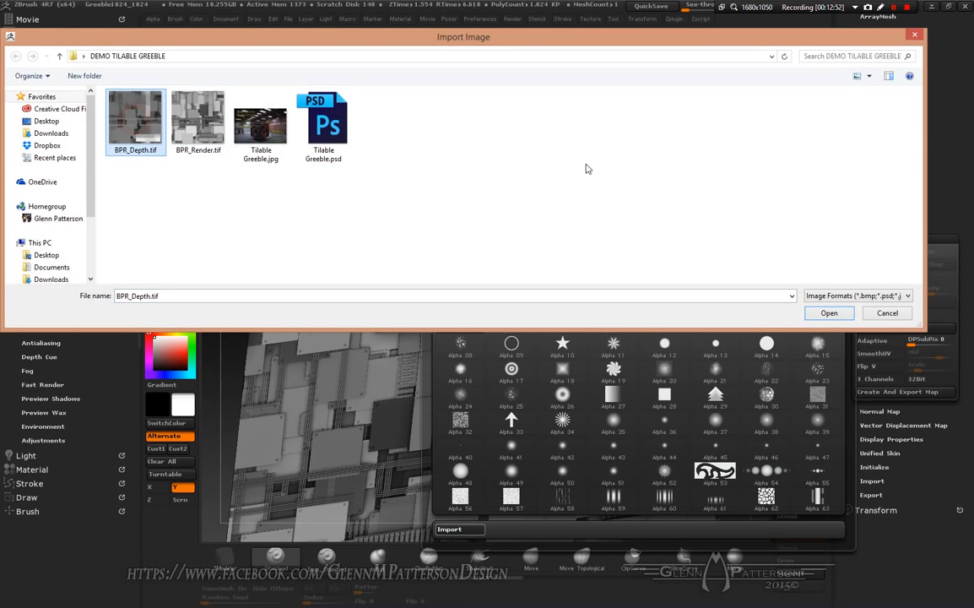
{"action": "left_click", "coordinate": [829, 312]}
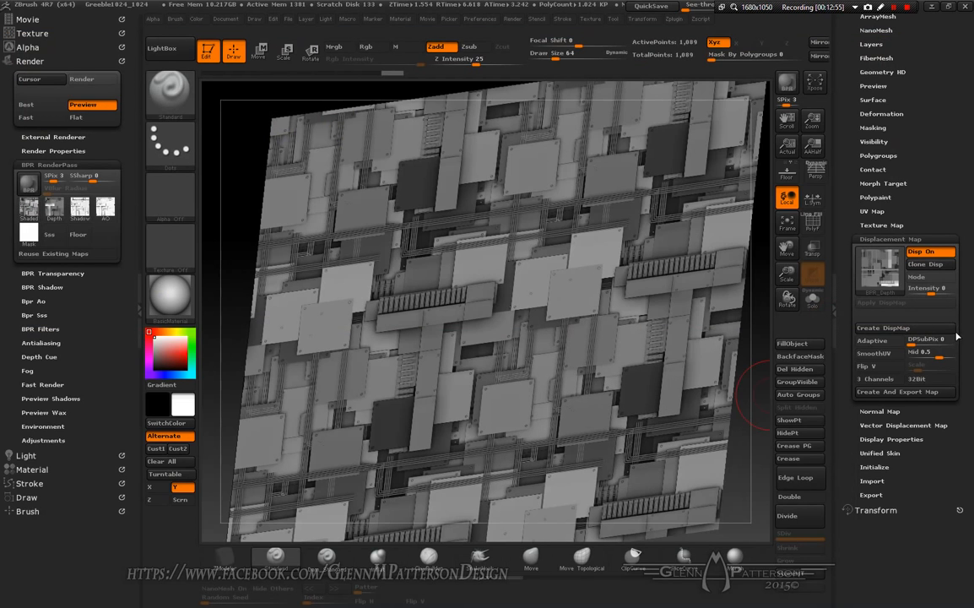
Step: Set the displacement intensity to about 0.0066
{"action": "left_click_drag", "start_coordinate": [931, 293], "coordinate": [935, 293]}
{"action": "left_click", "coordinate": [937, 292]}
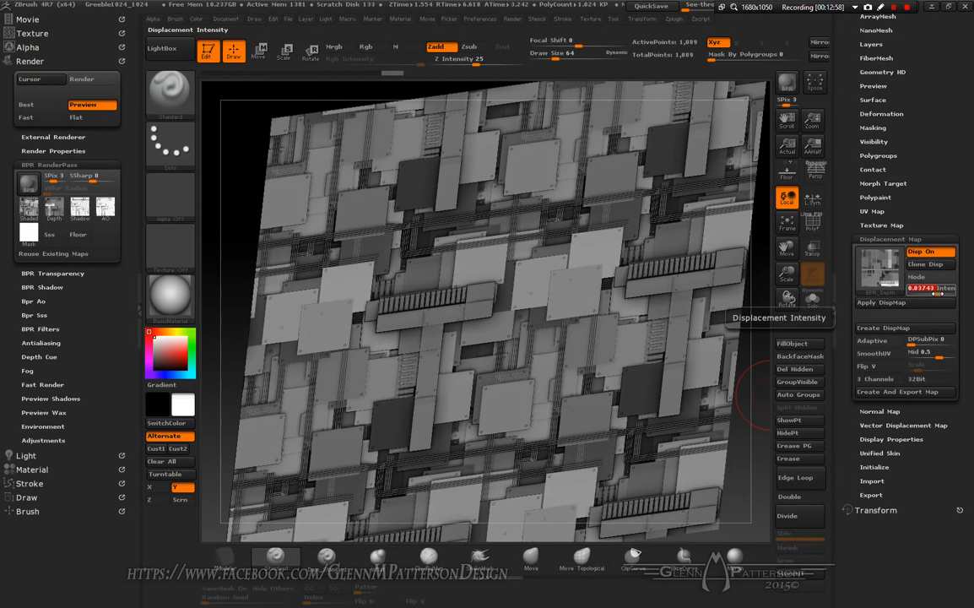
{"action": "type", "text": "0.0584"}
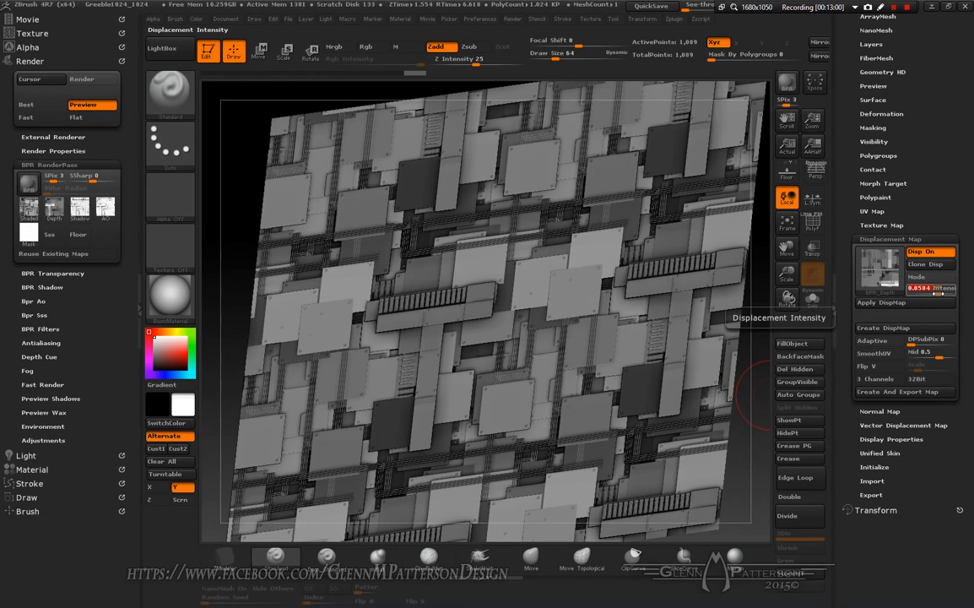
{"action": "key", "text": "Escape"}
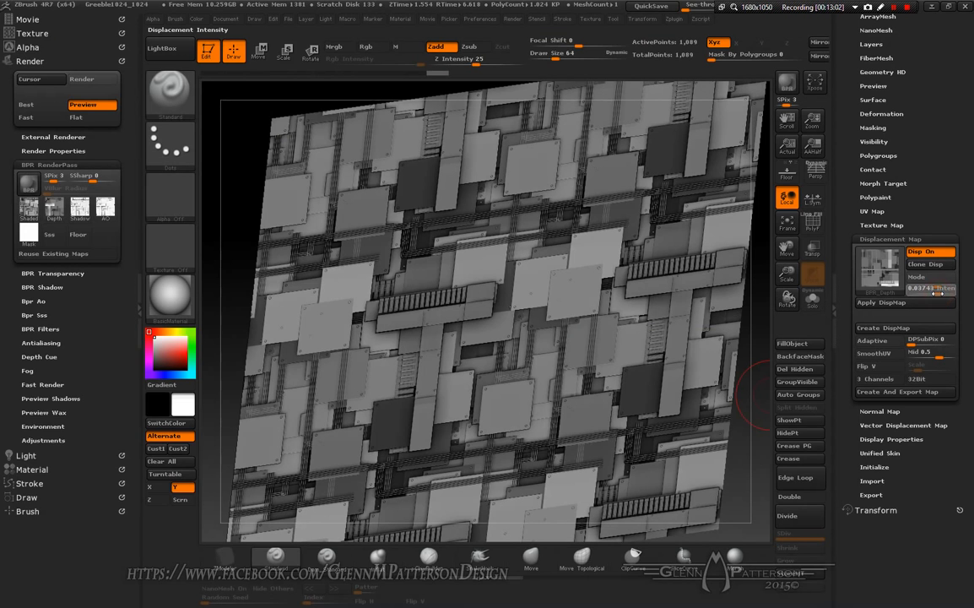
{"action": "left_click_drag", "start_coordinate": [935, 293], "coordinate": [936, 293]}
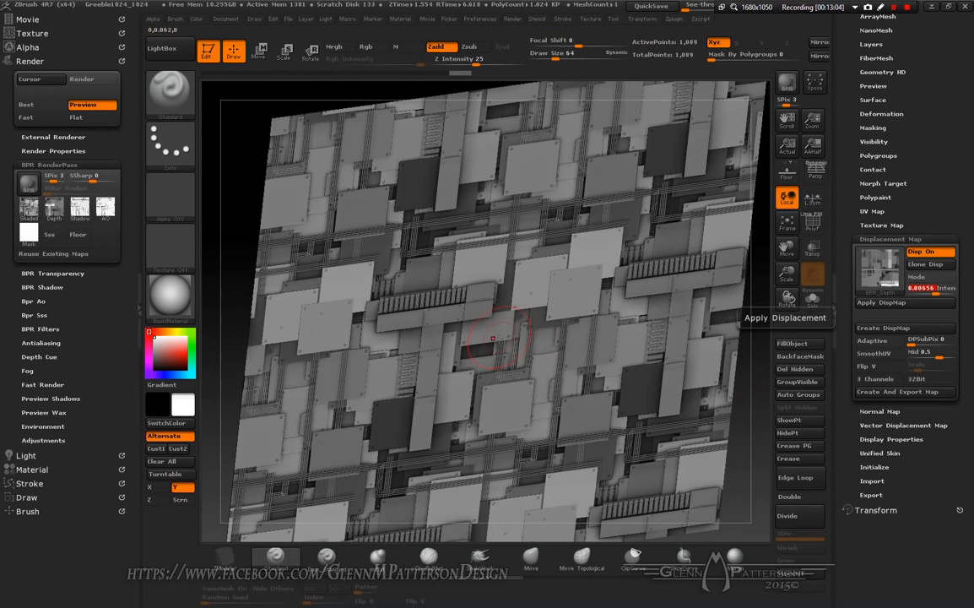
Step: Switch the current tool to the PolyMesh3D star
{"action": "right_click_drag", "start_coordinate": [505, 344], "coordinate": [498, 372]}
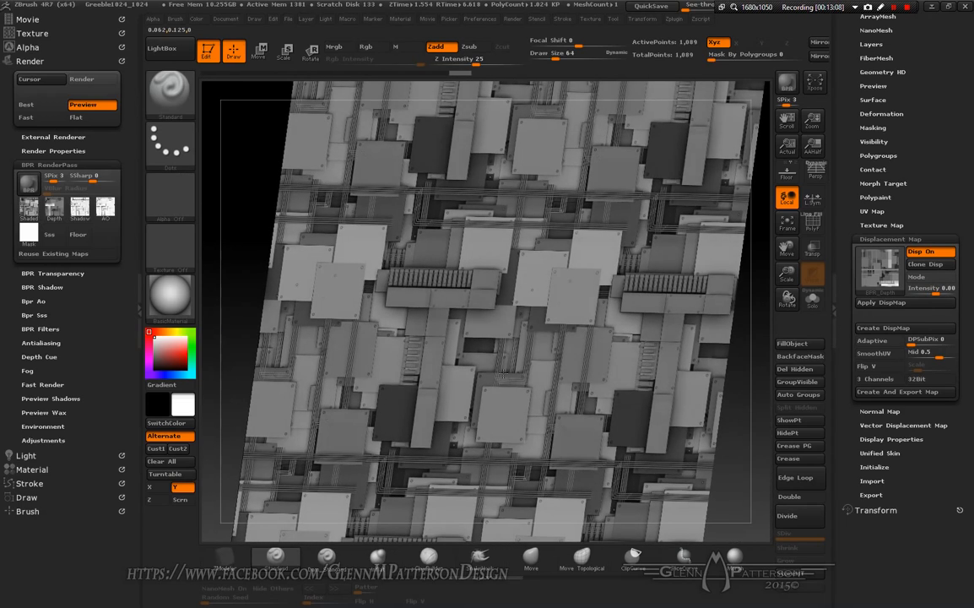
{"action": "scroll", "coordinate": [941, 248], "scroll_direction": "up", "scroll_amount": 5}
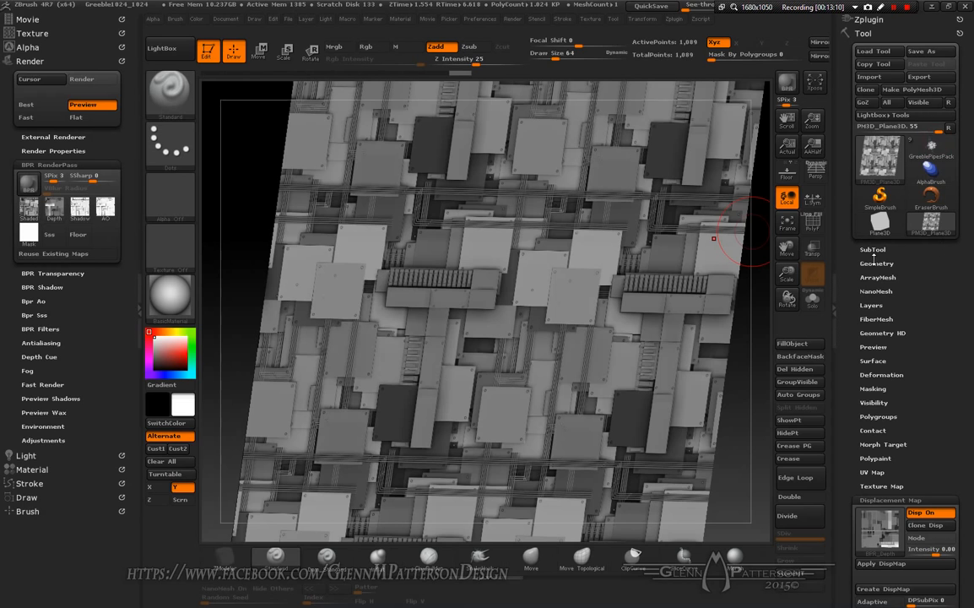
{"action": "mouse_move", "coordinate": [883, 164]}
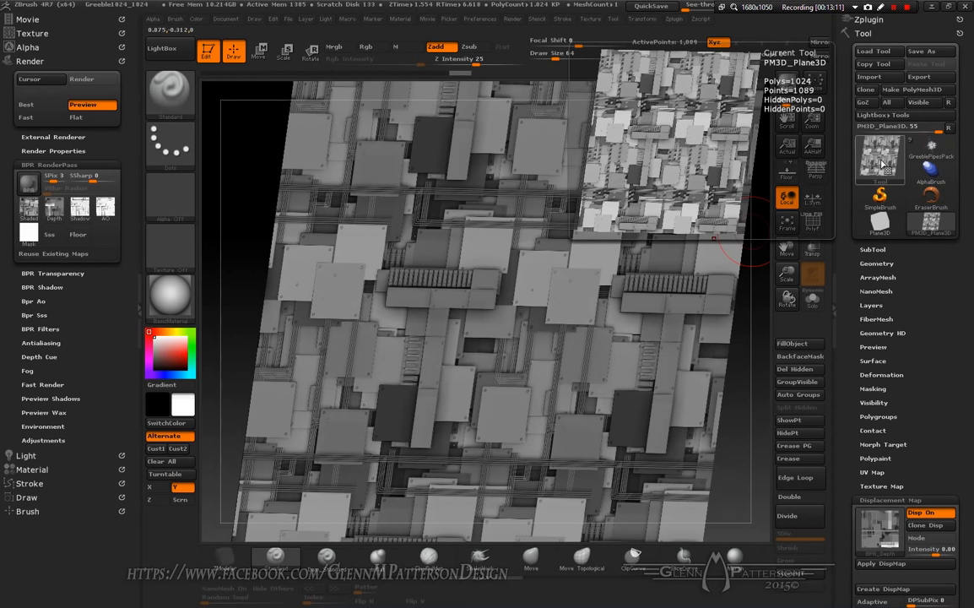
{"action": "left_click", "coordinate": [882, 163]}
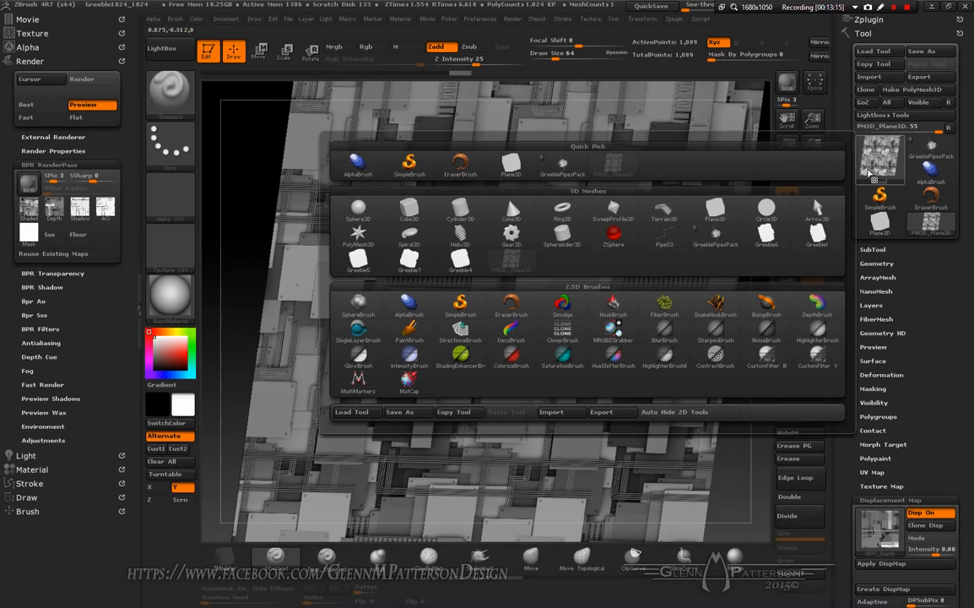
{"action": "left_click", "coordinate": [357, 236]}
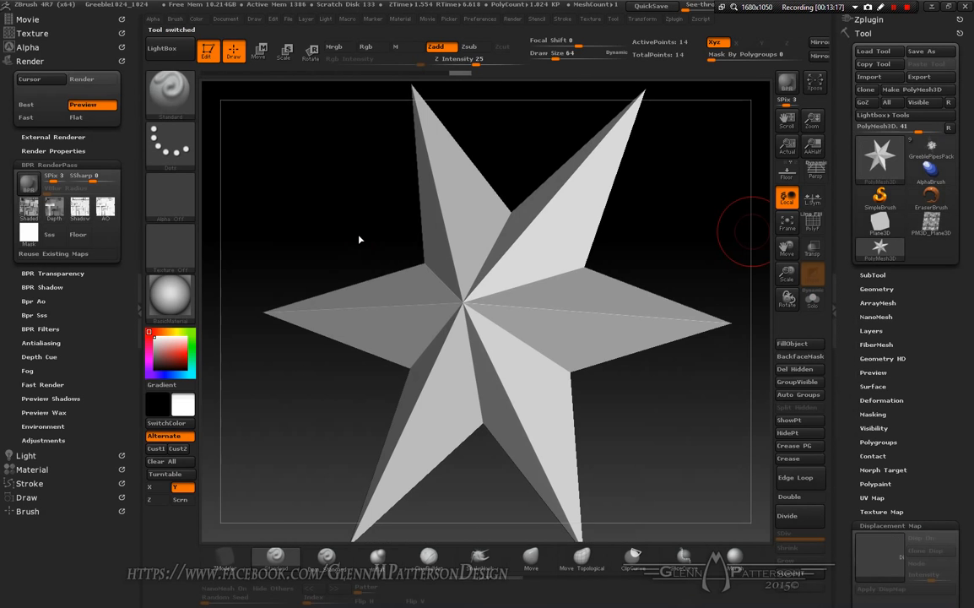
Step: Initialize the PolyMesh3D as a QCube with X, Y and Z resolution of 1
{"action": "left_click_drag", "start_coordinate": [938, 582], "coordinate": [941, 267]}
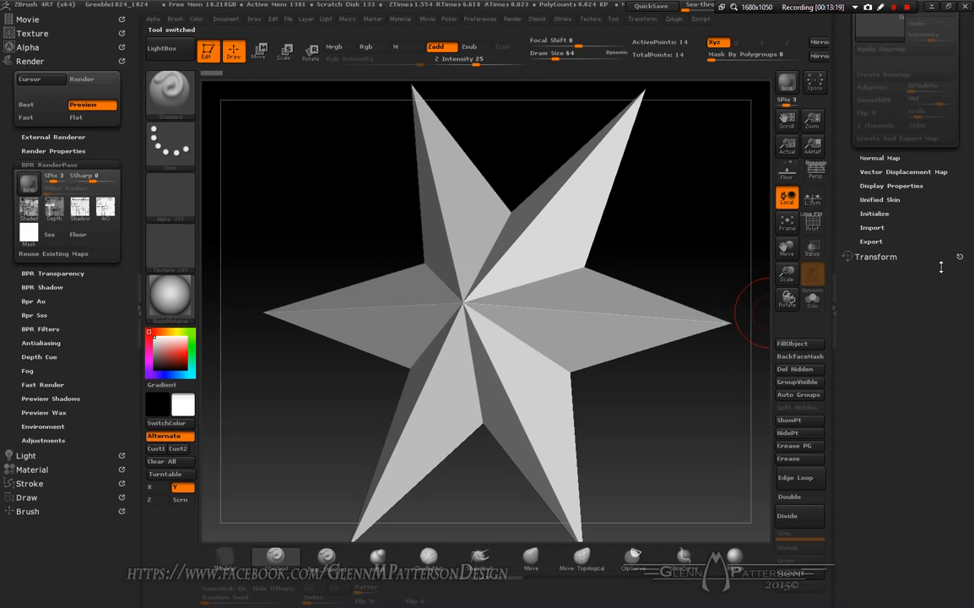
{"action": "left_click", "coordinate": [876, 214]}
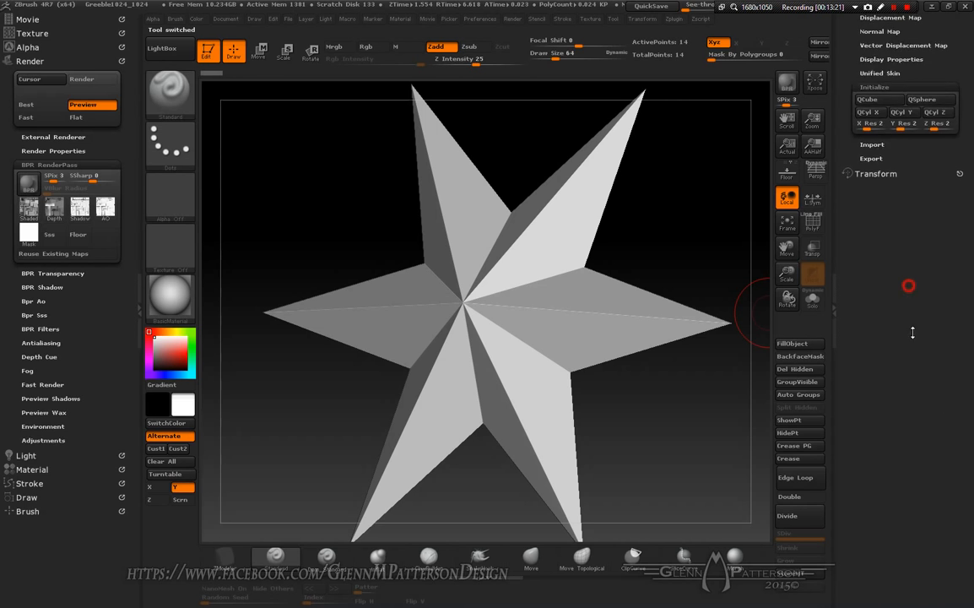
{"action": "left_click_drag", "start_coordinate": [866, 355], "coordinate": [841, 359]}
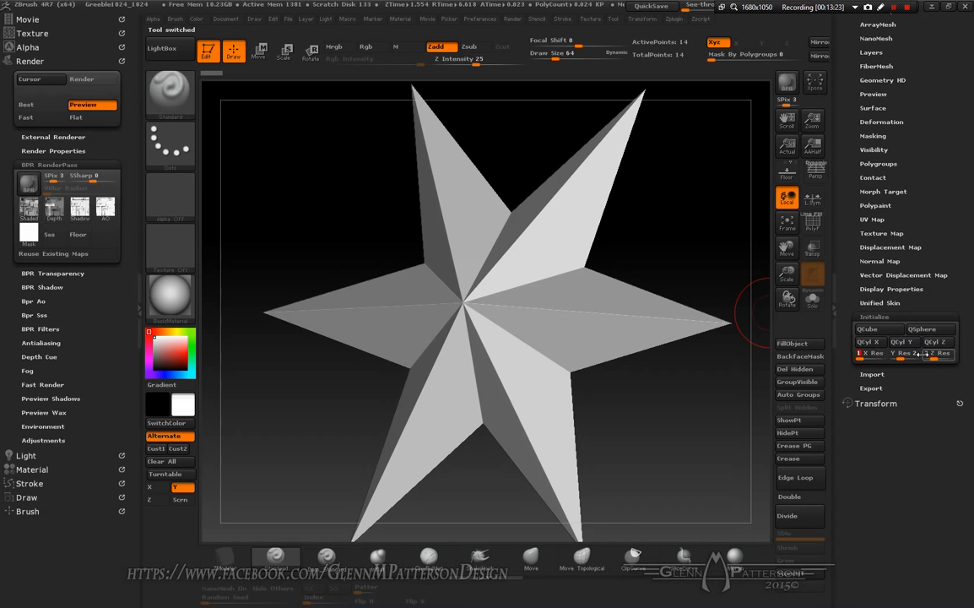
{"action": "mouse_move", "coordinate": [913, 356]}
{"action": "left_mouse_down"}
{"action": "mouse_move", "coordinate": [904, 356]}
{"action": "mouse_move", "coordinate": [928, 356]}
{"action": "left_mouse_up"}
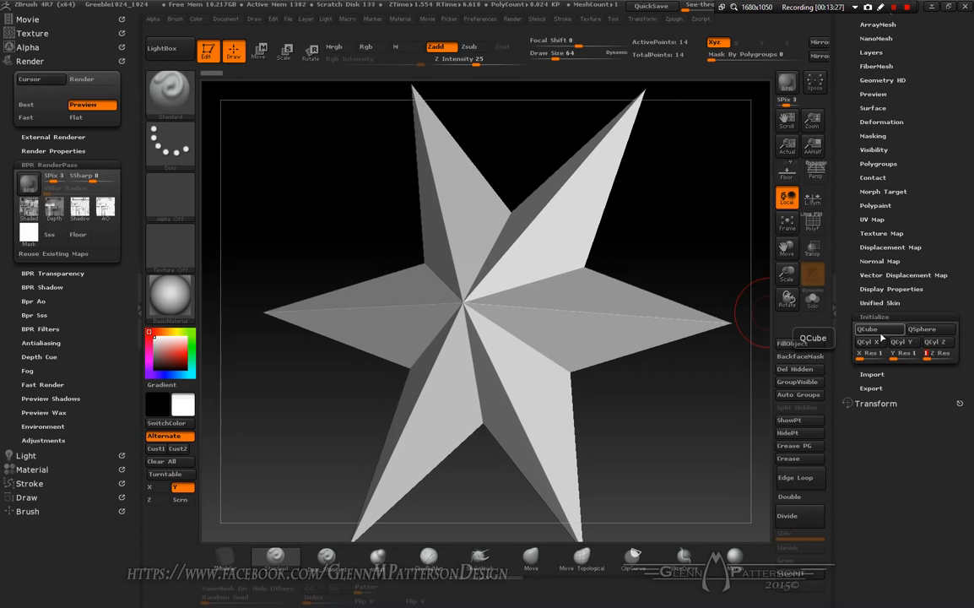
{"action": "left_click", "coordinate": [882, 336]}
{"action": "left_click_drag", "start_coordinate": [937, 206], "coordinate": [931, 234]}
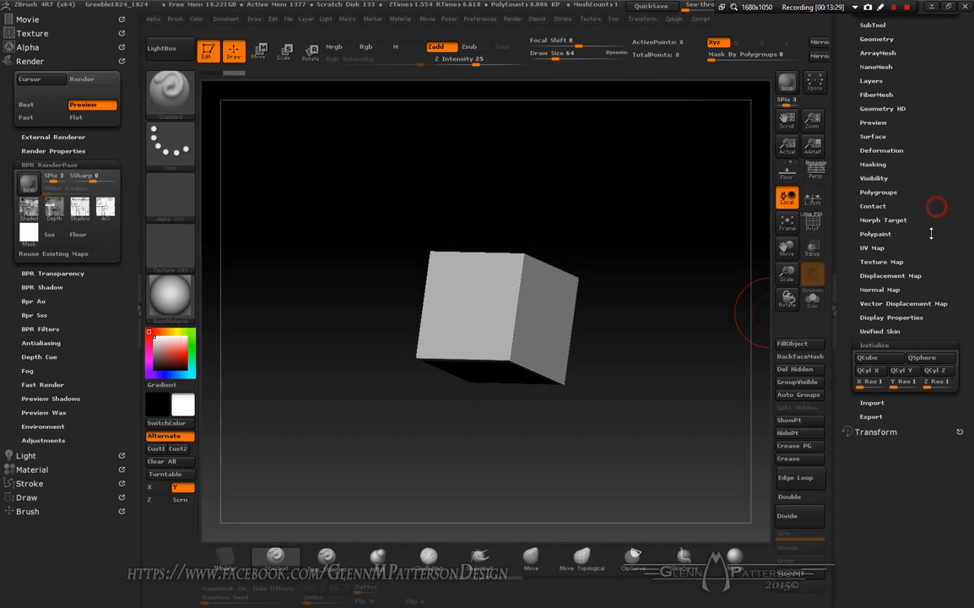
Step: Set the UV map size to 4096 and the UV map border to 0, then create UVTile UVs on the cube
{"action": "left_click", "coordinate": [889, 247]}
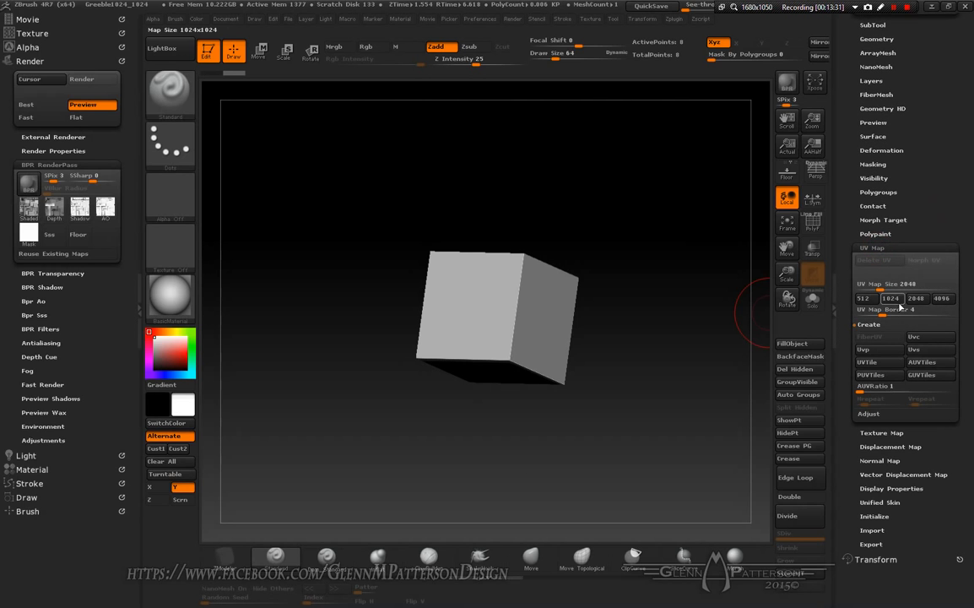
{"action": "left_click", "coordinate": [942, 300]}
{"action": "left_click_drag", "start_coordinate": [882, 316], "coordinate": [857, 316]}
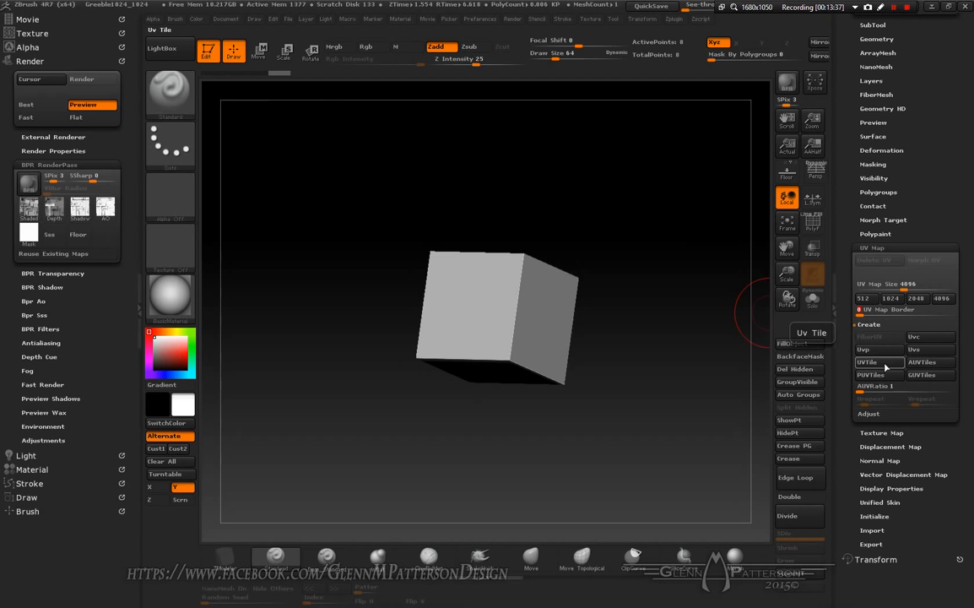
{"action": "left_click", "coordinate": [885, 366]}
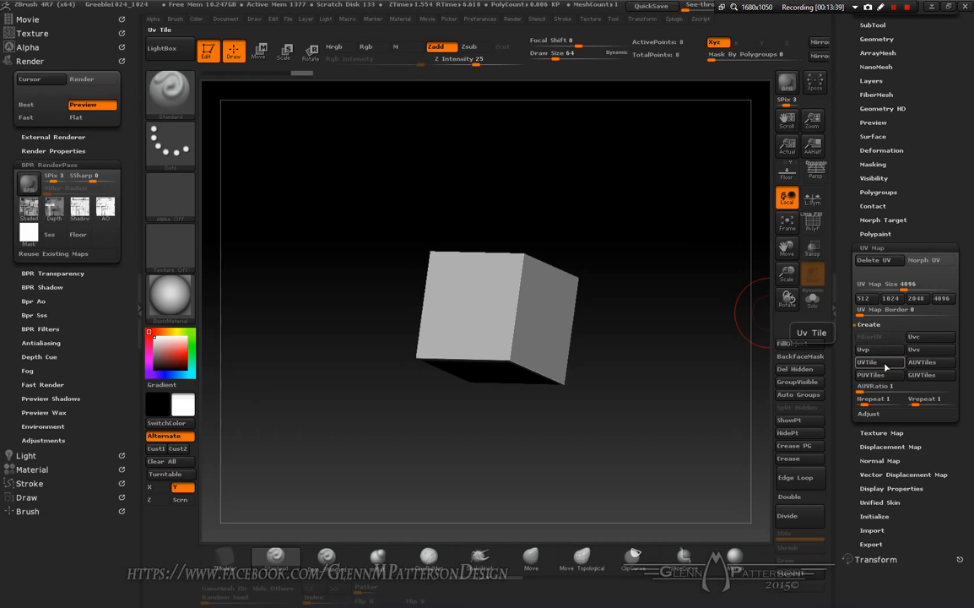
Step: Import BPR_Render.tif as the cube's texture map
{"action": "left_click_drag", "start_coordinate": [910, 195], "coordinate": [890, 380]}
{"action": "left_click", "coordinate": [888, 385]}
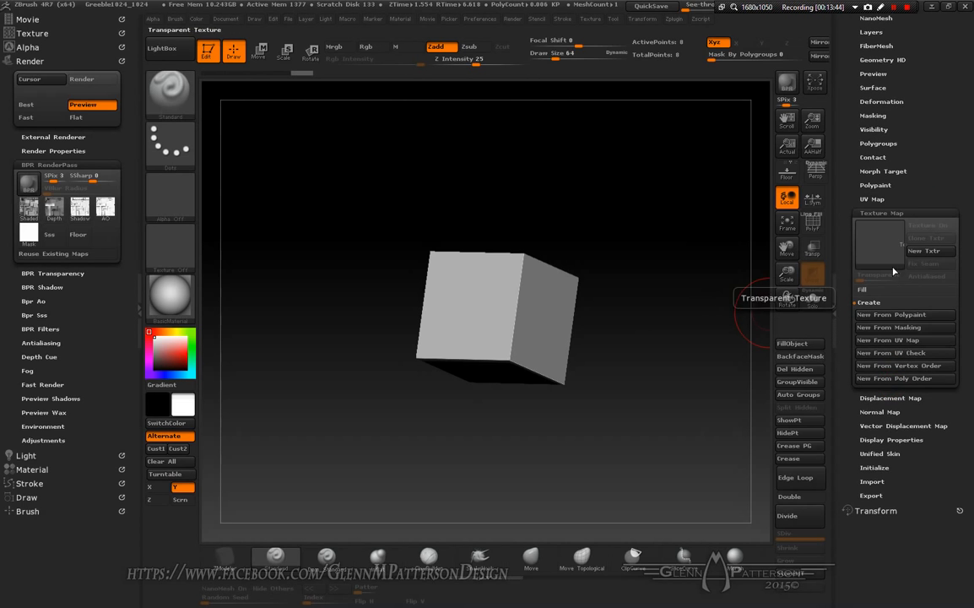
{"action": "left_click", "coordinate": [872, 256]}
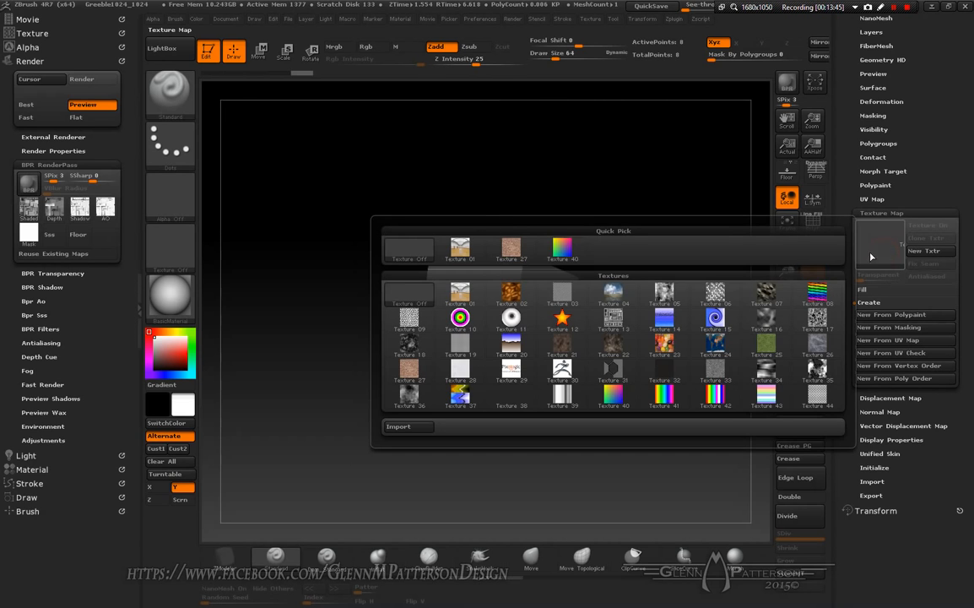
{"action": "left_click", "coordinate": [403, 426]}
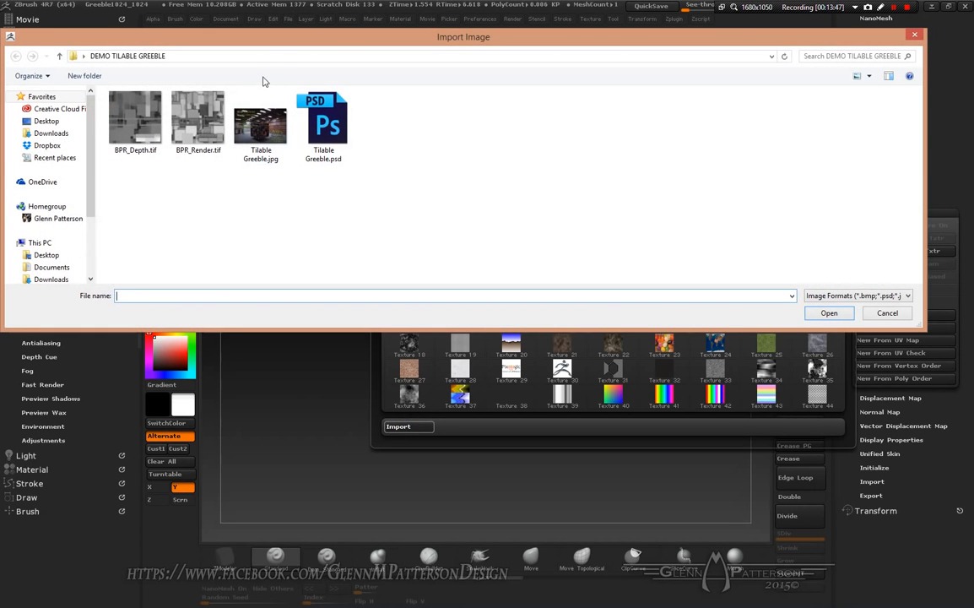
{"action": "double_click", "coordinate": [197, 118]}
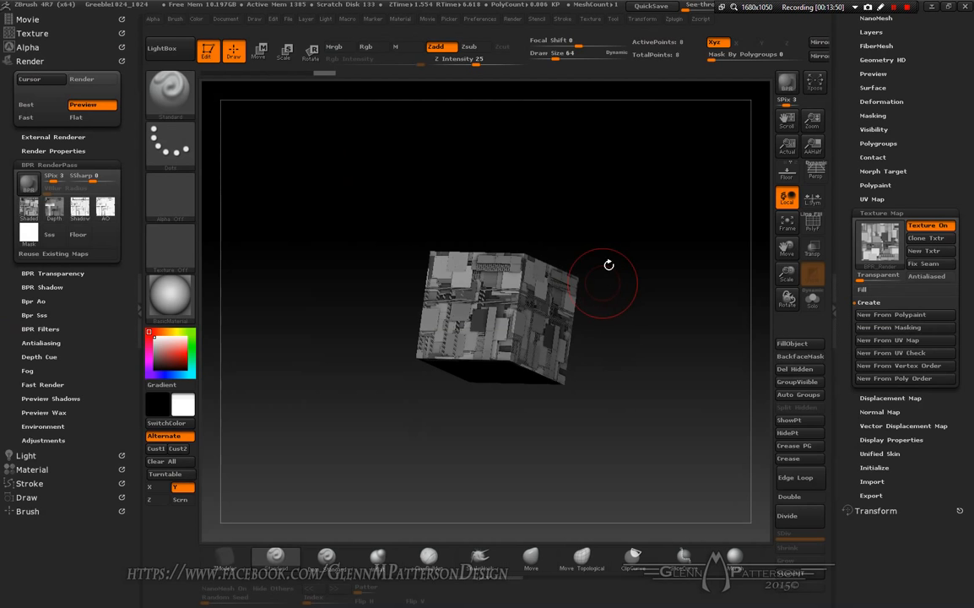
Step: Turn on antialiasing for the cube's texture map
{"action": "right_click_drag", "start_coordinate": [554, 348], "coordinate": [571, 358]}
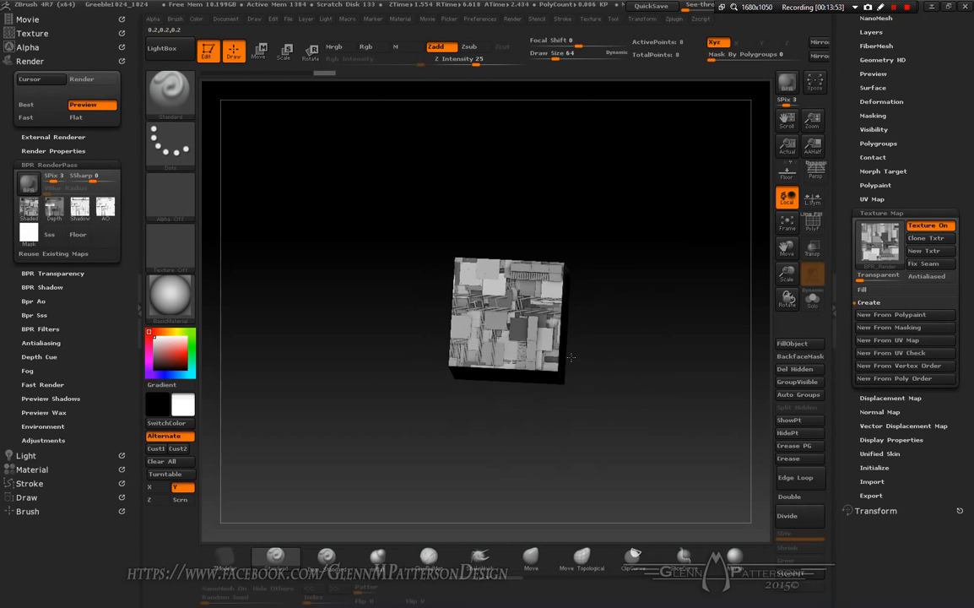
{"action": "left_click", "coordinate": [898, 397]}
{"action": "right_click_drag", "start_coordinate": [583, 334], "coordinate": [576, 360]}
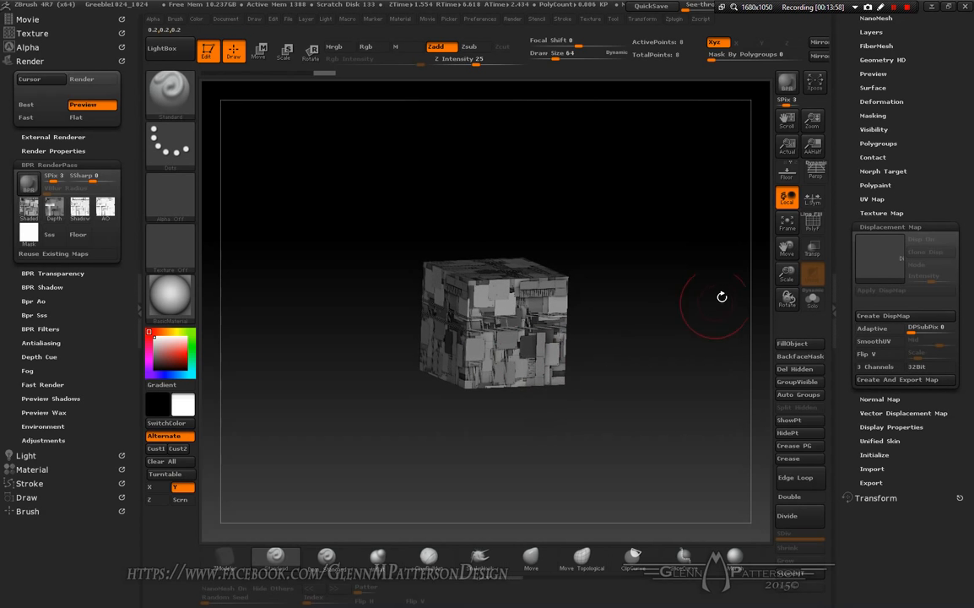
{"action": "left_click_drag", "start_coordinate": [786, 274], "coordinate": [518, 329]}
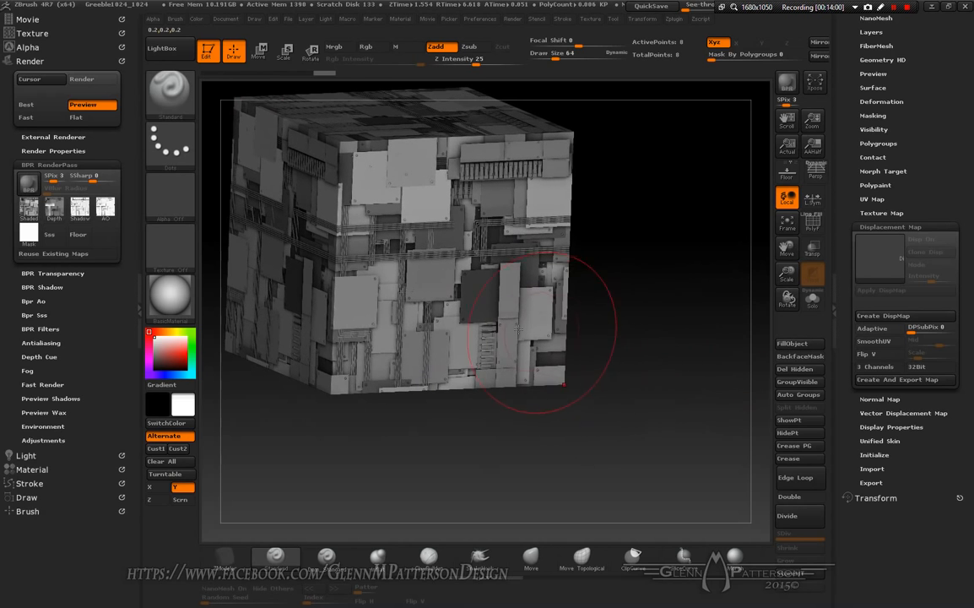
{"action": "right_click_drag", "start_coordinate": [518, 329], "coordinate": [620, 314]}
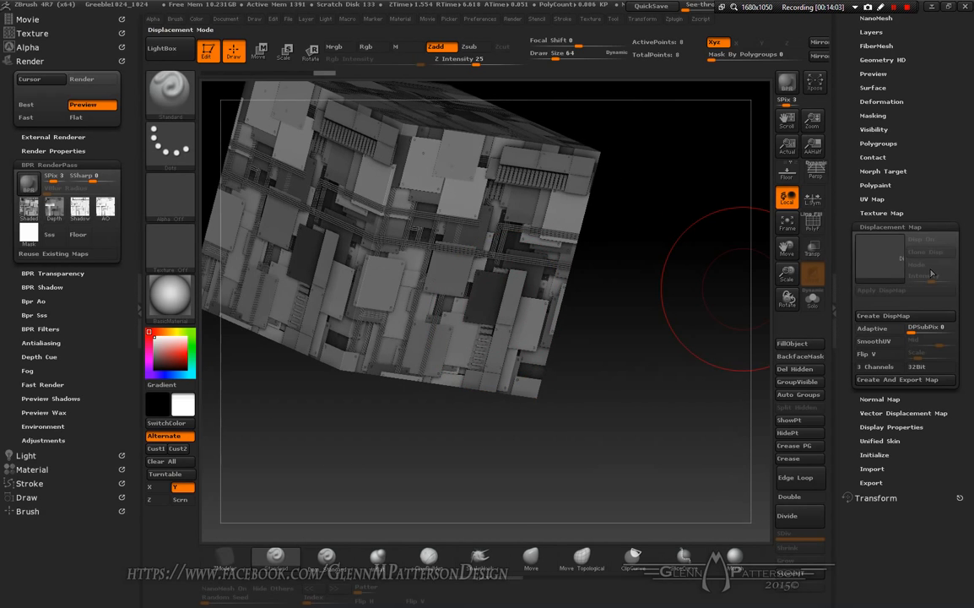
{"action": "left_click", "coordinate": [881, 212]}
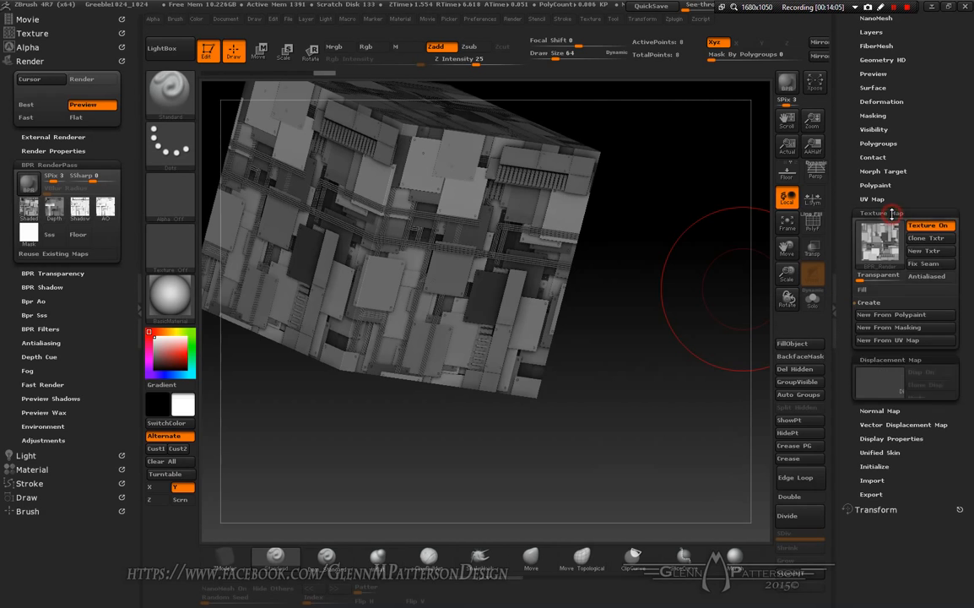
{"action": "left_click", "coordinate": [929, 277]}
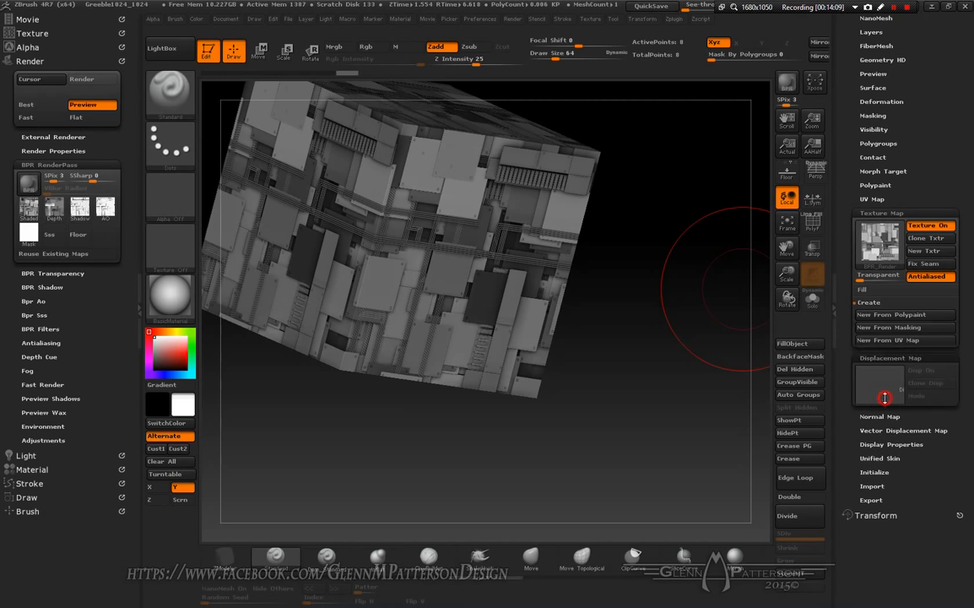
Step: Import BPR_Depth.tif as the cube's displacement map
{"action": "left_click", "coordinate": [883, 397]}
{"action": "left_click", "coordinate": [879, 263]}
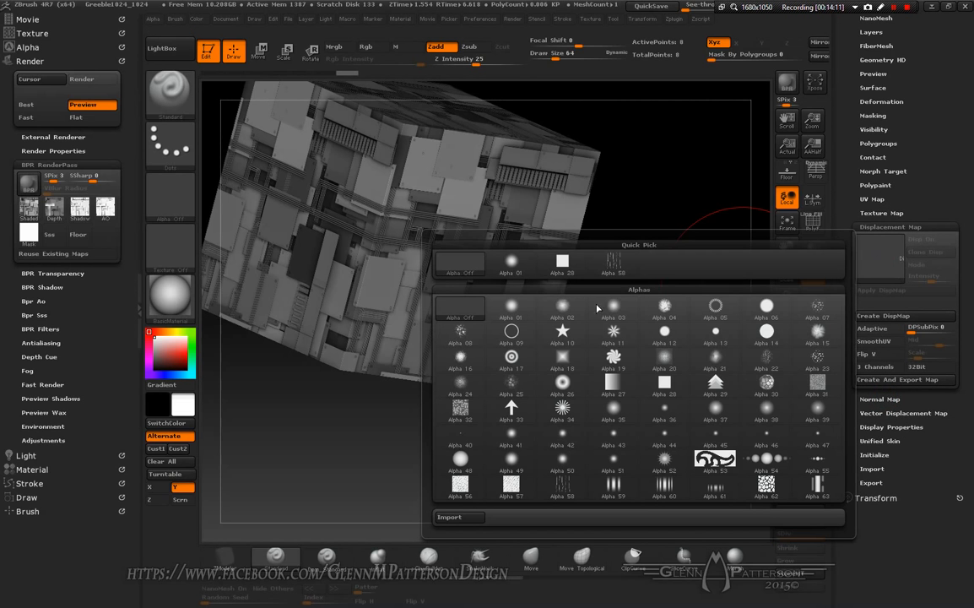
{"action": "left_click", "coordinate": [457, 518]}
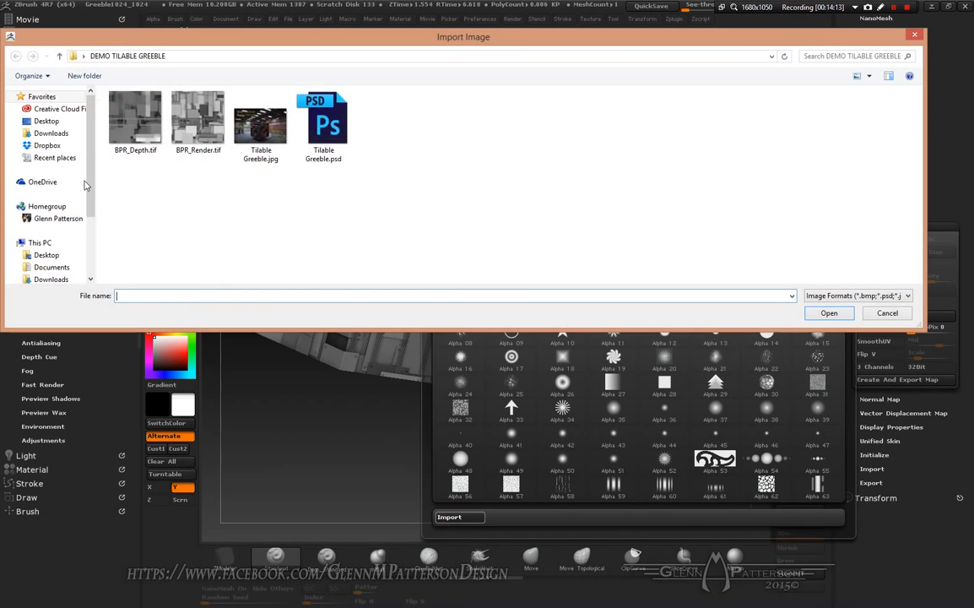
{"action": "double_click", "coordinate": [123, 111]}
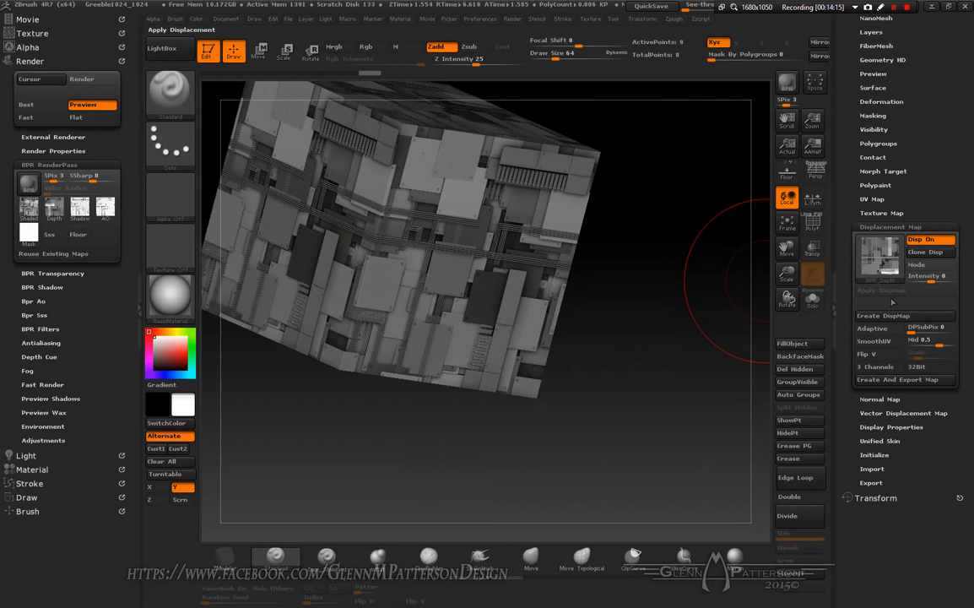
Step: Set the displacement intensity to about 0.03
{"action": "left_click_drag", "start_coordinate": [932, 280], "coordinate": [933, 281]}
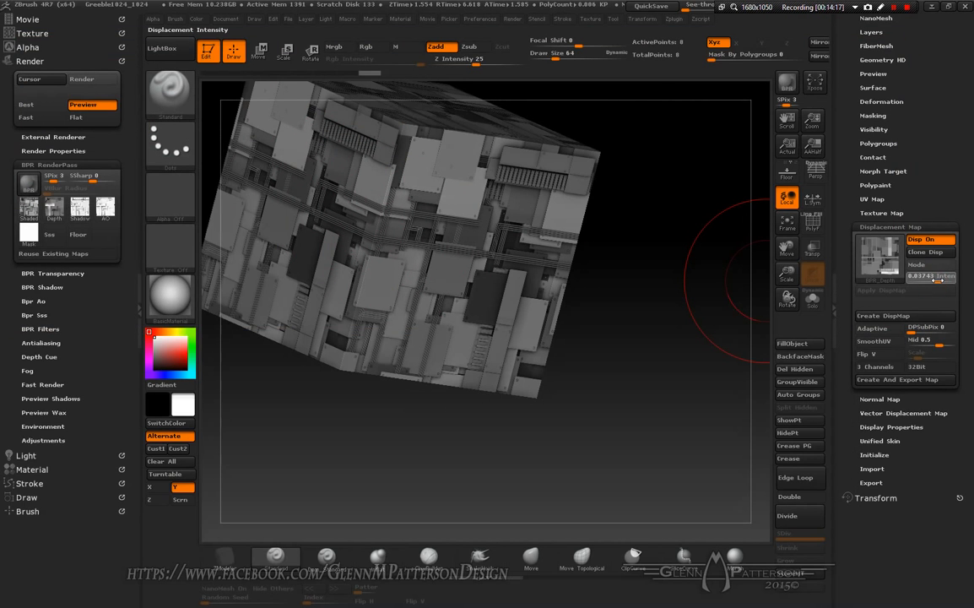
{"action": "left_click", "coordinate": [937, 281]}
Step: Turn on displacement Mode to preview the displacement on the cube
{"action": "right_click_drag", "start_coordinate": [395, 275], "coordinate": [432, 280]}
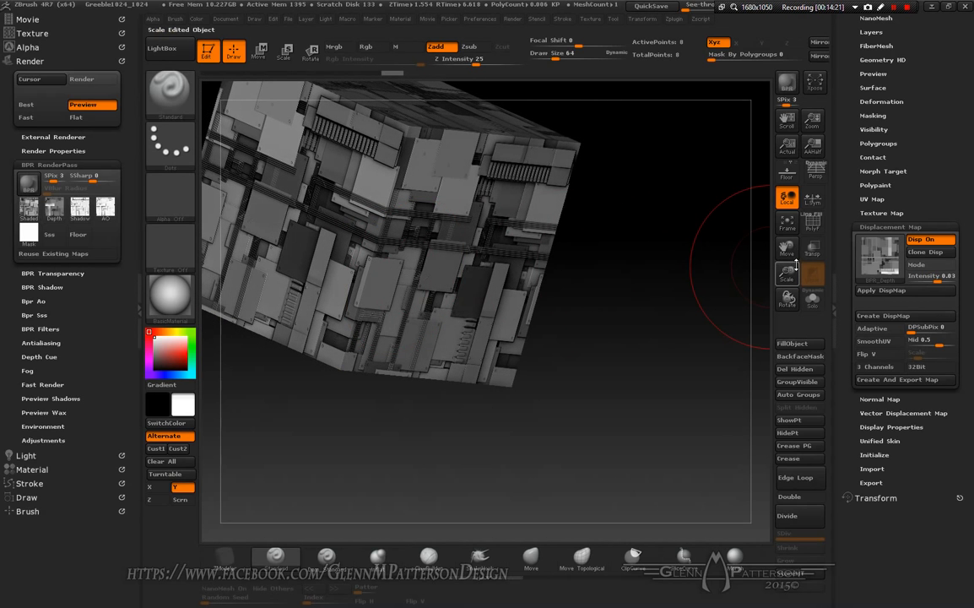
{"action": "left_click", "coordinate": [786, 225]}
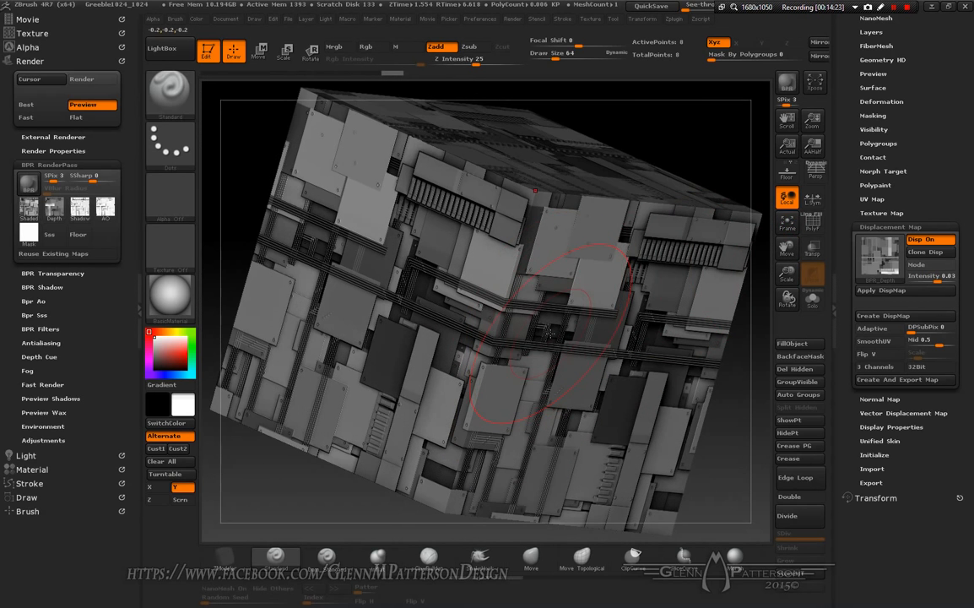
{"action": "right_click_drag", "start_coordinate": [494, 291], "coordinate": [552, 334]}
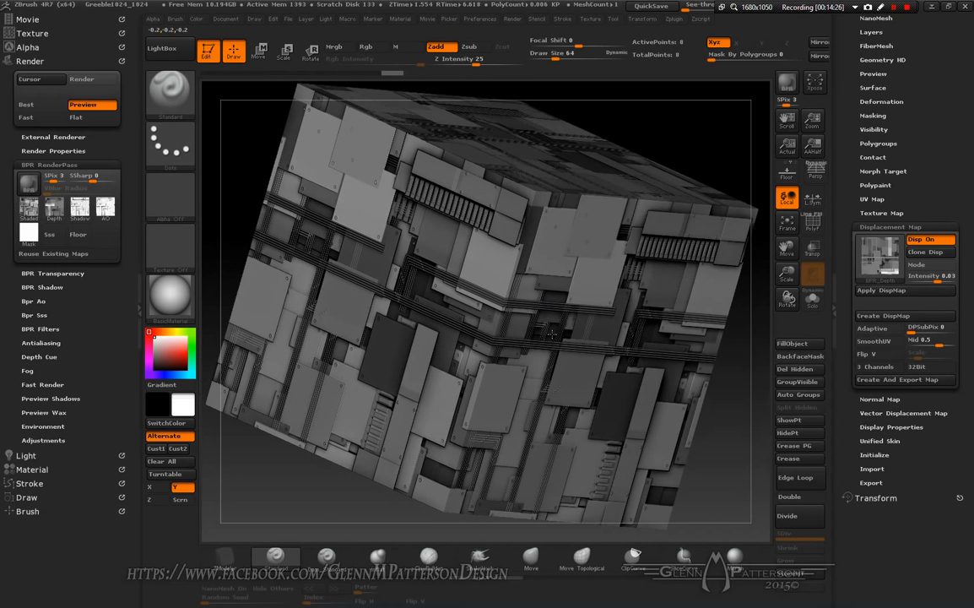
{"action": "left_click", "coordinate": [934, 265]}
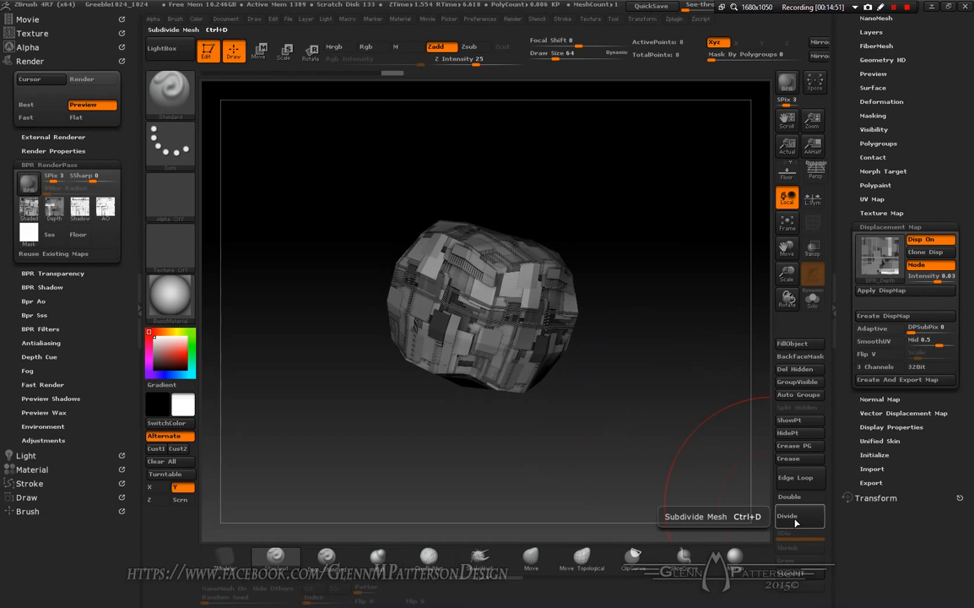
Step: Turn off Smt smoothing for subdivision in the cube's Geometry settings
{"action": "scroll", "coordinate": [937, 177], "scroll_direction": "up", "scroll_amount": 5}
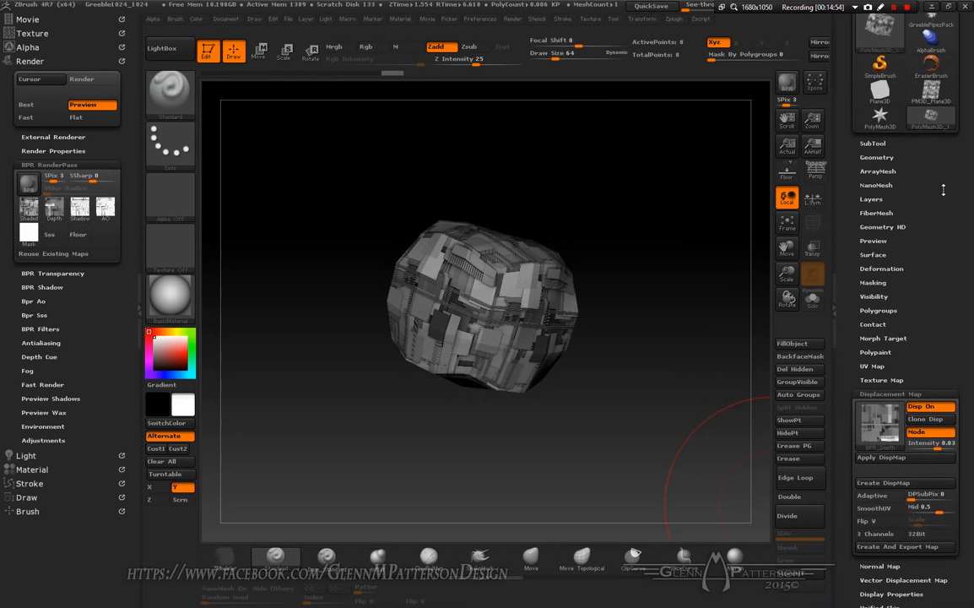
{"action": "left_click", "coordinate": [876, 157]}
{"action": "scroll", "coordinate": [963, 253], "scroll_direction": "up", "scroll_amount": 2}
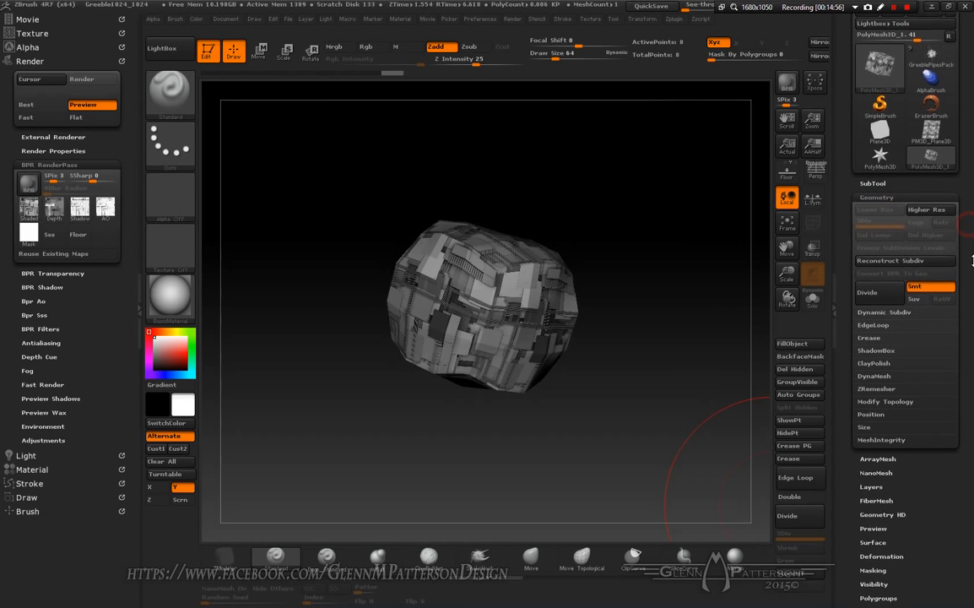
{"action": "scroll", "coordinate": [971, 260], "scroll_direction": "up", "scroll_amount": 1}
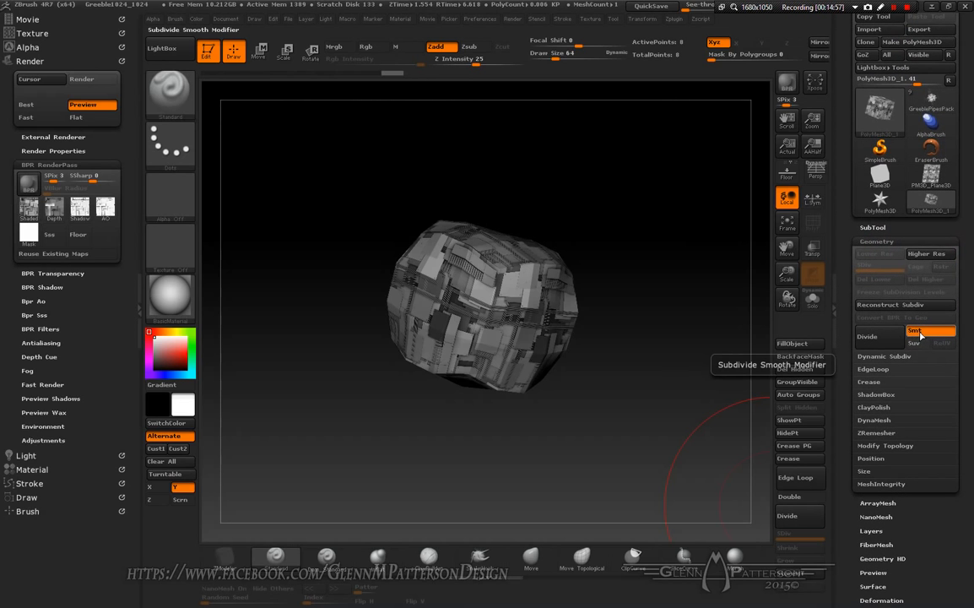
{"action": "left_click", "coordinate": [918, 333]}
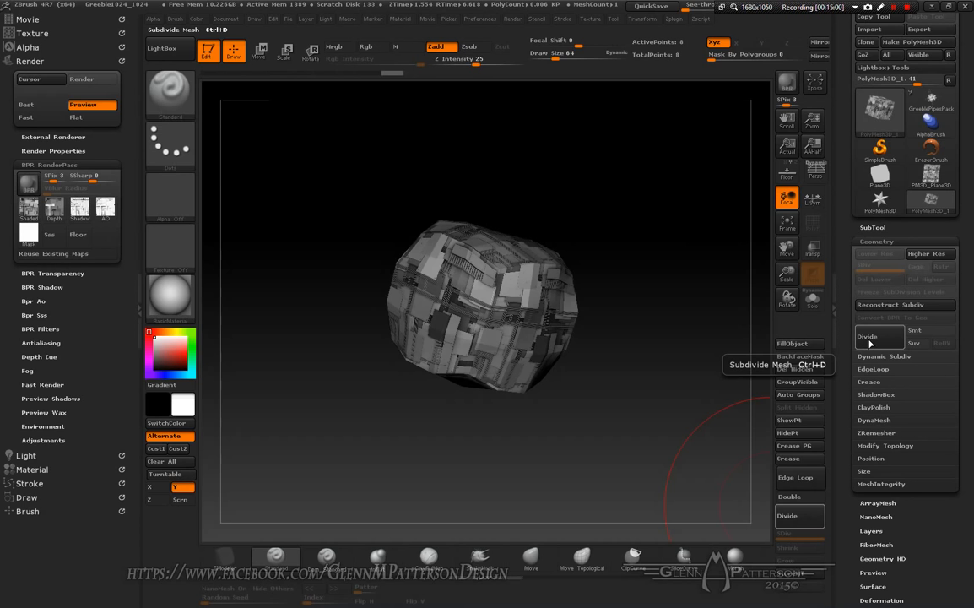
Step: Subdivide the cube repeatedly up to subdivision level 8
{"action": "left_click", "coordinate": [870, 341]}
{"action": "left_click", "coordinate": [869, 341]}
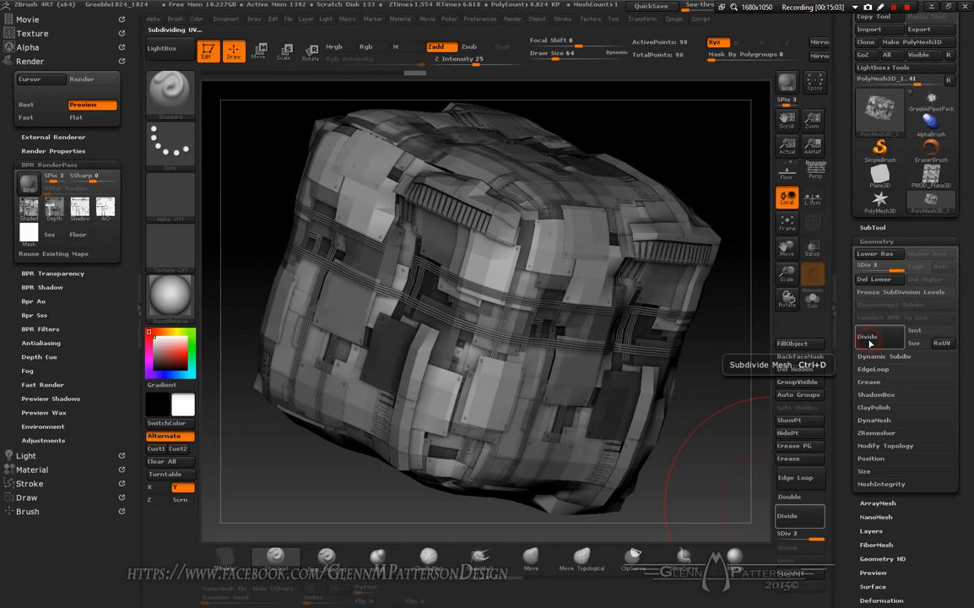
{"action": "left_click", "coordinate": [870, 341]}
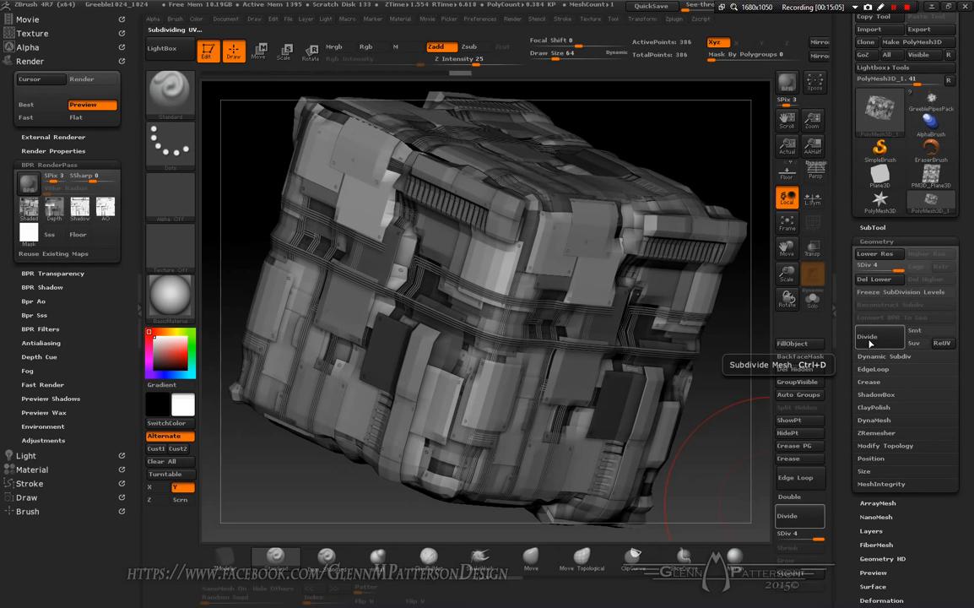
{"action": "left_click", "coordinate": [870, 341]}
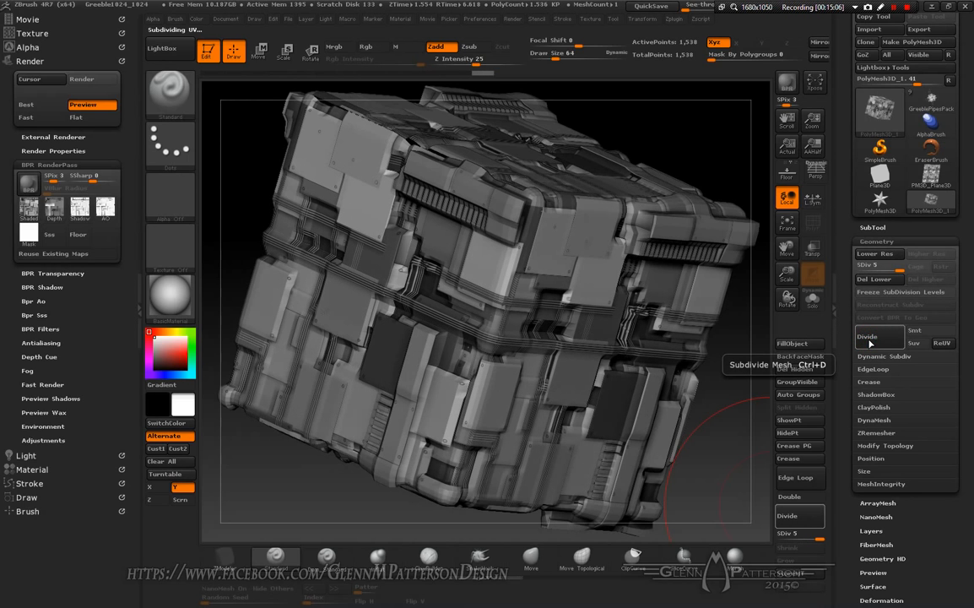
{"action": "left_click", "coordinate": [869, 341]}
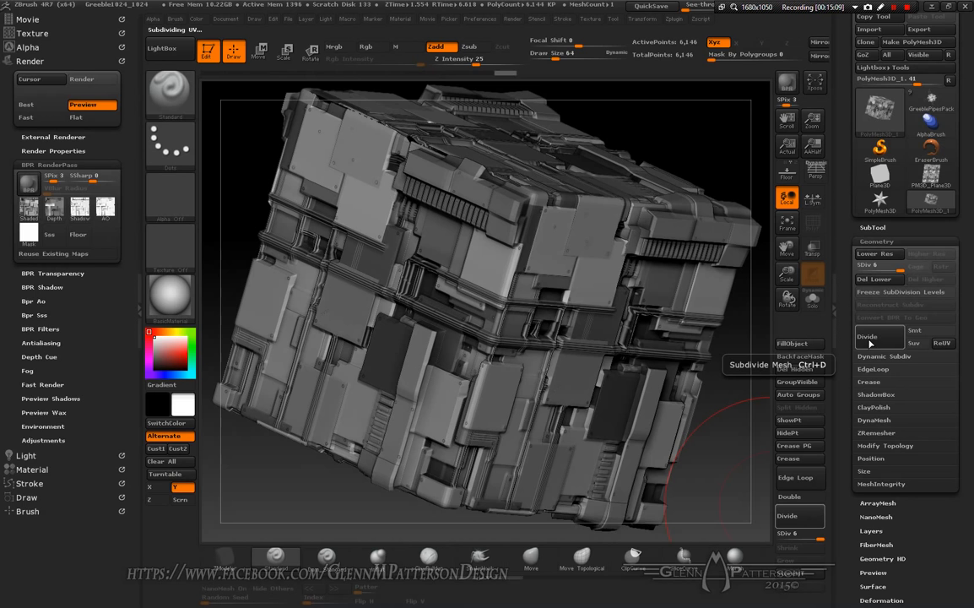
{"action": "left_click", "coordinate": [869, 341]}
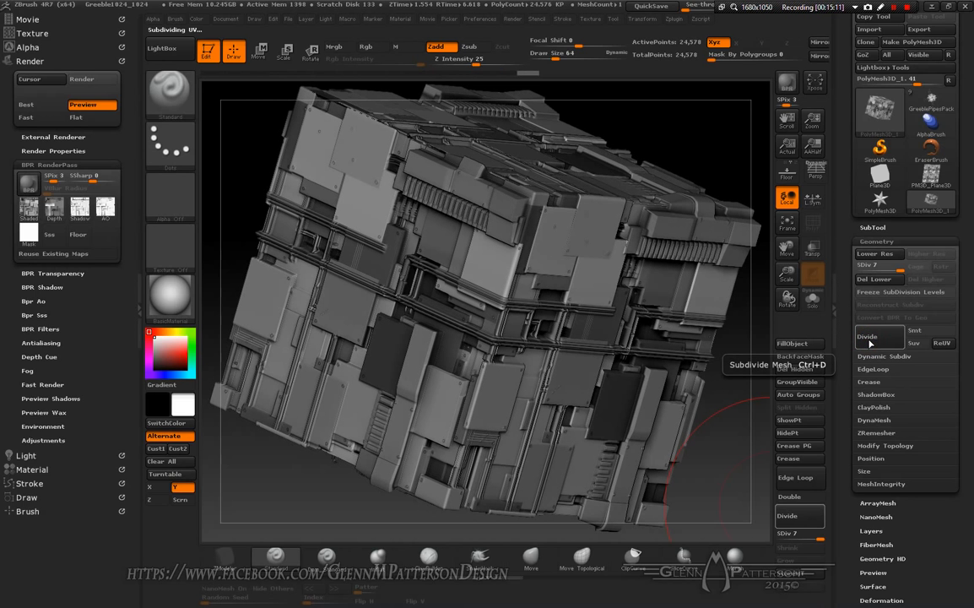
{"action": "left_click", "coordinate": [869, 338]}
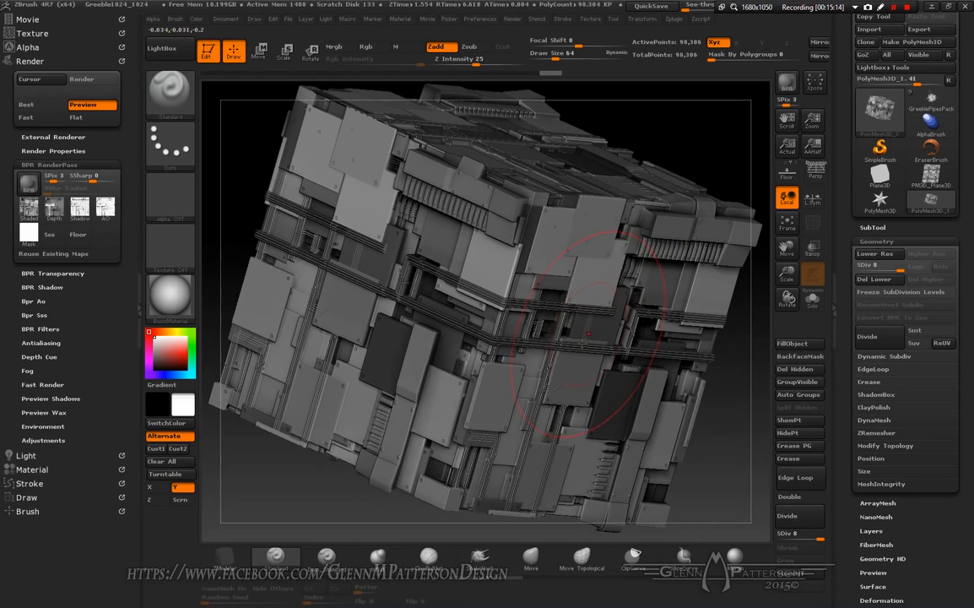
Step: Subdivide the cube once more to subdivision level 9
{"action": "right_click_drag", "start_coordinate": [587, 329], "coordinate": [569, 341]}
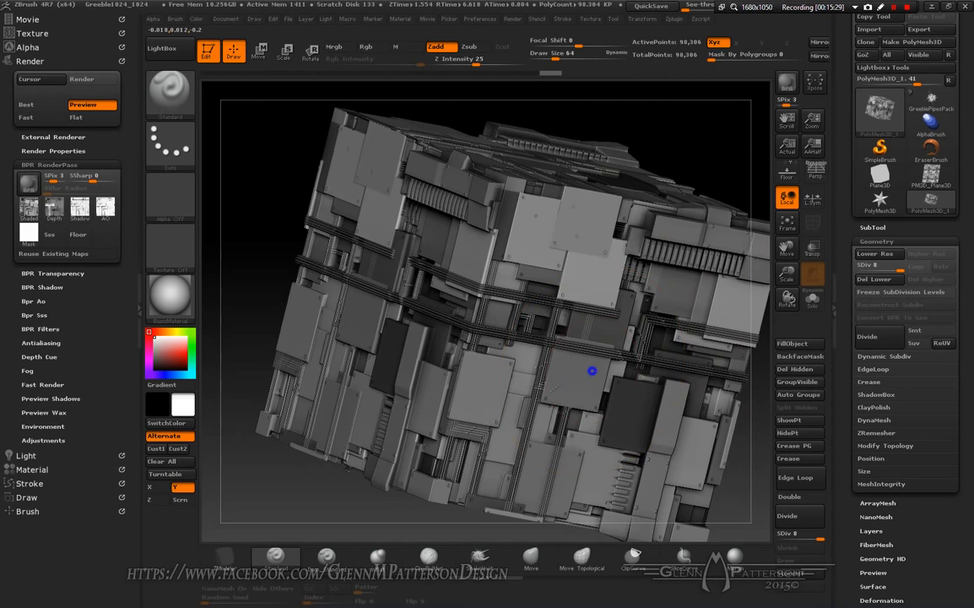
{"action": "mouse_move", "coordinate": [592, 371]}
{"action": "right_mouse_down"}
{"action": "mouse_move", "coordinate": [611, 346]}
{"action": "mouse_move", "coordinate": [600, 374]}
{"action": "right_mouse_up"}
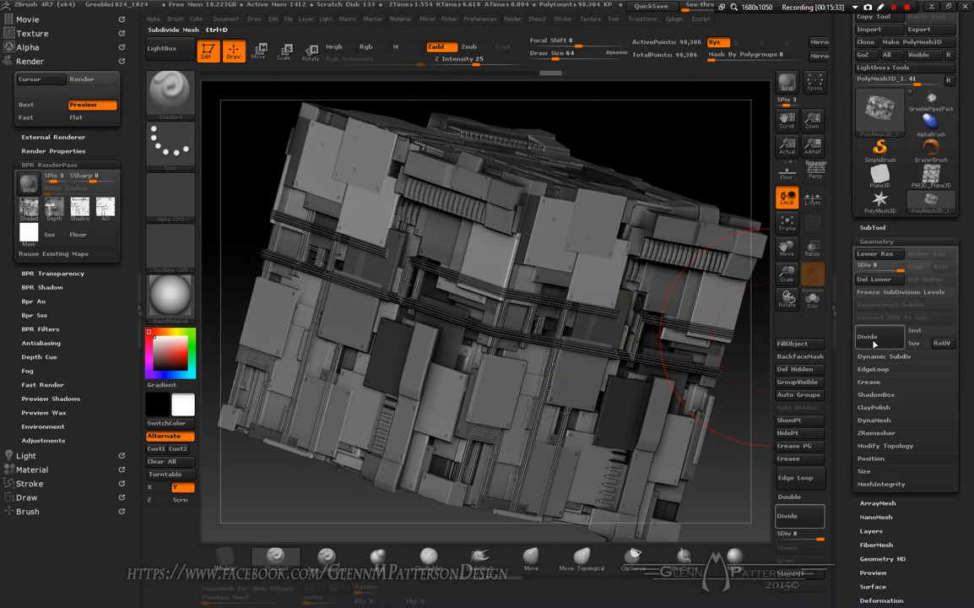
{"action": "left_click_drag", "start_coordinate": [964, 337], "coordinate": [969, 312]}
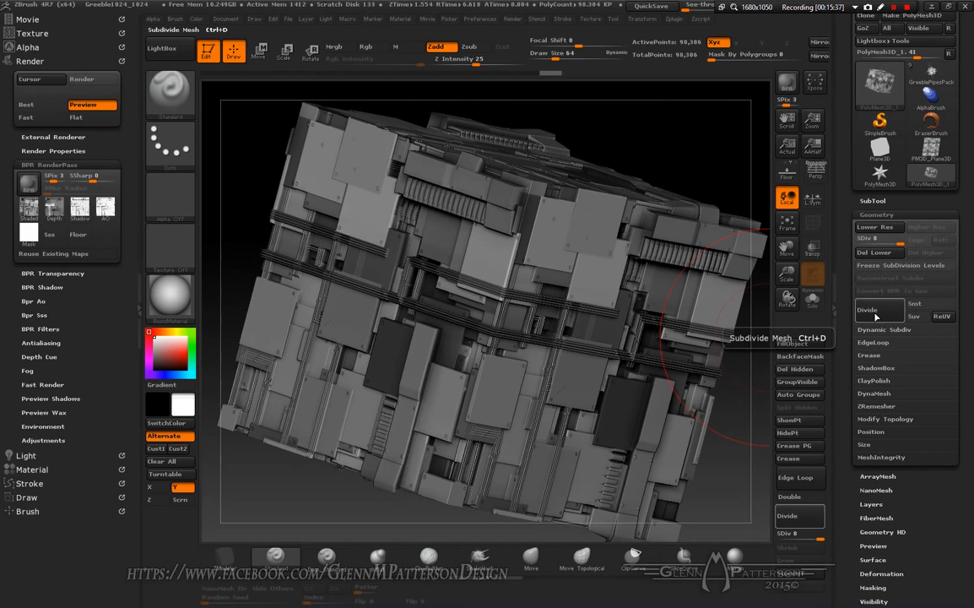
{"action": "left_click", "coordinate": [875, 315]}
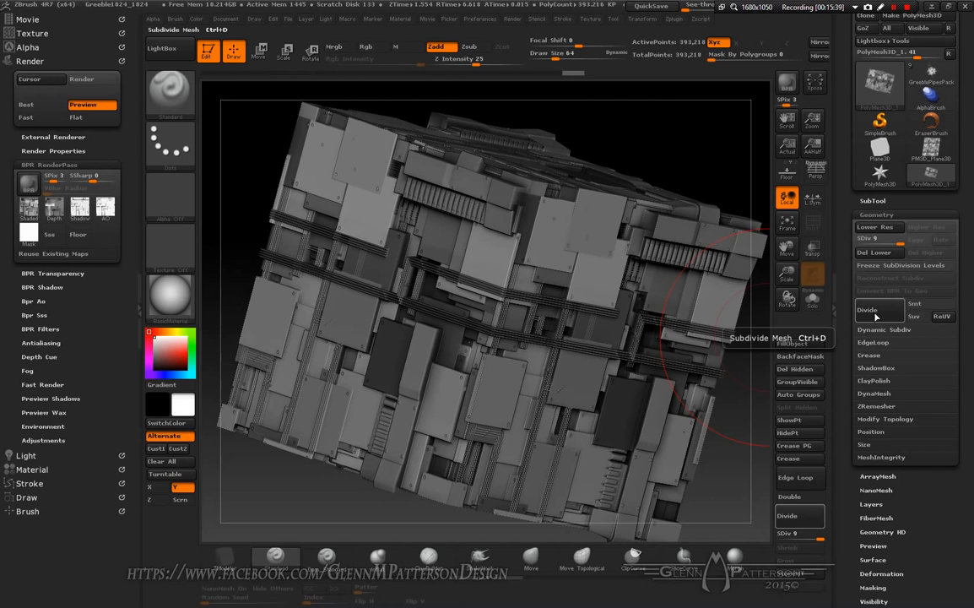
Step: Subdivide the cube twice more to subdivision level 11
{"action": "left_click", "coordinate": [876, 315]}
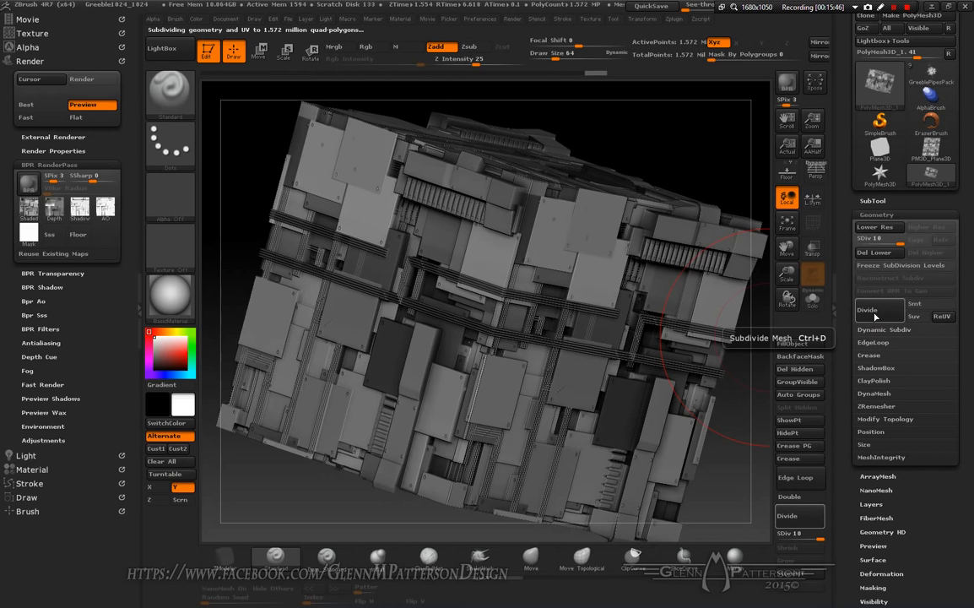
{"action": "left_click", "coordinate": [876, 314]}
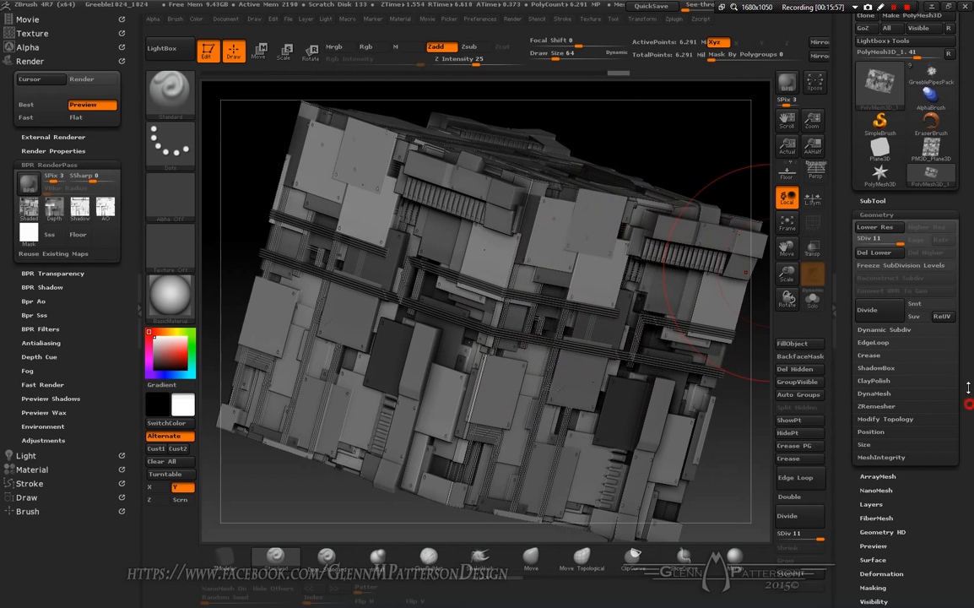
Step: Open the cube's Displacement Map settings and orbit around the cube to inspect the displaced surface
{"action": "left_click_drag", "start_coordinate": [969, 387], "coordinate": [969, 307]}
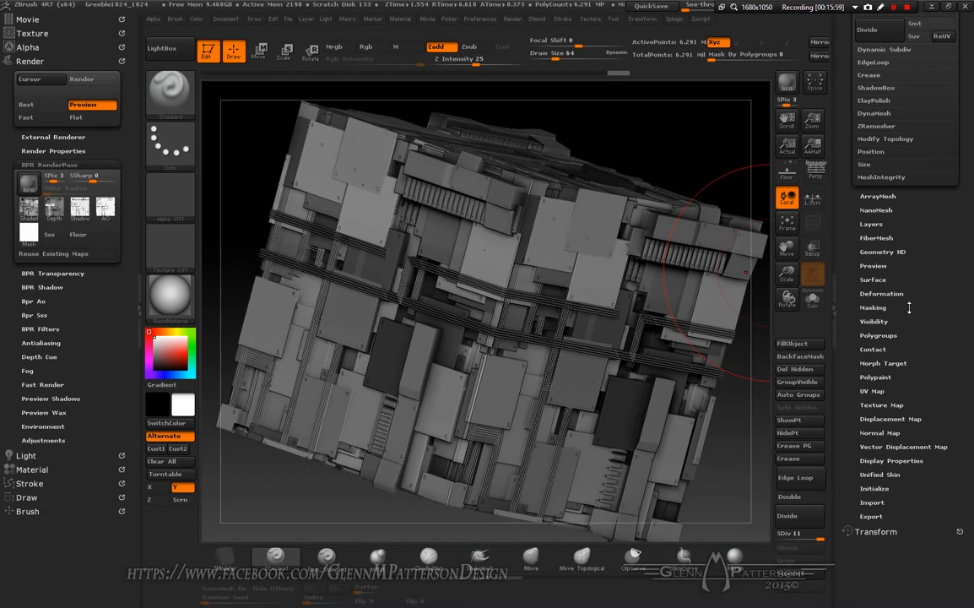
{"action": "left_click", "coordinate": [902, 421]}
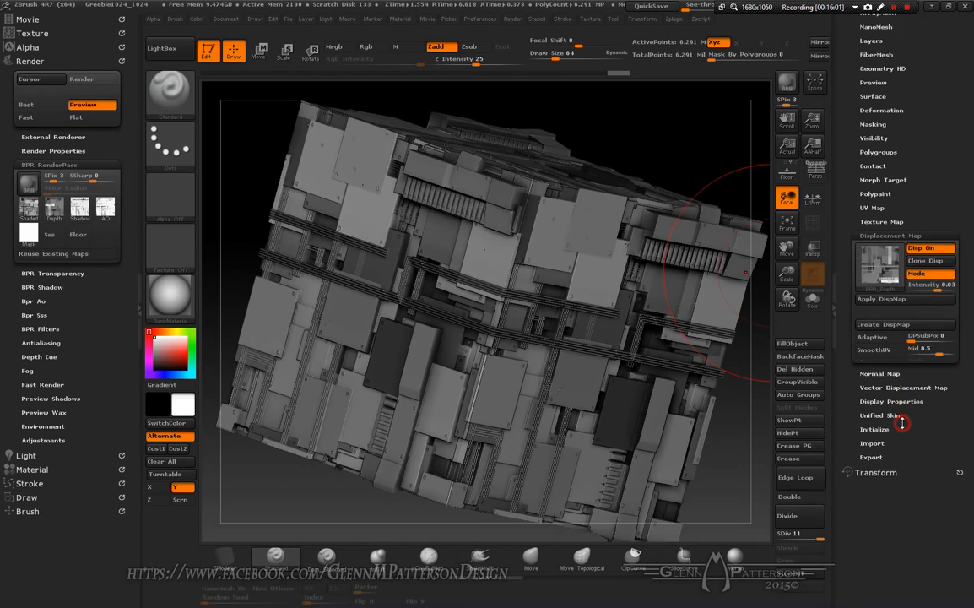
{"action": "left_click_drag", "start_coordinate": [968, 303], "coordinate": [968, 352]}
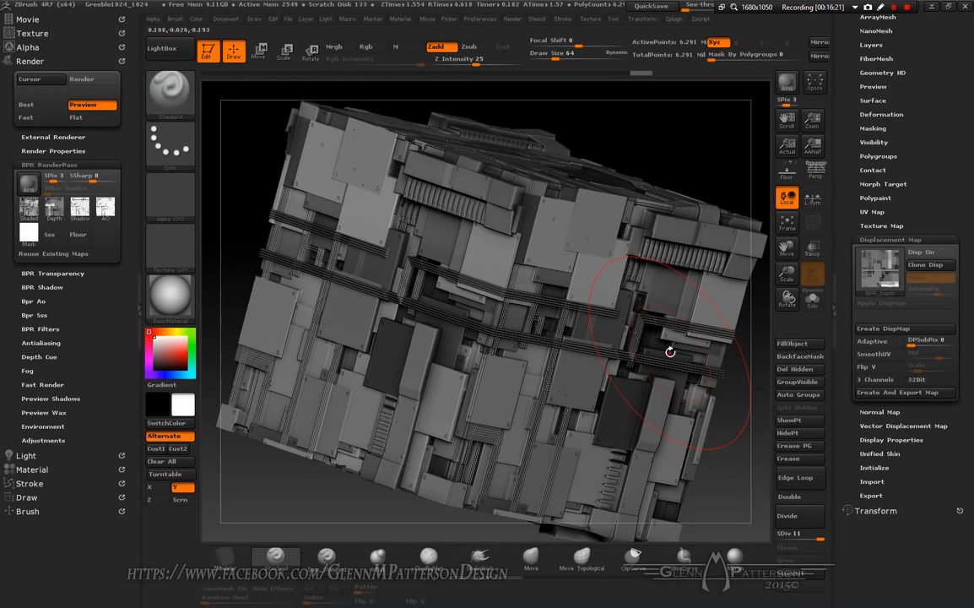
{"action": "right_click_drag", "start_coordinate": [556, 333], "coordinate": [657, 360]}
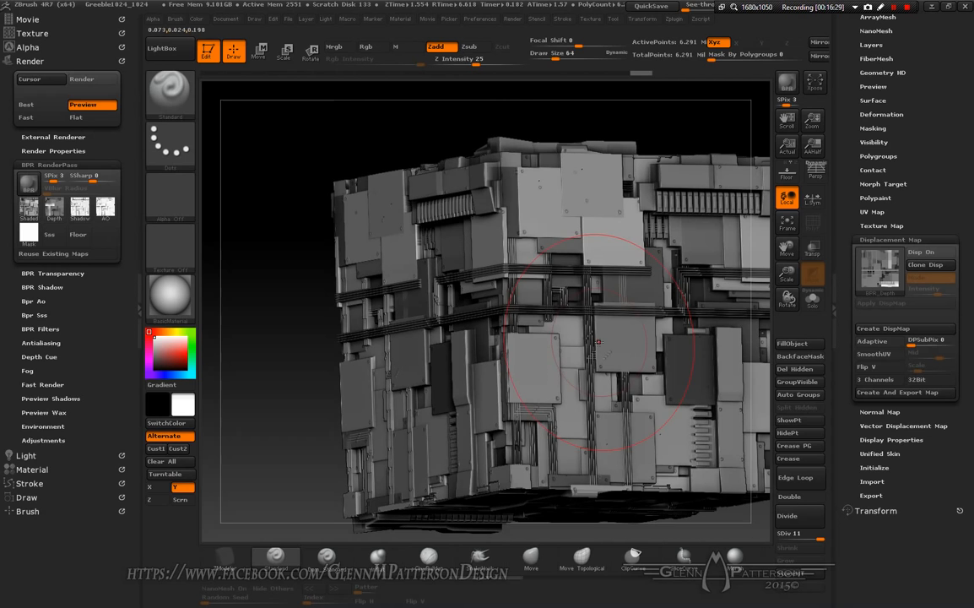
{"action": "mouse_move", "coordinate": [542, 316]}
{"action": "right_mouse_down"}
{"action": "mouse_move", "coordinate": [586, 316]}
{"action": "mouse_move", "coordinate": [525, 329]}
{"action": "mouse_move", "coordinate": [560, 337]}
{"action": "right_mouse_up"}
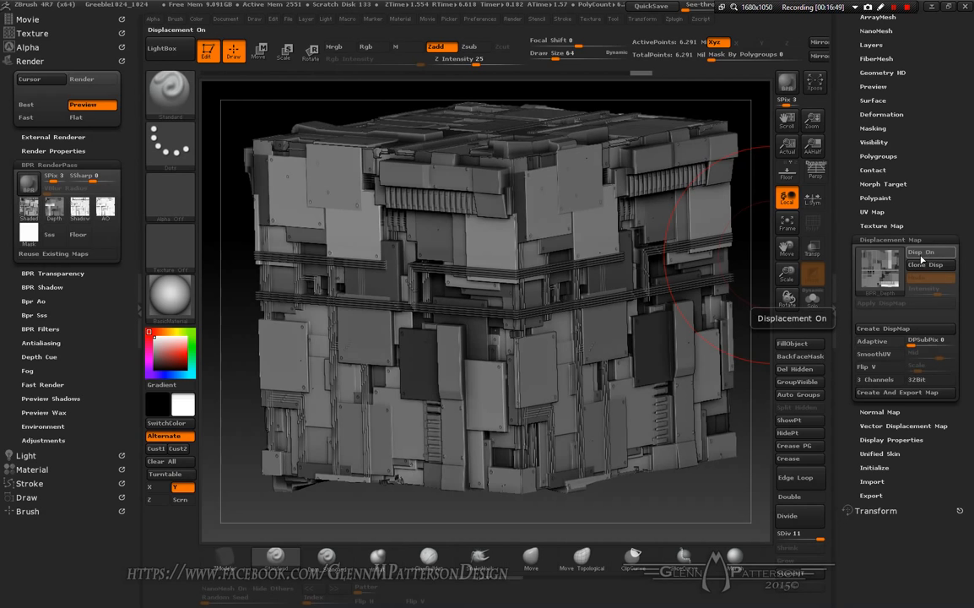
Step: Turn on Quick 3D Edit in the Transform settings and rotate the cube toward a front view
{"action": "left_click_drag", "start_coordinate": [948, 121], "coordinate": [971, 257]}
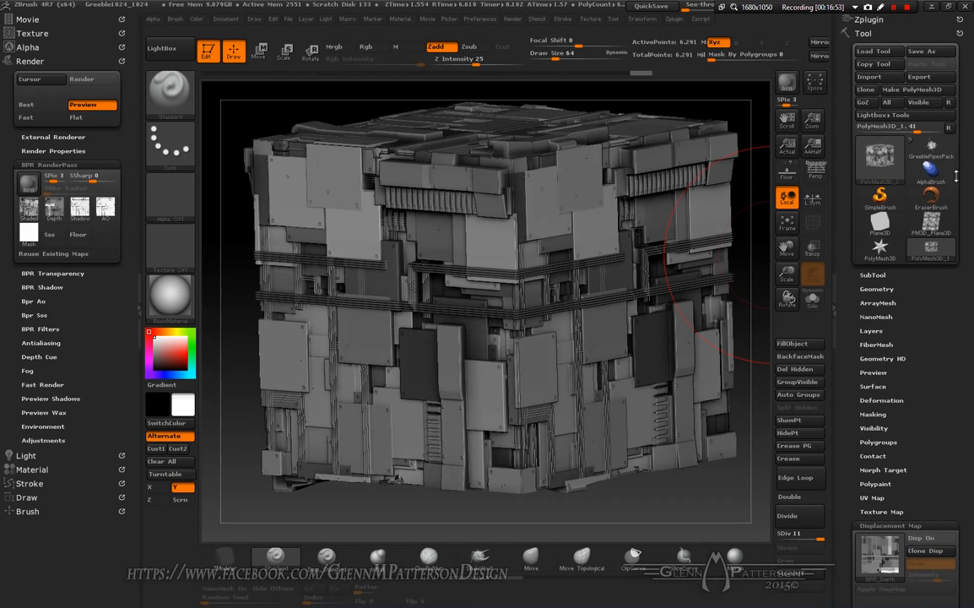
{"action": "left_click_drag", "start_coordinate": [959, 358], "coordinate": [962, 243]}
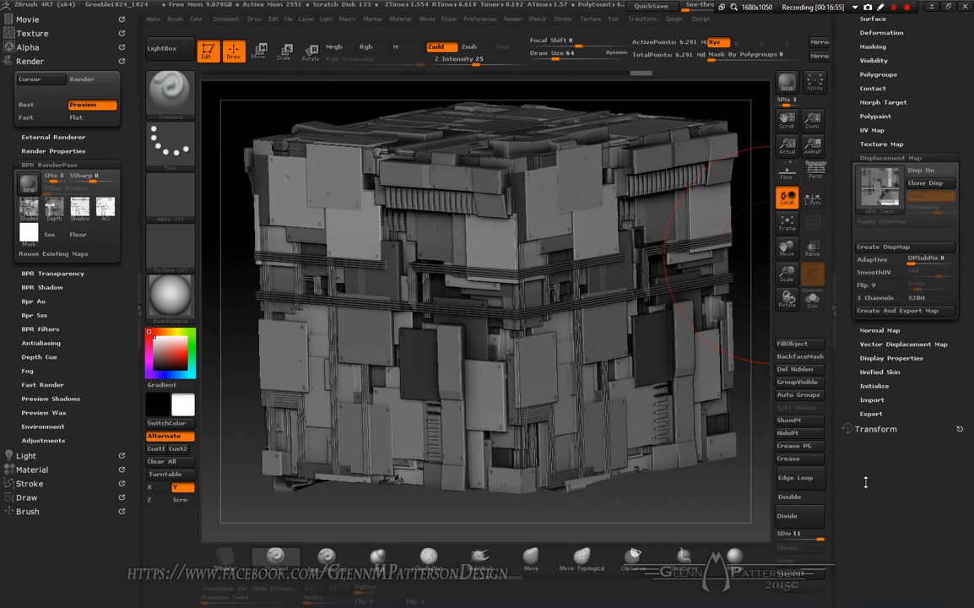
{"action": "left_click", "coordinate": [888, 428]}
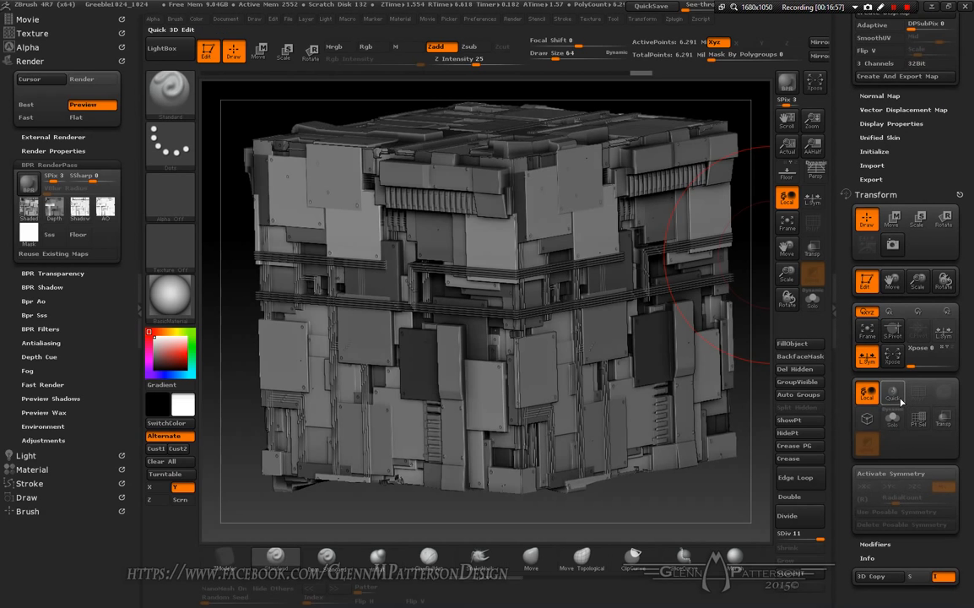
{"action": "left_click", "coordinate": [893, 395]}
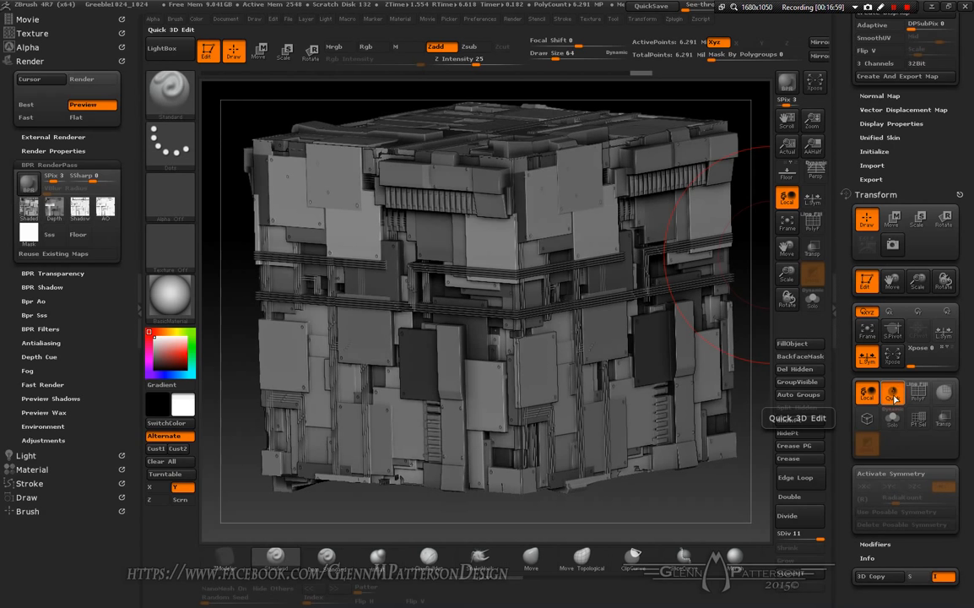
{"action": "mouse_move", "coordinate": [553, 376]}
{"action": "right_mouse_down"}
{"action": "mouse_move", "coordinate": [486, 371]}
{"action": "mouse_move", "coordinate": [540, 358]}
{"action": "mouse_move", "coordinate": [637, 363]}
{"action": "mouse_move", "coordinate": [539, 374]}
{"action": "right_mouse_up"}
{"action": "mouse_move", "coordinate": [570, 316]}
{"action": "right_mouse_down"}
{"action": "mouse_move", "coordinate": [507, 318]}
{"action": "mouse_move", "coordinate": [592, 317]}
{"action": "right_mouse_up"}
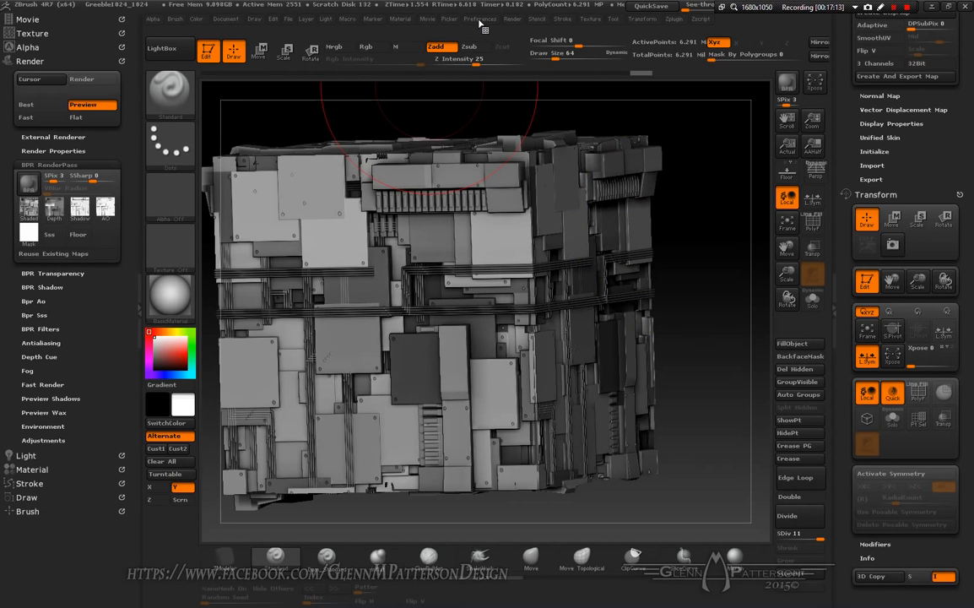
Step: Set KeyShot as the external renderer and send the cube to KeyShot with a BPR render
{"action": "left_click", "coordinate": [511, 20]}
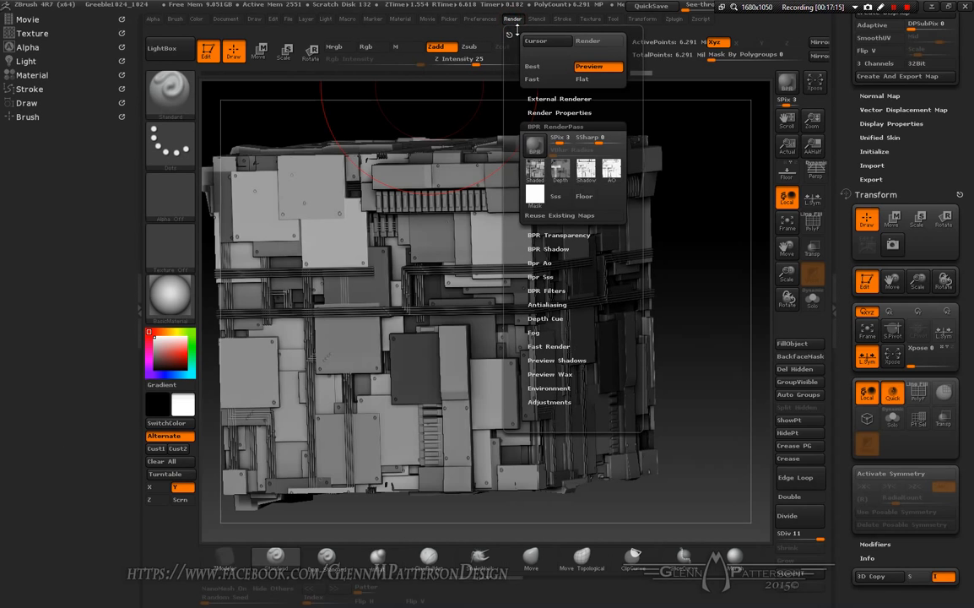
{"action": "left_click", "coordinate": [558, 98]}
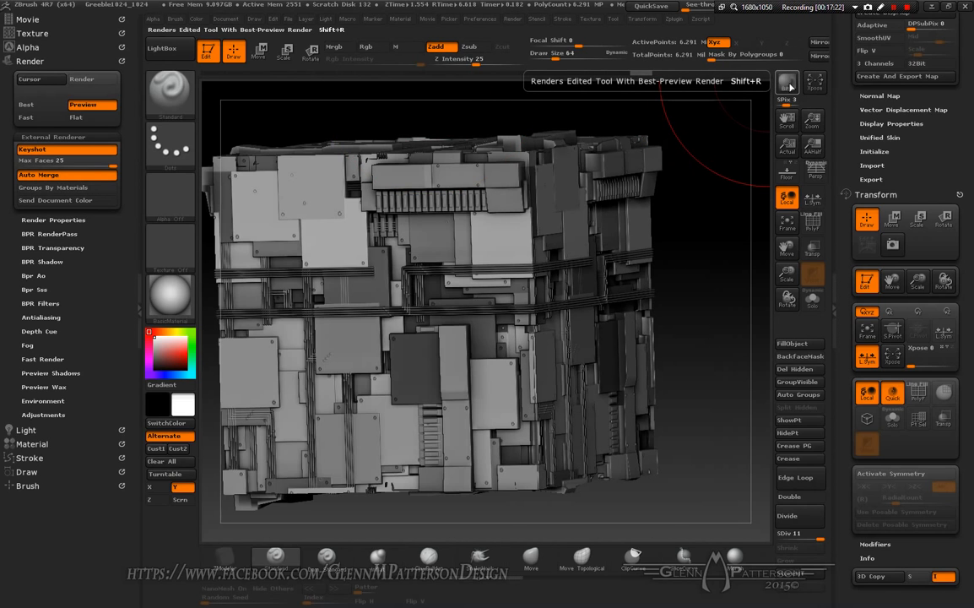
{"action": "left_click", "coordinate": [787, 82]}
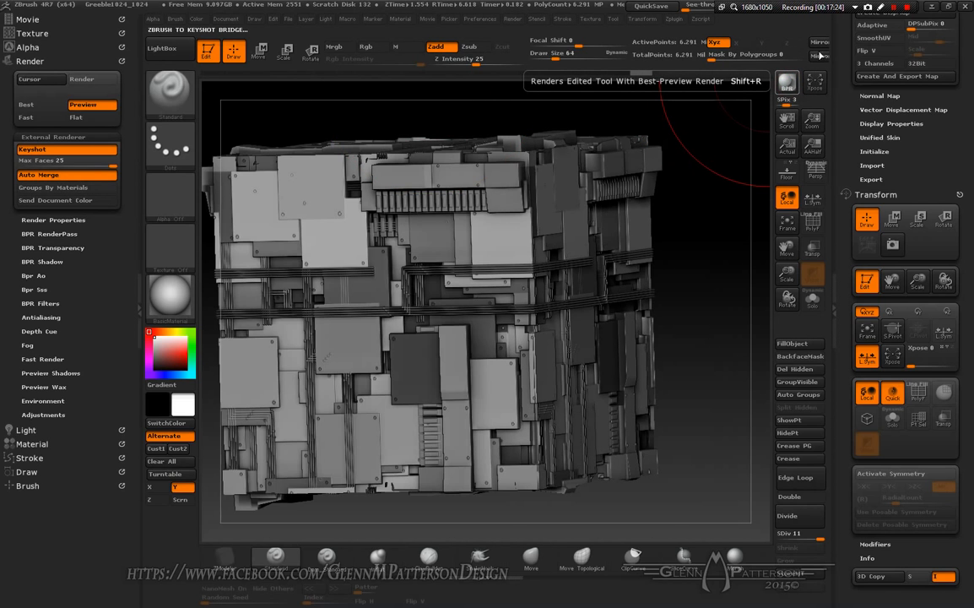
{"action": "left_click", "coordinate": [895, 9]}
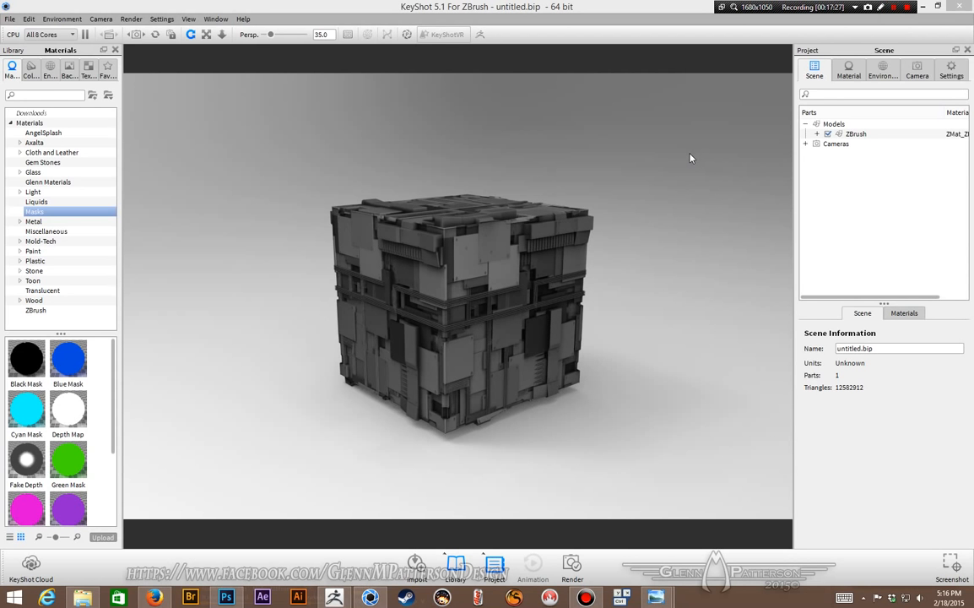
Step: Orbit and zoom around the cube in KeyShot to inspect the rendered greeble detail
{"action": "left_click", "coordinate": [690, 158]}
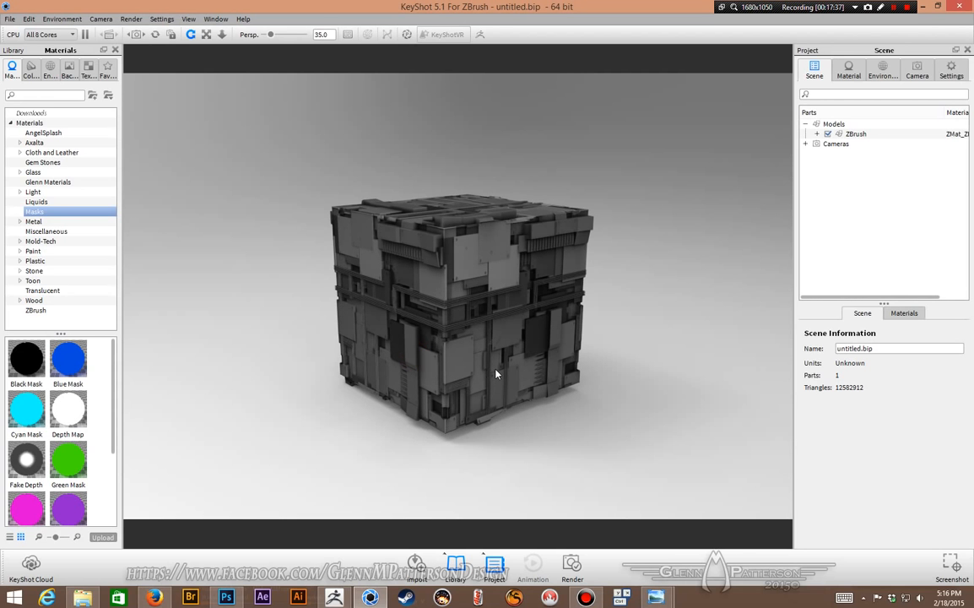
{"action": "left_click_drag", "start_coordinate": [496, 374], "coordinate": [777, 366]}
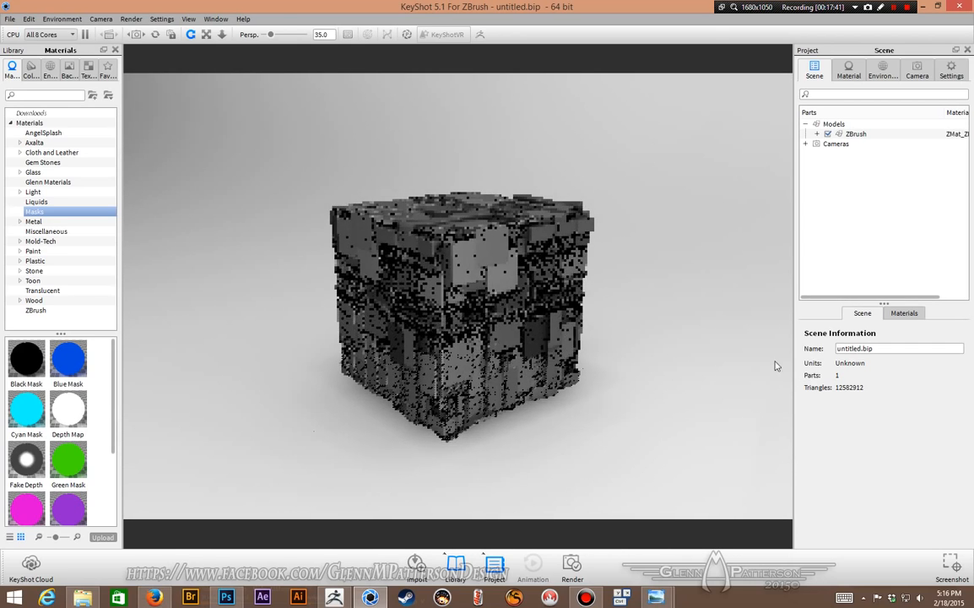
{"action": "scroll", "coordinate": [540, 306], "scroll_direction": "up", "scroll_amount": 5}
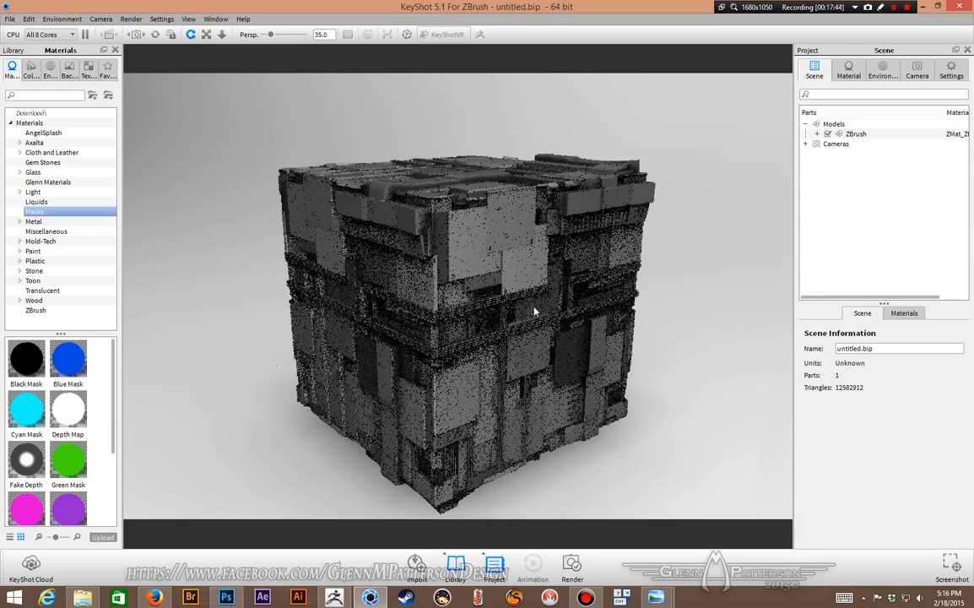
{"action": "scroll", "coordinate": [534, 312], "scroll_direction": "up", "scroll_amount": 4}
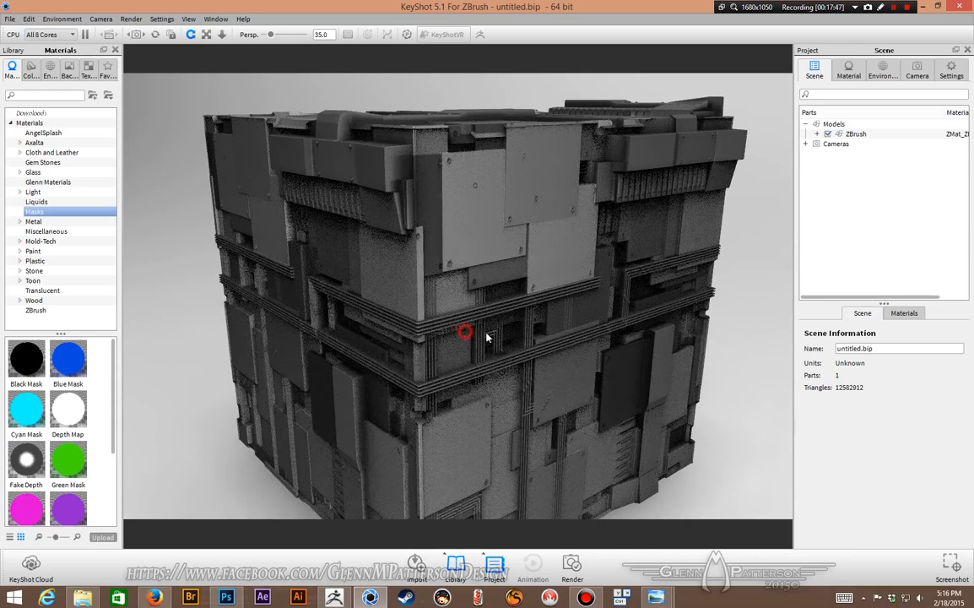
{"action": "left_click_drag", "start_coordinate": [487, 337], "coordinate": [596, 333]}
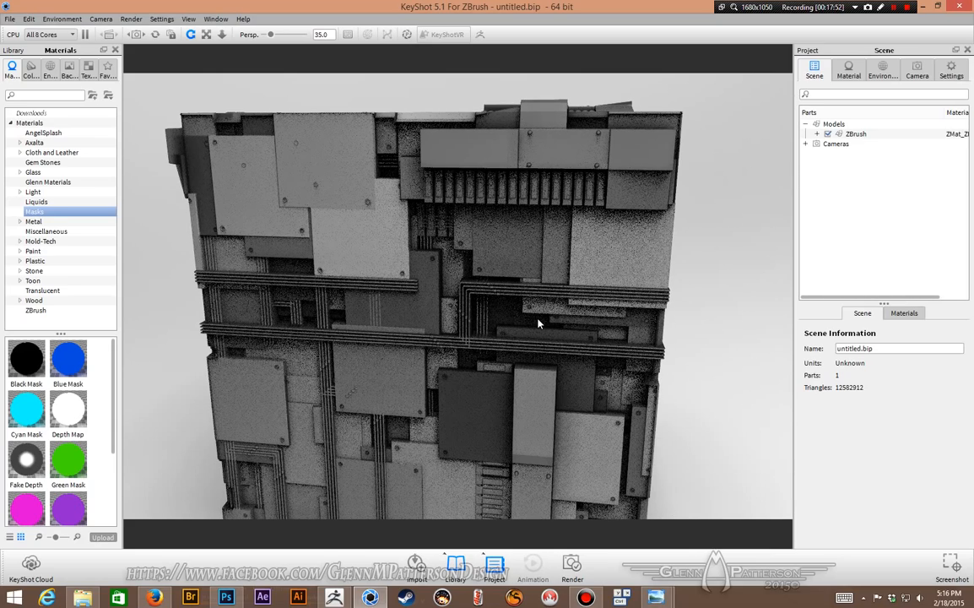
{"action": "left_click_drag", "start_coordinate": [538, 324], "coordinate": [662, 328]}
{"action": "scroll", "coordinate": [582, 326], "scroll_direction": "down", "scroll_amount": 5}
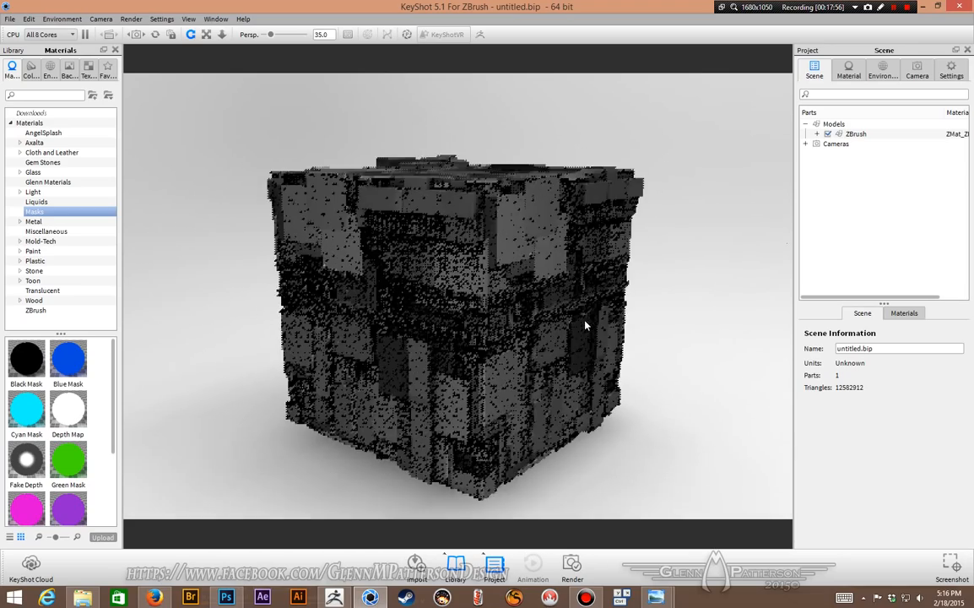
{"action": "left_click_drag", "start_coordinate": [582, 326], "coordinate": [196, 351]}
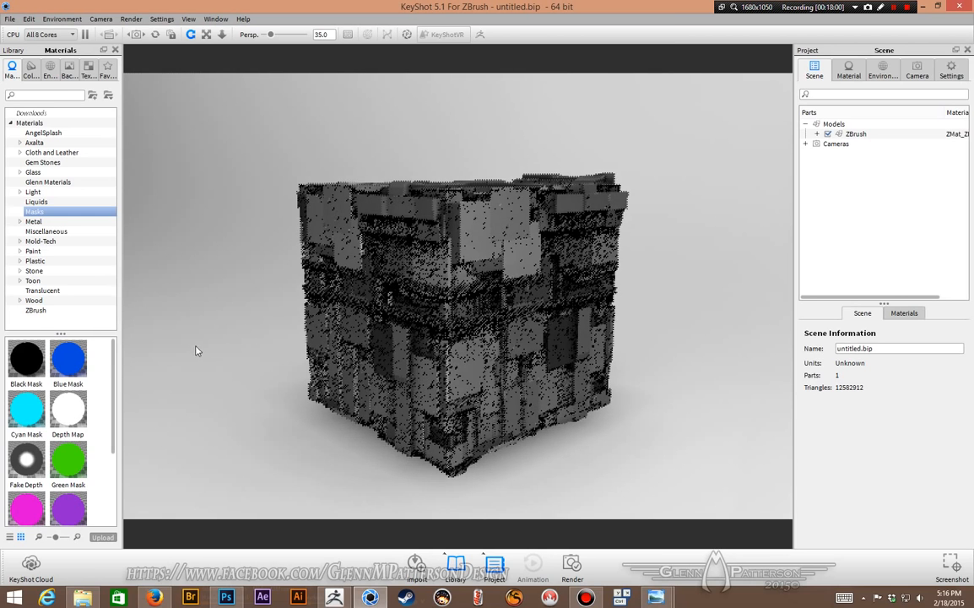
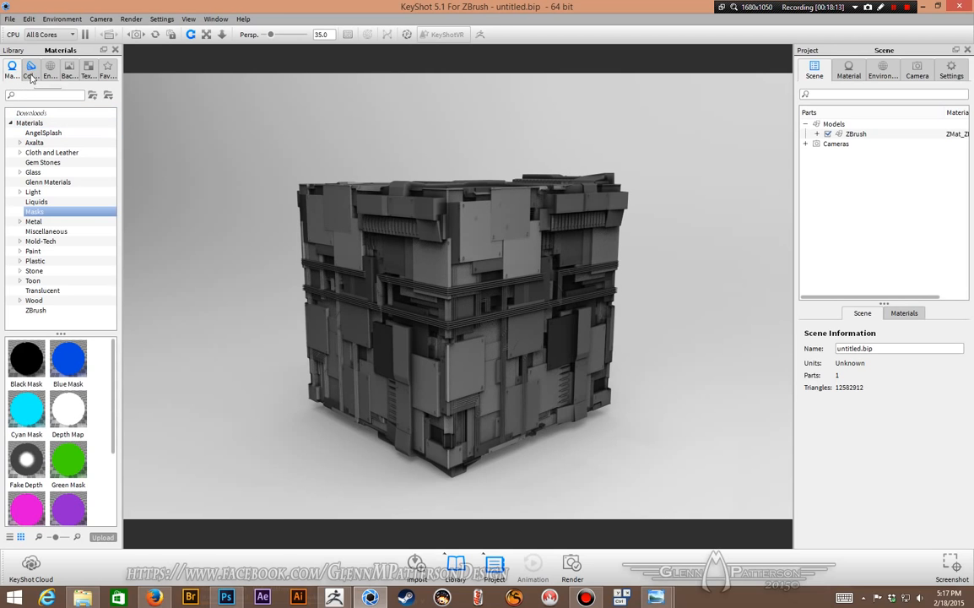
Step: Apply the Indoor Factory environment from the Downloads environments to the scene
{"action": "left_click", "coordinate": [50, 71]}
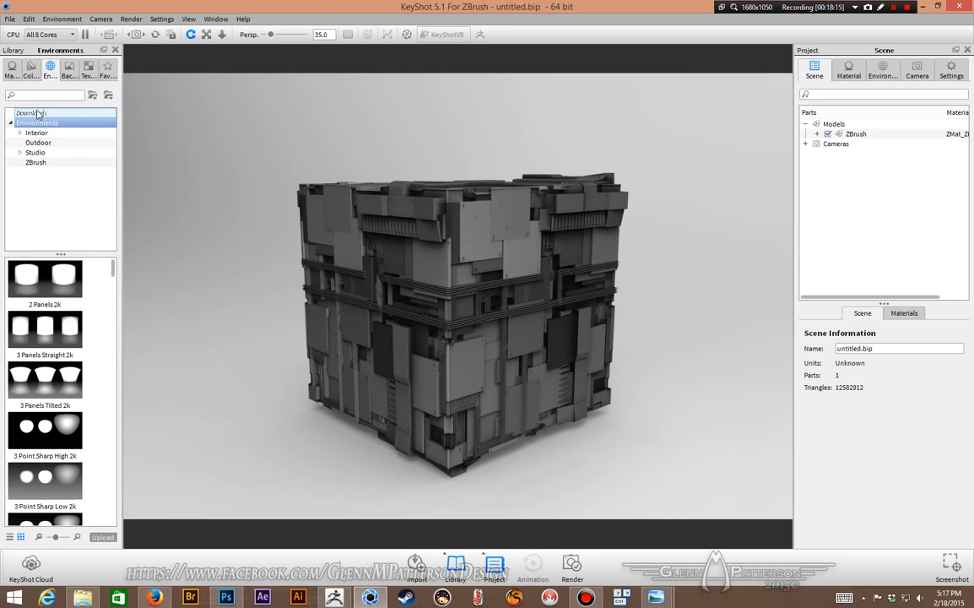
{"action": "left_click", "coordinate": [32, 113]}
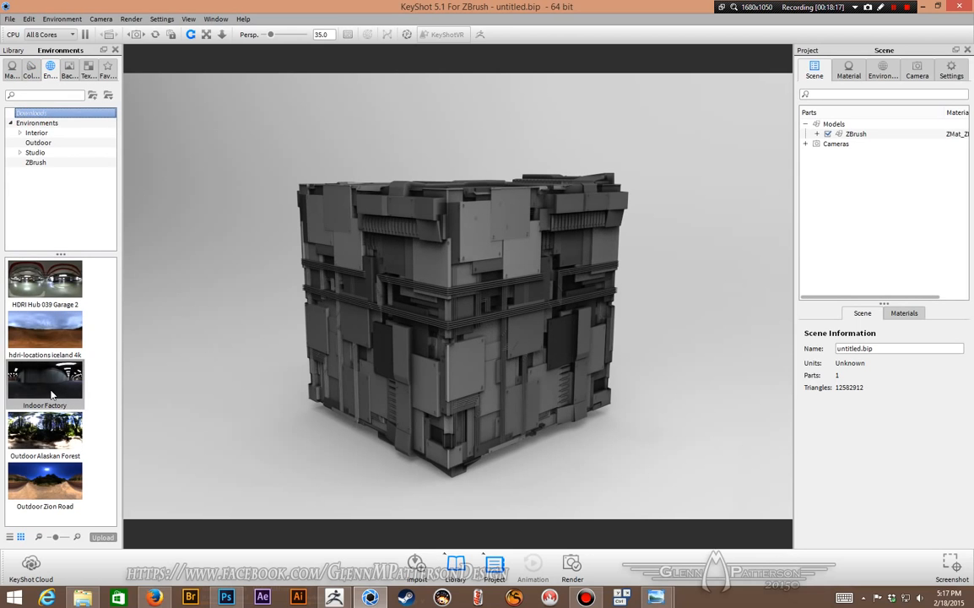
{"action": "left_click_drag", "start_coordinate": [53, 388], "coordinate": [189, 291]}
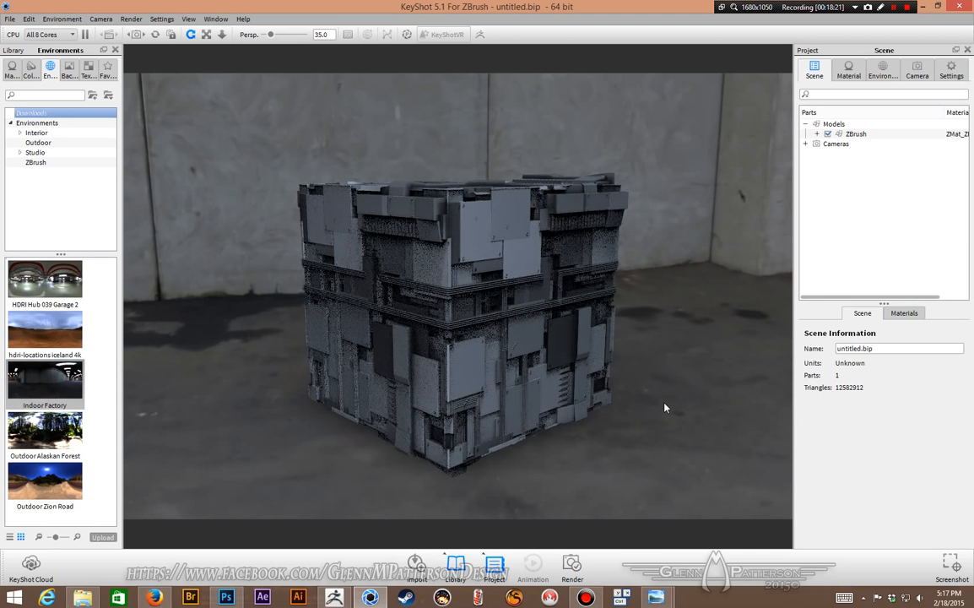
Step: Open the cube's material and enable its bump texture slot
{"action": "left_click_drag", "start_coordinate": [682, 453], "coordinate": [160, 448]}
{"action": "left_click_drag", "start_coordinate": [442, 448], "coordinate": [349, 462]}
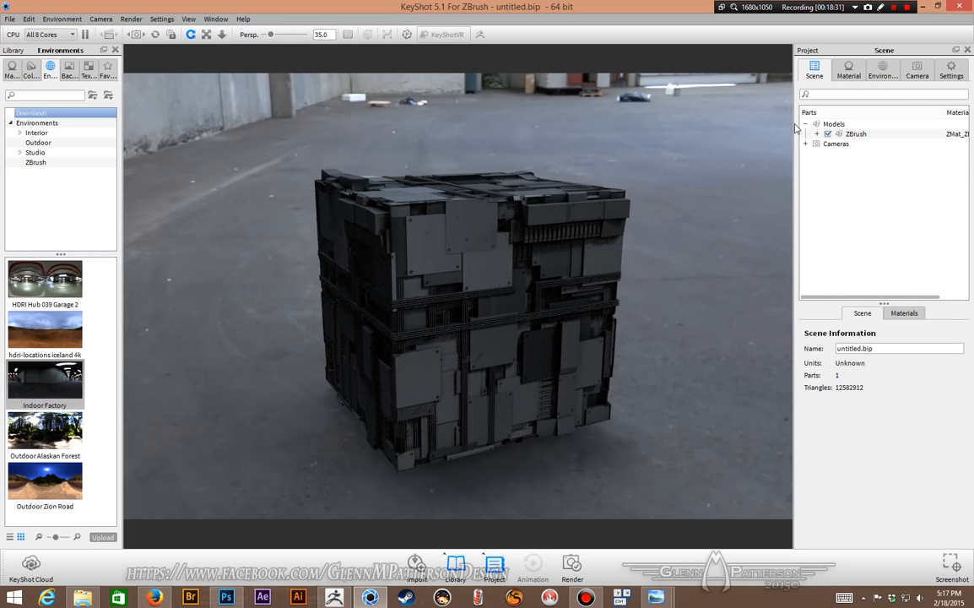
{"action": "left_click", "coordinate": [580, 258]}
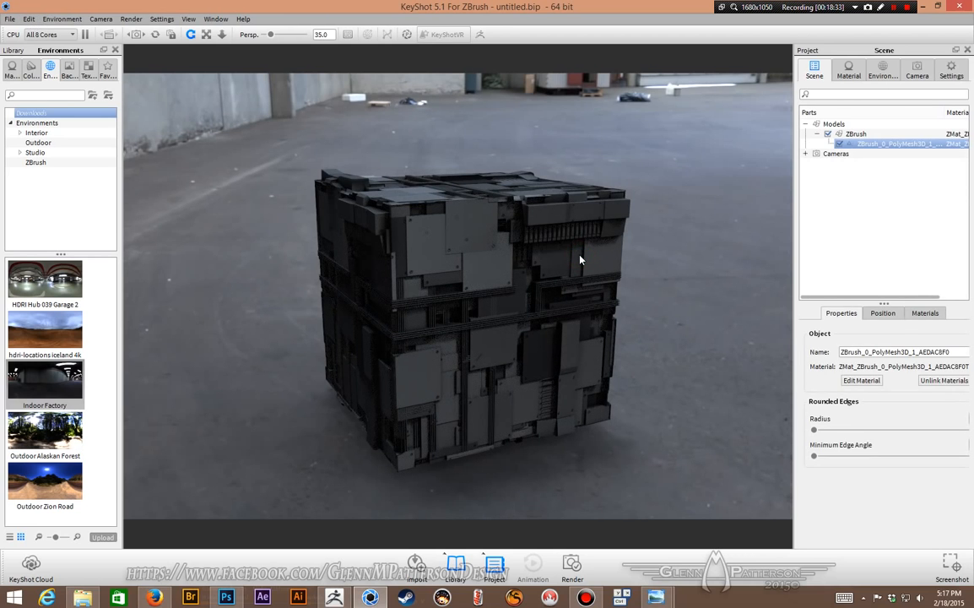
{"action": "double_click", "coordinate": [581, 259]}
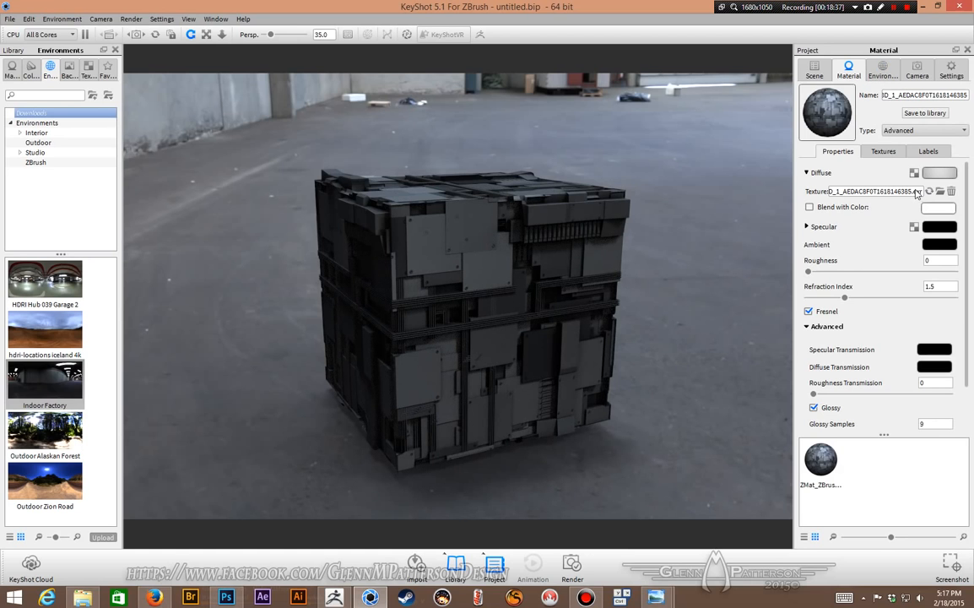
{"action": "left_click", "coordinate": [883, 151]}
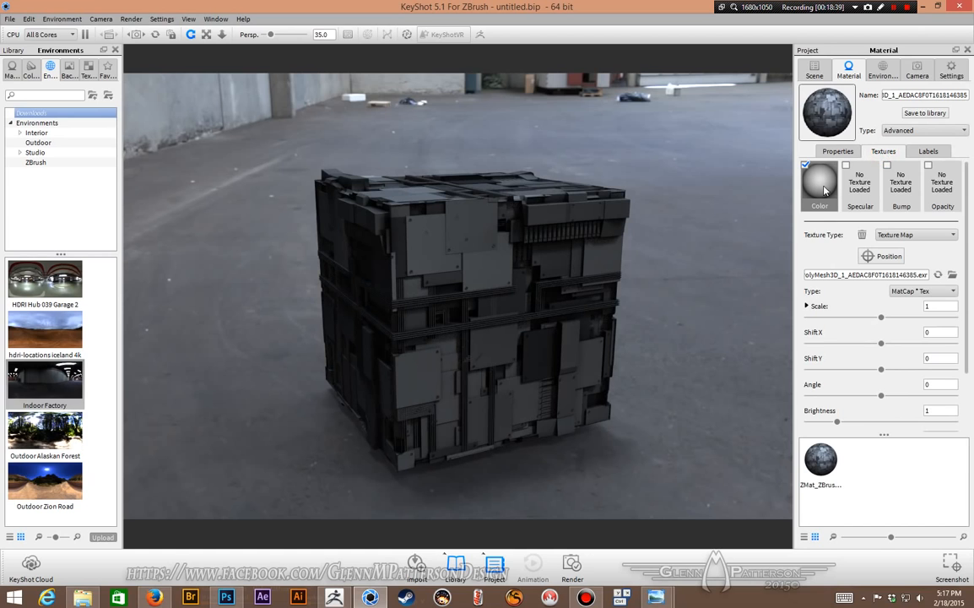
{"action": "left_click", "coordinate": [900, 182]}
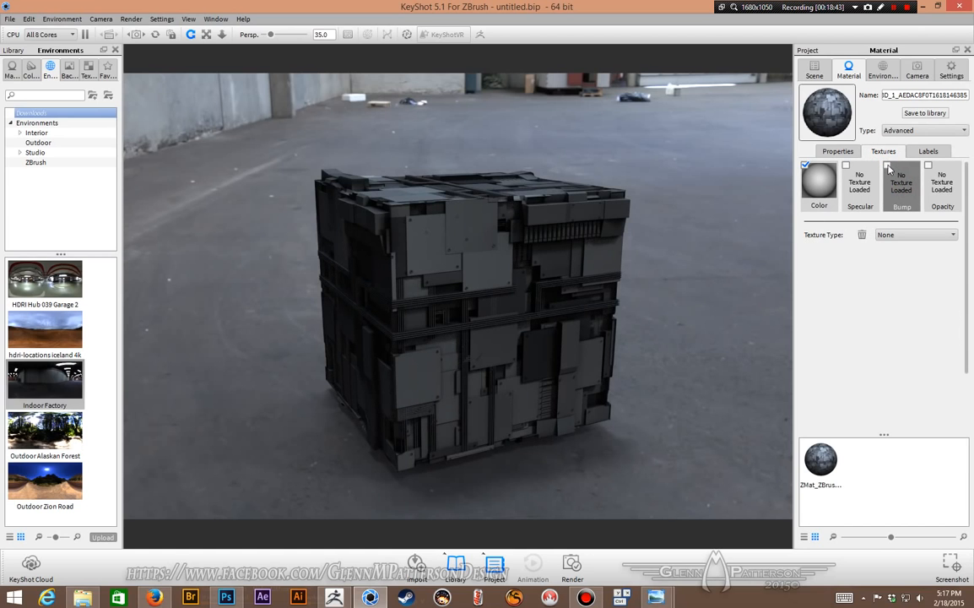
{"action": "left_click", "coordinate": [887, 165]}
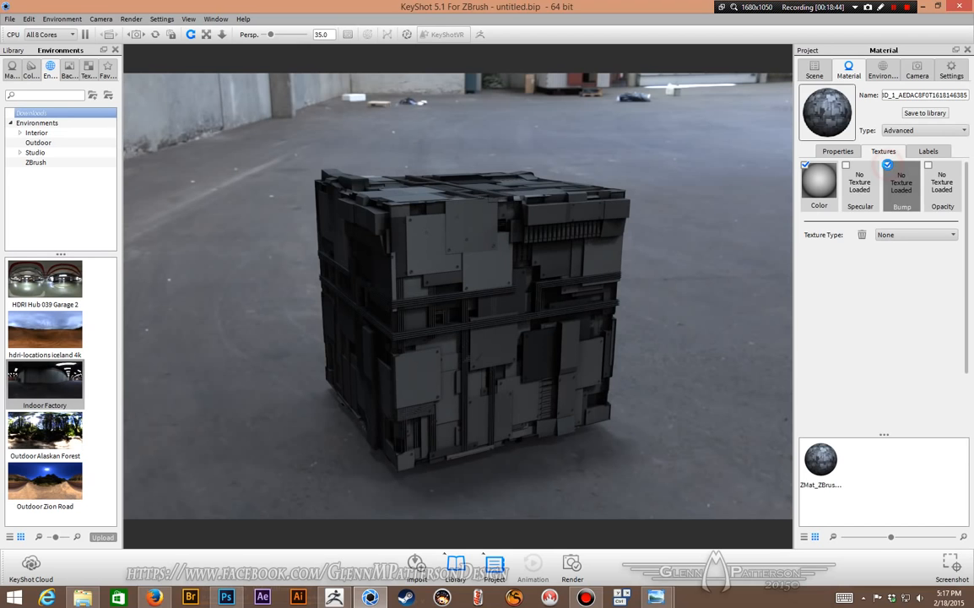
Step: Load BPR_Depth.tif from the DEMO TILABLE GREEBLE folder as the bump texture
{"action": "double_click", "coordinate": [903, 186]}
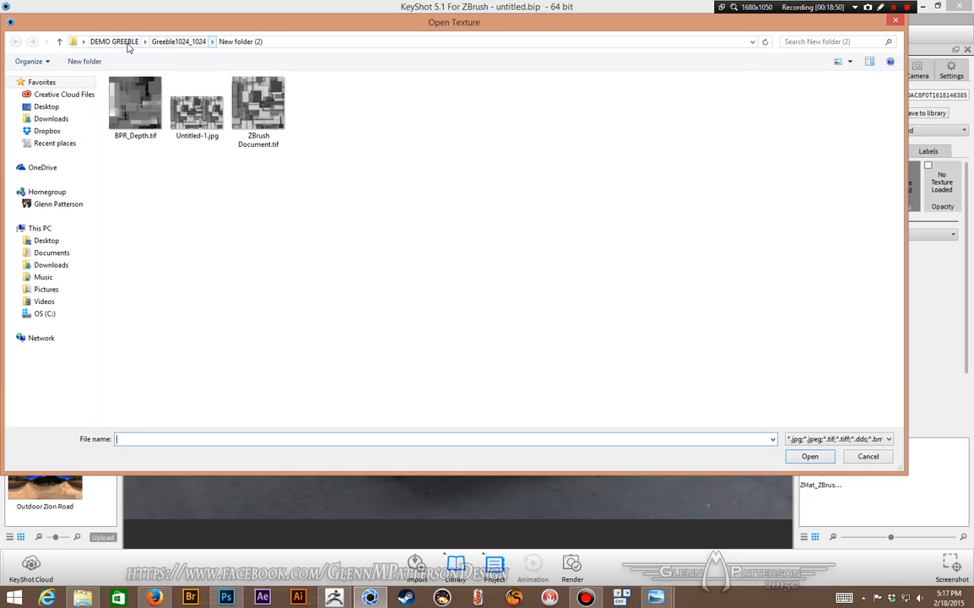
{"action": "left_click", "coordinate": [83, 41]}
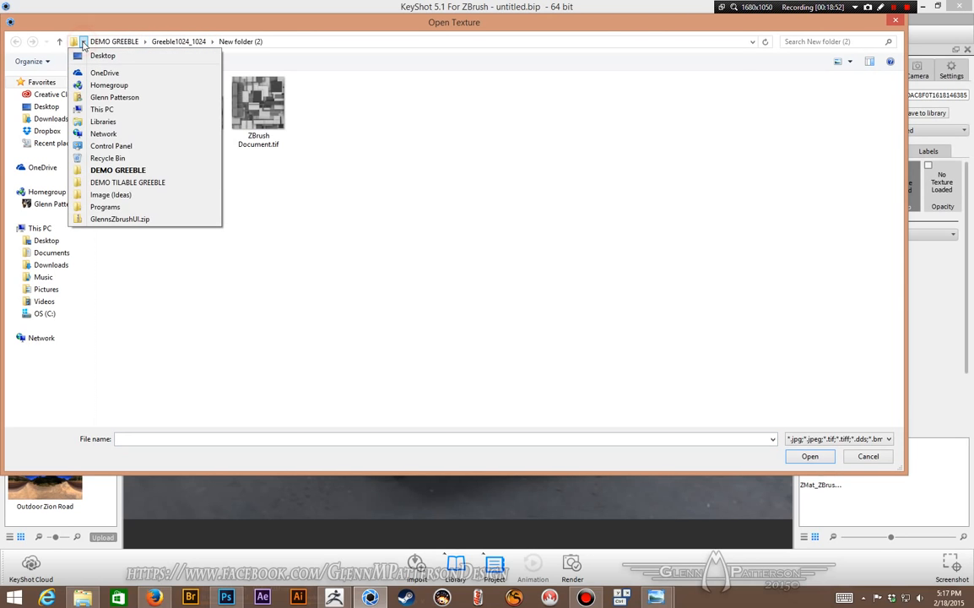
{"action": "left_click", "coordinate": [118, 182]}
{"action": "left_click", "coordinate": [131, 108]}
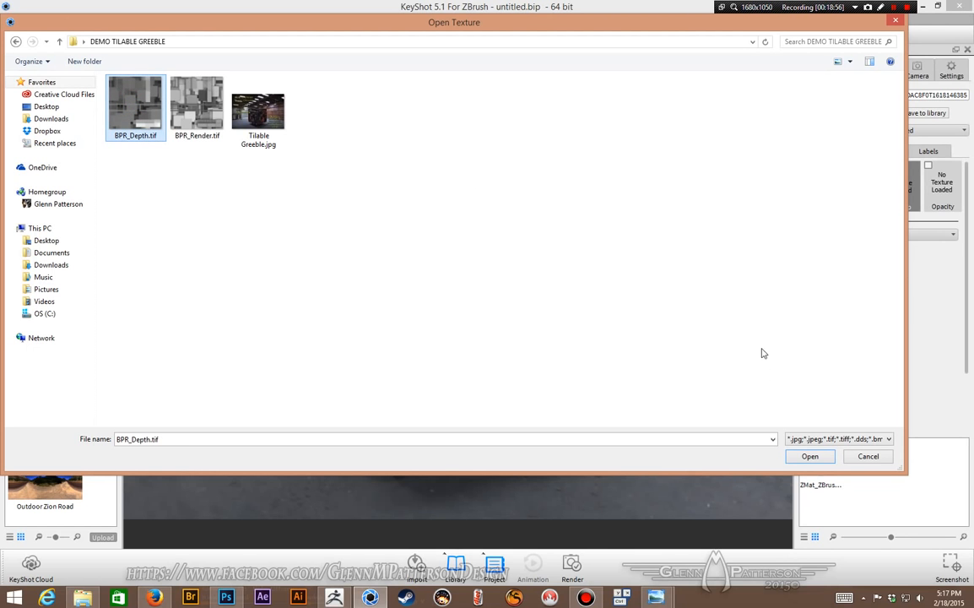
{"action": "left_click", "coordinate": [817, 459]}
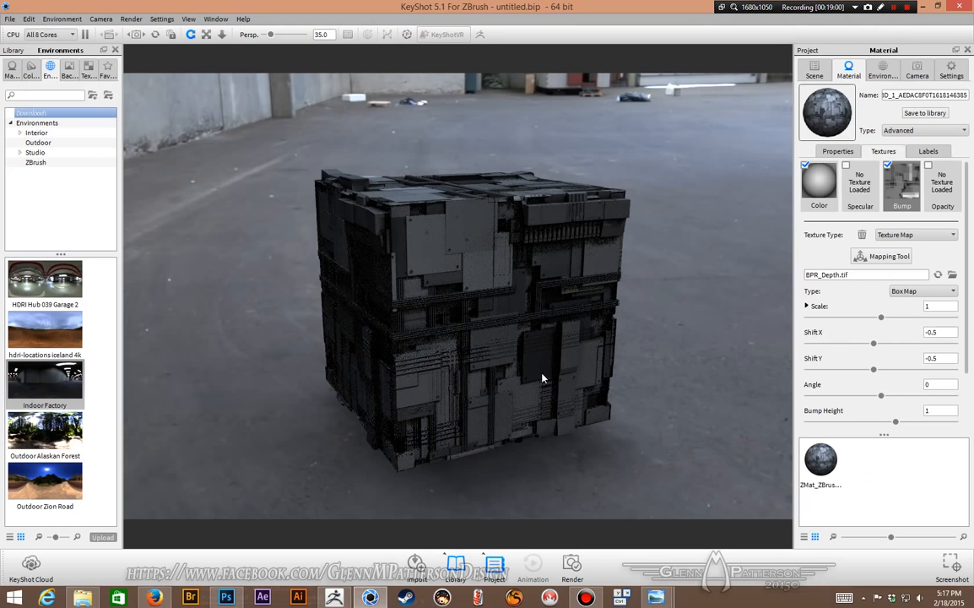
Step: Set the bump texture's mapping type to UV Coordinates and its bump height to 20
{"action": "left_click", "coordinate": [913, 292]}
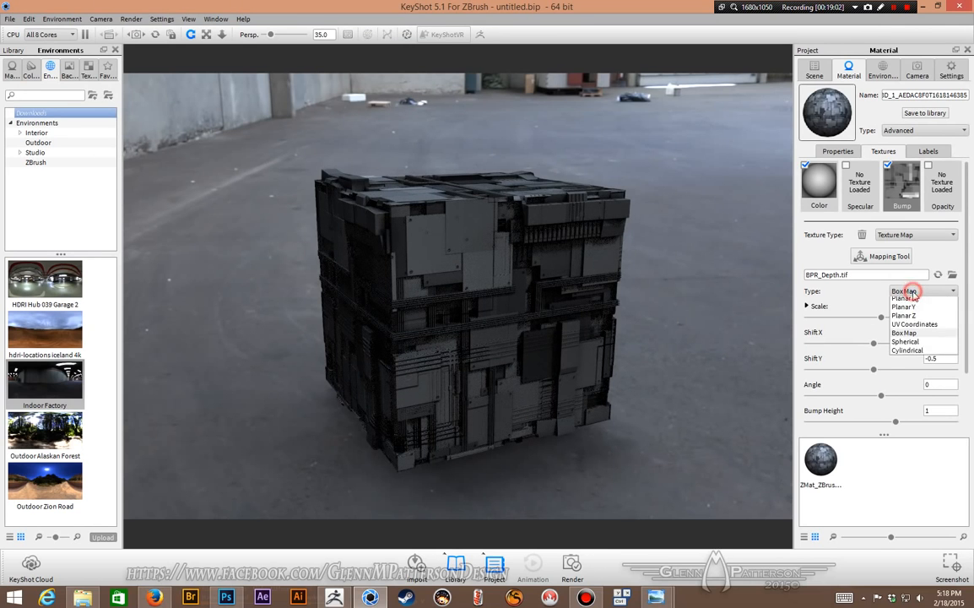
{"action": "left_click", "coordinate": [911, 329]}
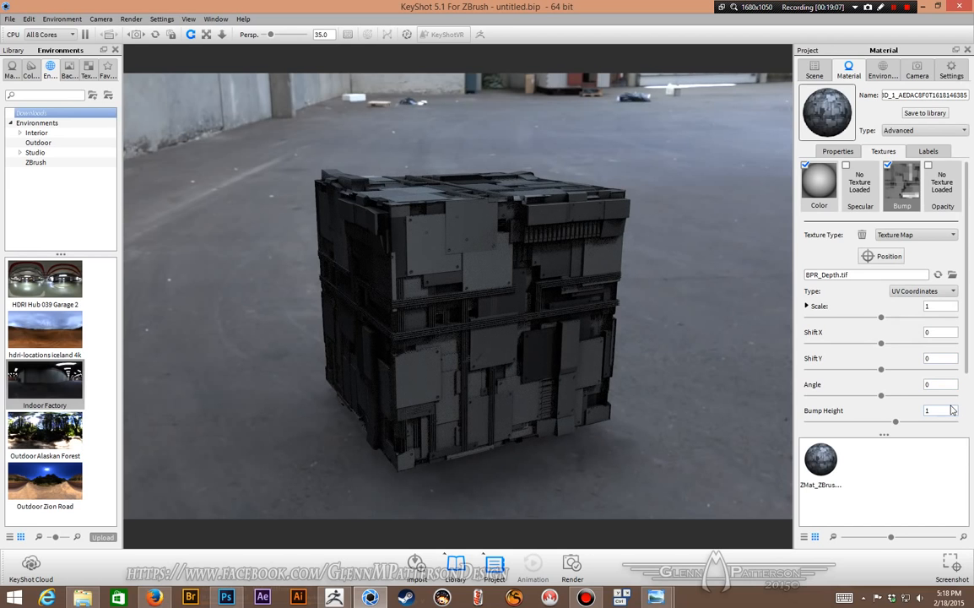
{"action": "double_click", "coordinate": [937, 410]}
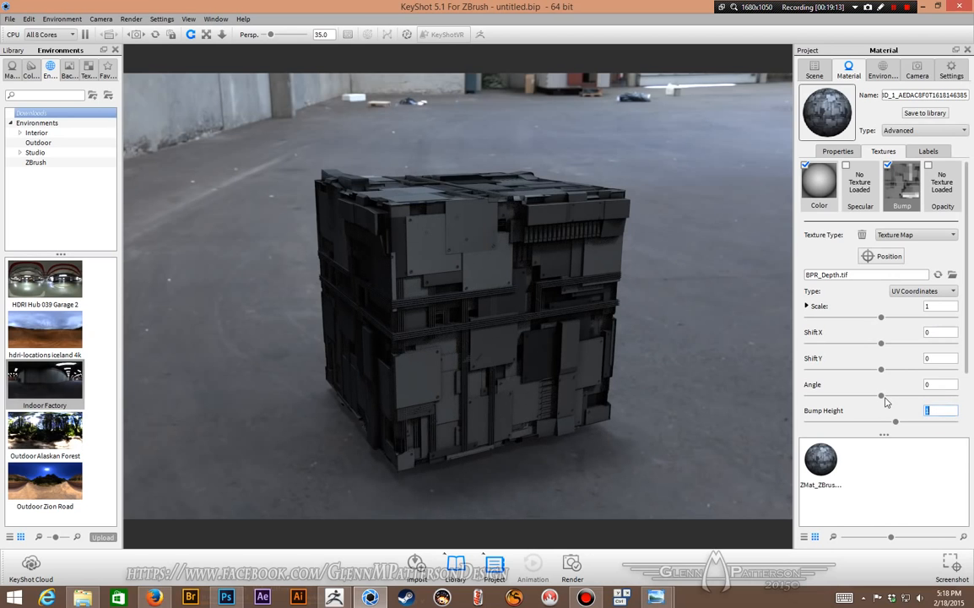
{"action": "left_click", "coordinate": [864, 412]}
{"action": "double_click", "coordinate": [935, 412]}
{"action": "type", "text": "15"}
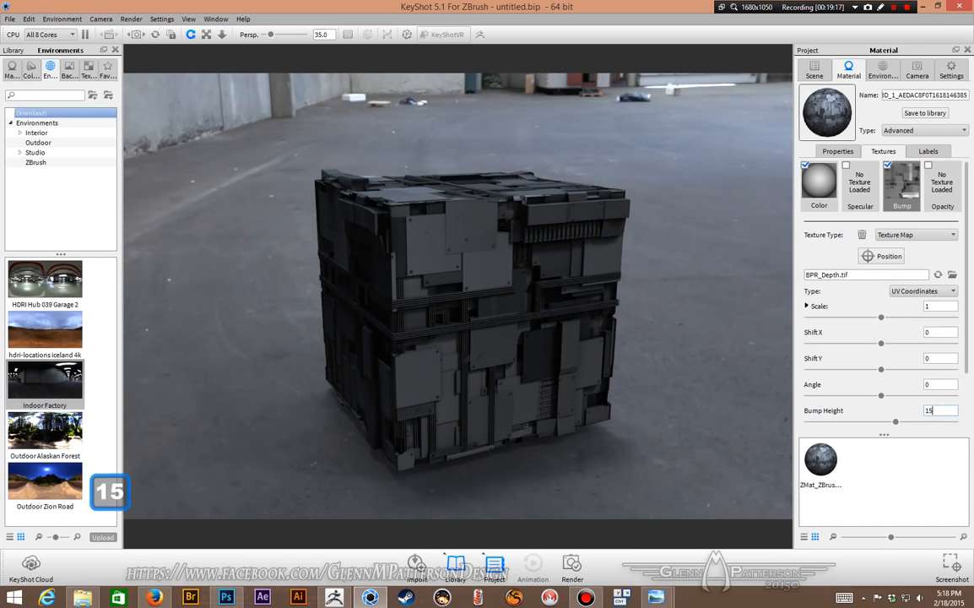
{"action": "key", "text": "BackSpace"}
{"action": "key", "text": "BackSpace"}
{"action": "type", "text": "20"}
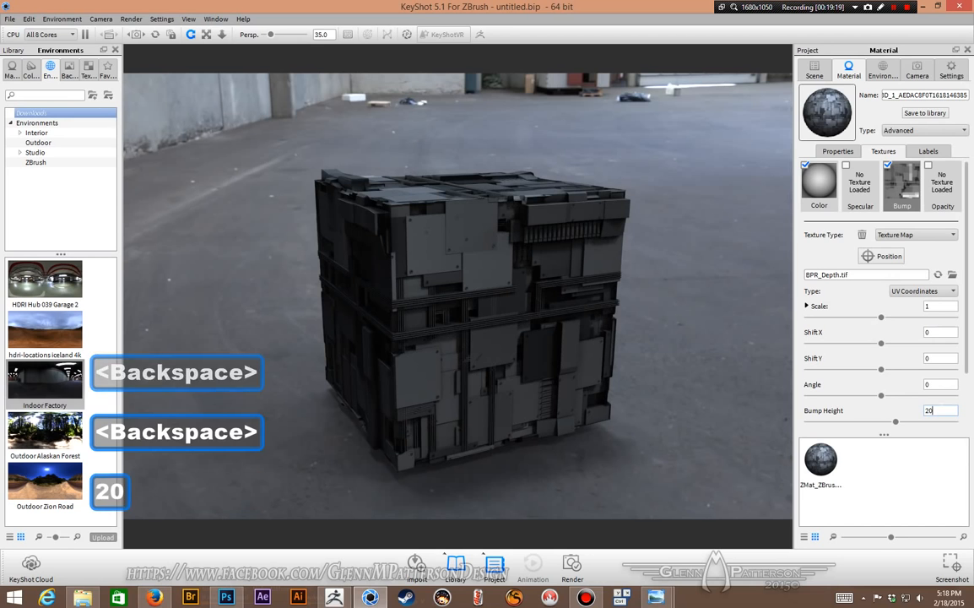
{"action": "key", "text": "Return"}
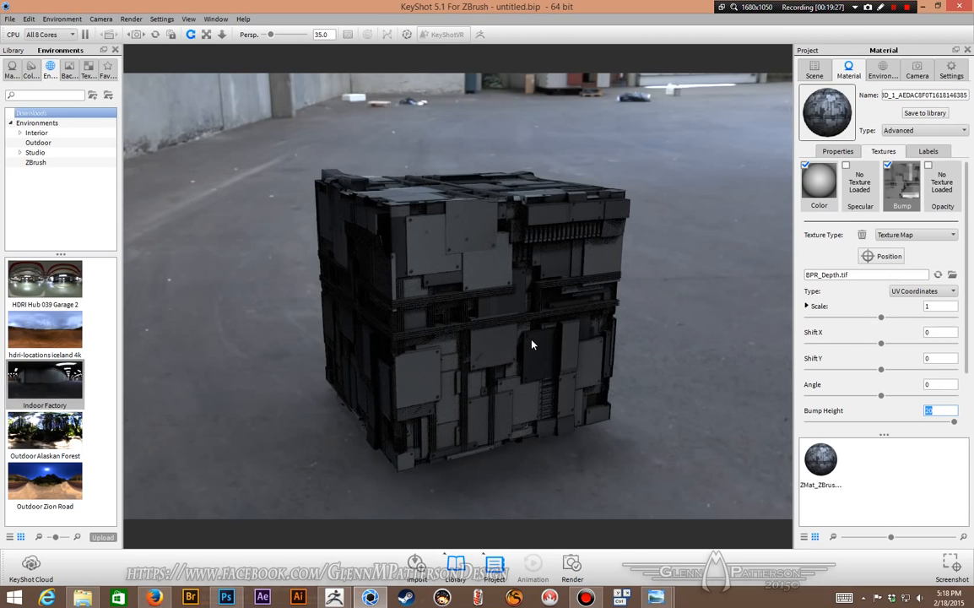
Step: Add a sphere geometry to the scene
{"action": "left_click", "coordinate": [61, 19]}
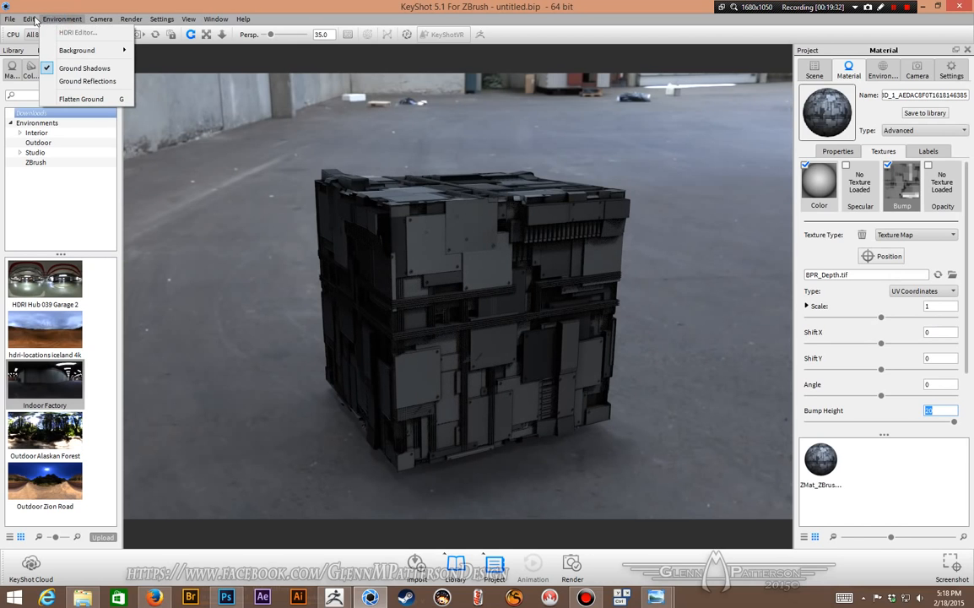
{"action": "mouse_move", "coordinate": [30, 18]}
{"action": "mouse_move", "coordinate": [49, 53]}
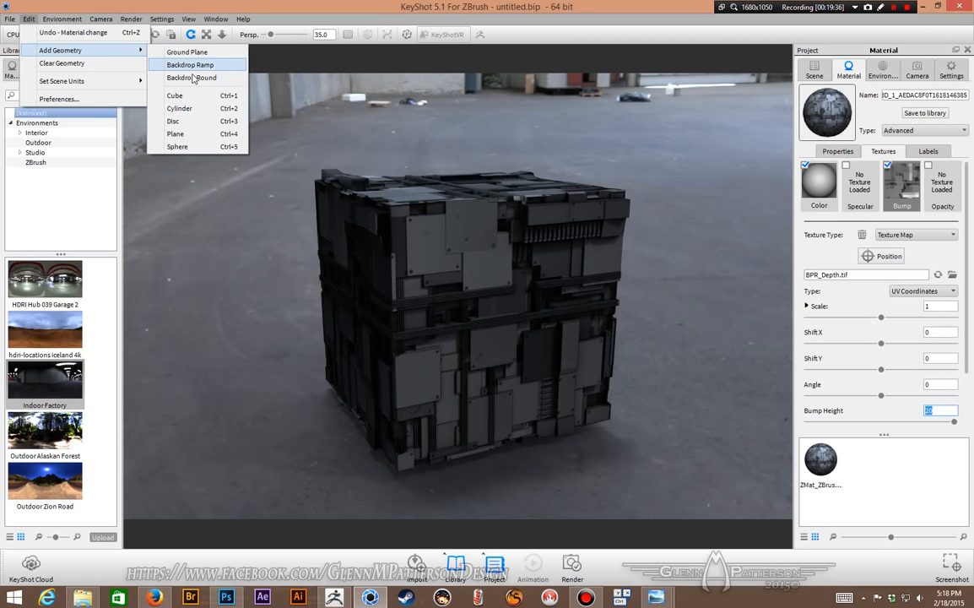
{"action": "left_click", "coordinate": [178, 147]}
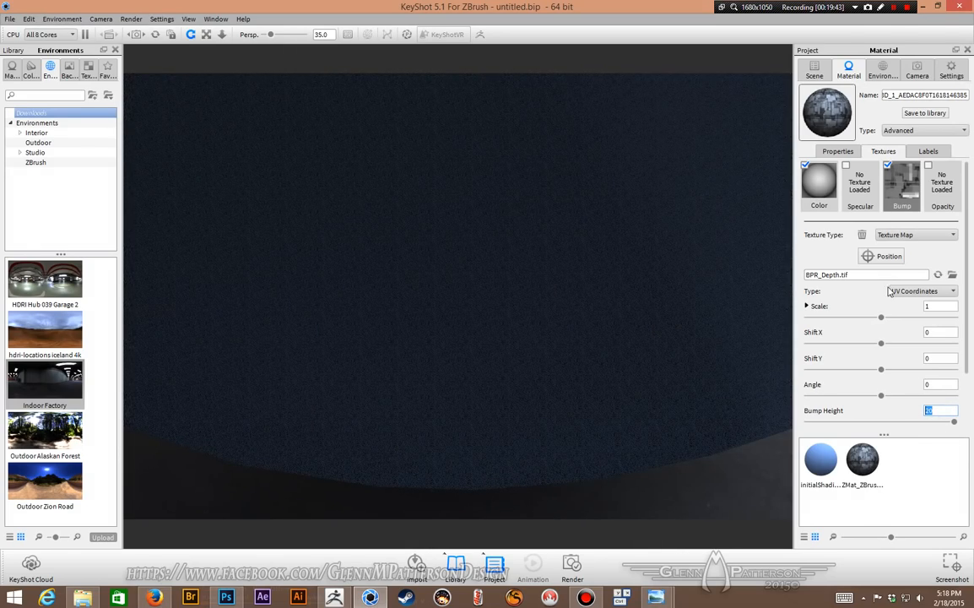
Step: Select the sphere part, scale it to 0.1347 and snap it to the ground
{"action": "left_click", "coordinate": [815, 70]}
{"action": "left_click", "coordinate": [856, 152]}
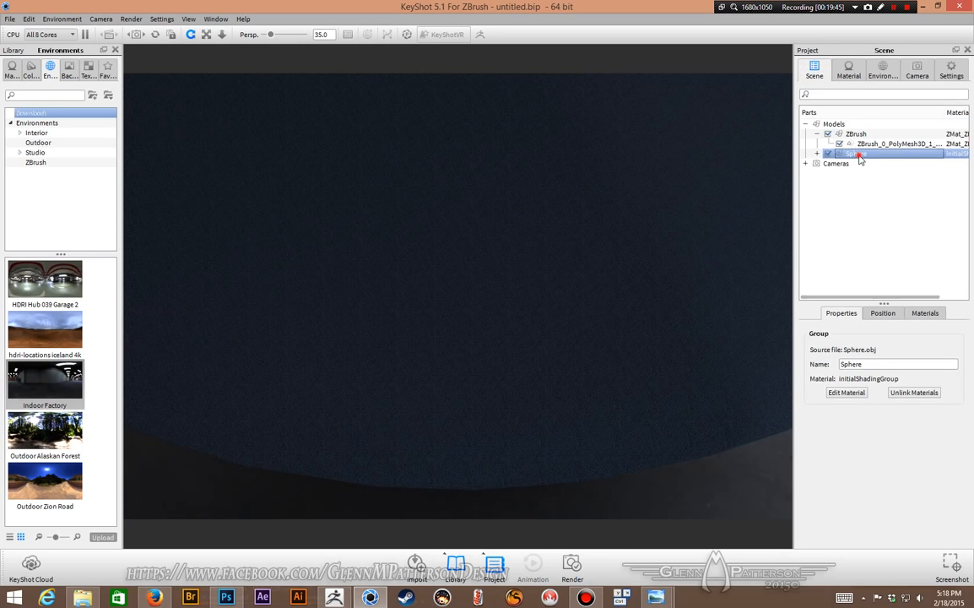
{"action": "left_click", "coordinate": [817, 153]}
{"action": "left_click", "coordinate": [871, 164]}
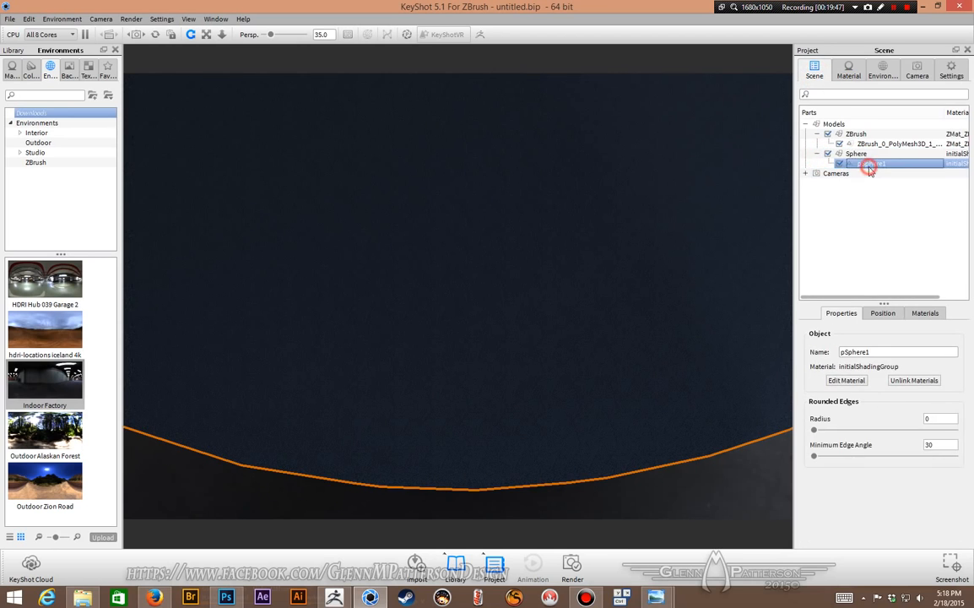
{"action": "left_click", "coordinate": [882, 313]}
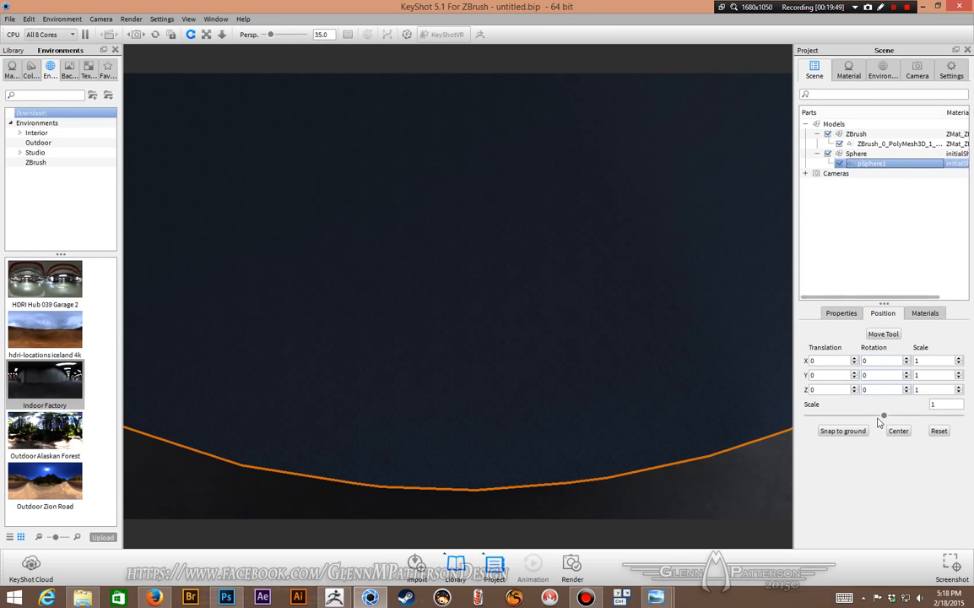
{"action": "left_click_drag", "start_coordinate": [884, 416], "coordinate": [821, 425]}
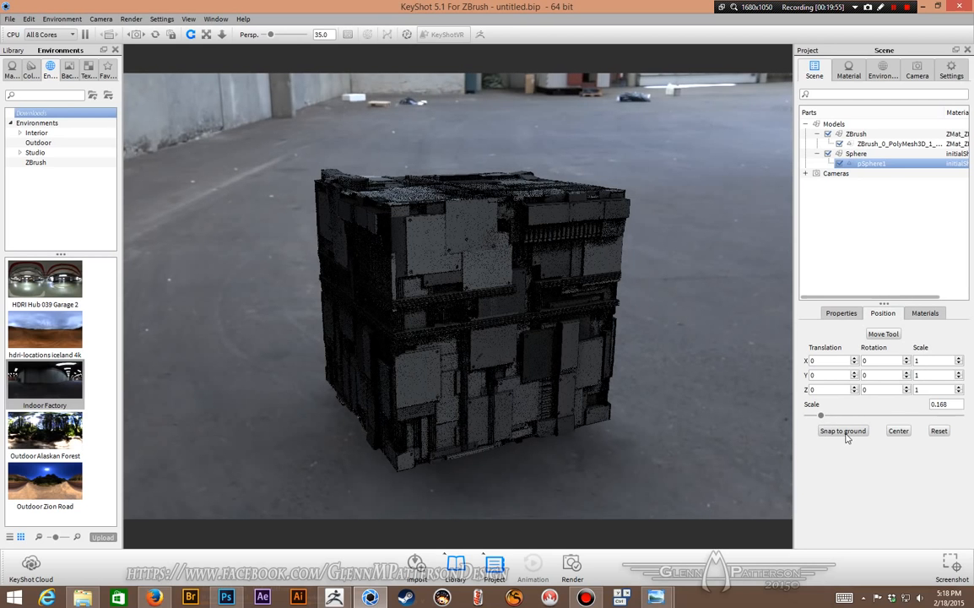
{"action": "left_click", "coordinate": [845, 434]}
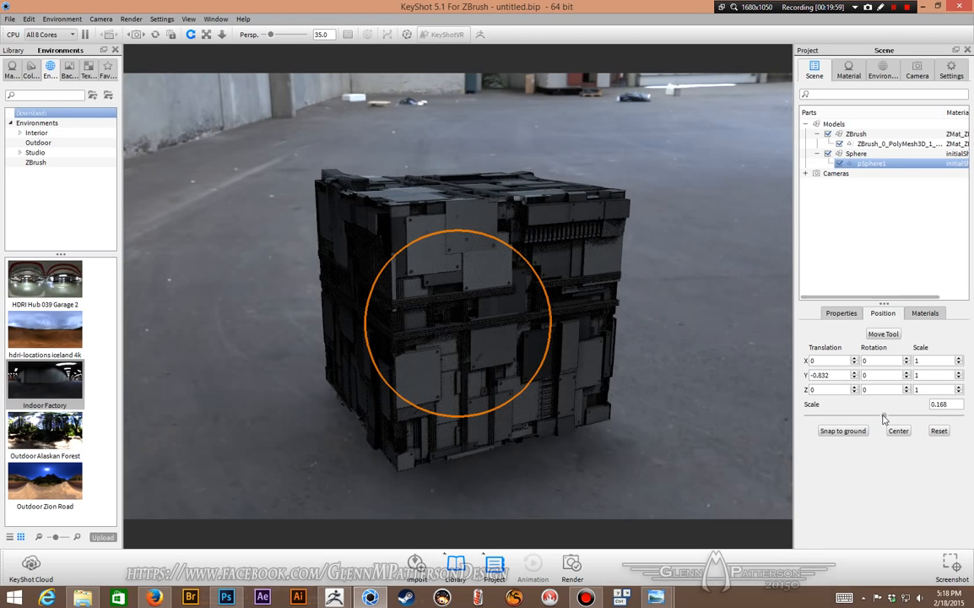
{"action": "left_click_drag", "start_coordinate": [883, 420], "coordinate": [870, 422]}
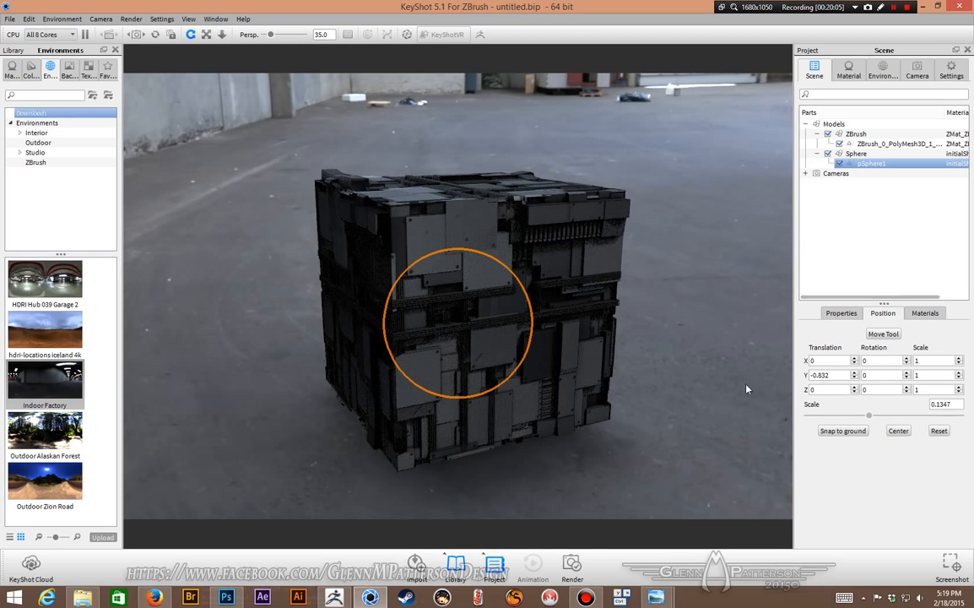
Step: Change the sphere's material type to Area Light Diffuse
{"action": "left_click_drag", "start_coordinate": [637, 425], "coordinate": [743, 414]}
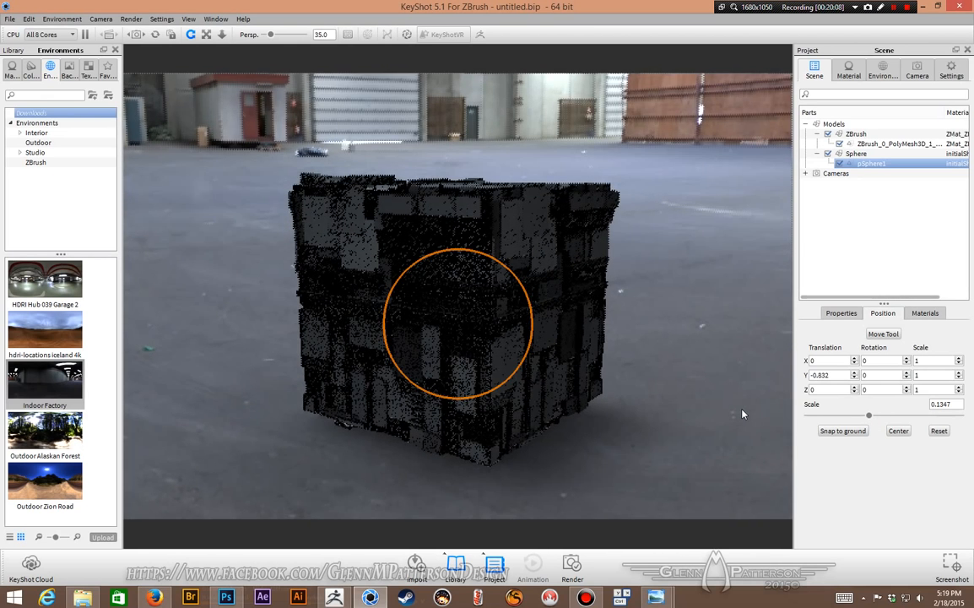
{"action": "left_click_drag", "start_coordinate": [642, 417], "coordinate": [616, 411]}
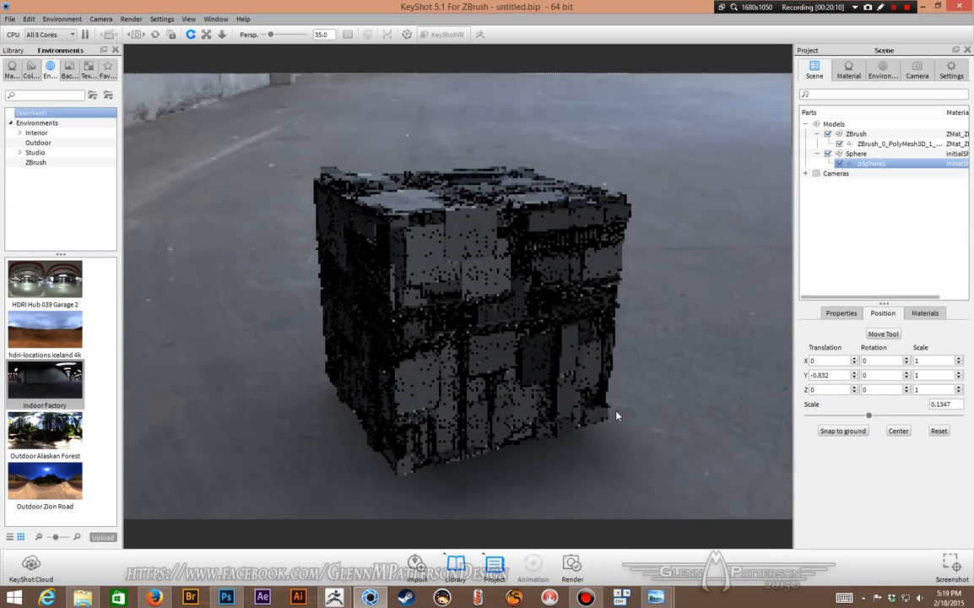
{"action": "double_click", "coordinate": [876, 166]}
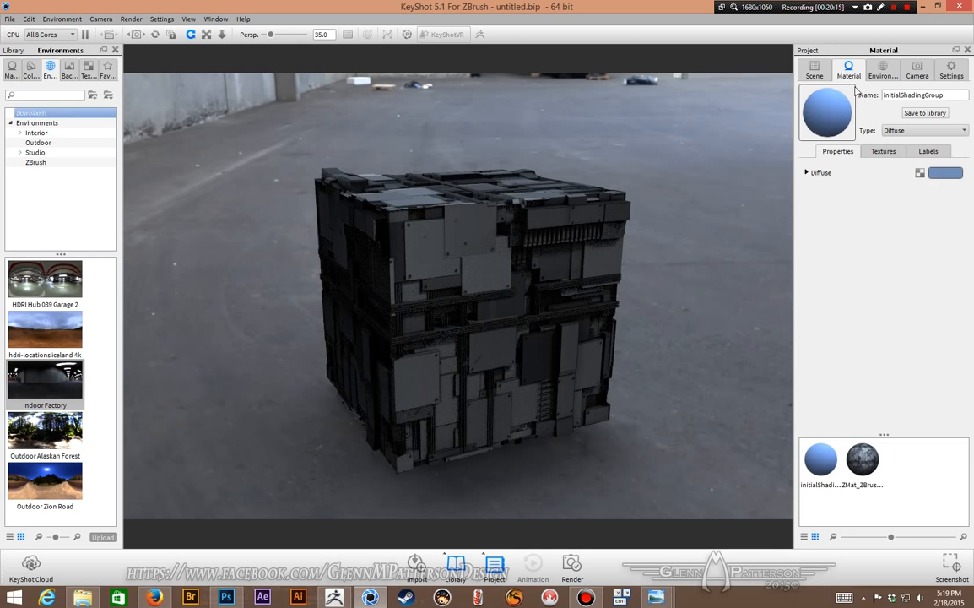
{"action": "left_click", "coordinate": [815, 74]}
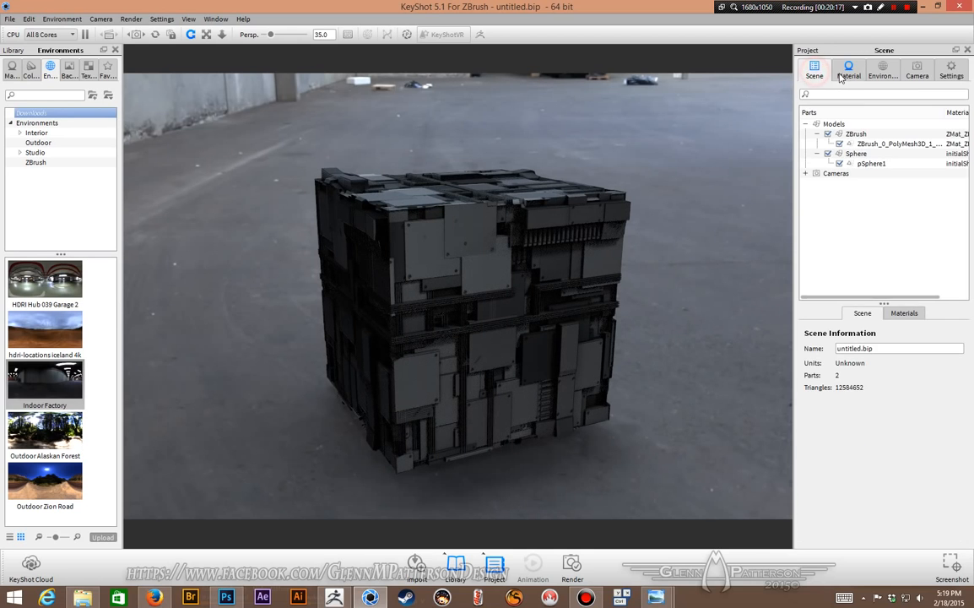
{"action": "left_click", "coordinate": [848, 71]}
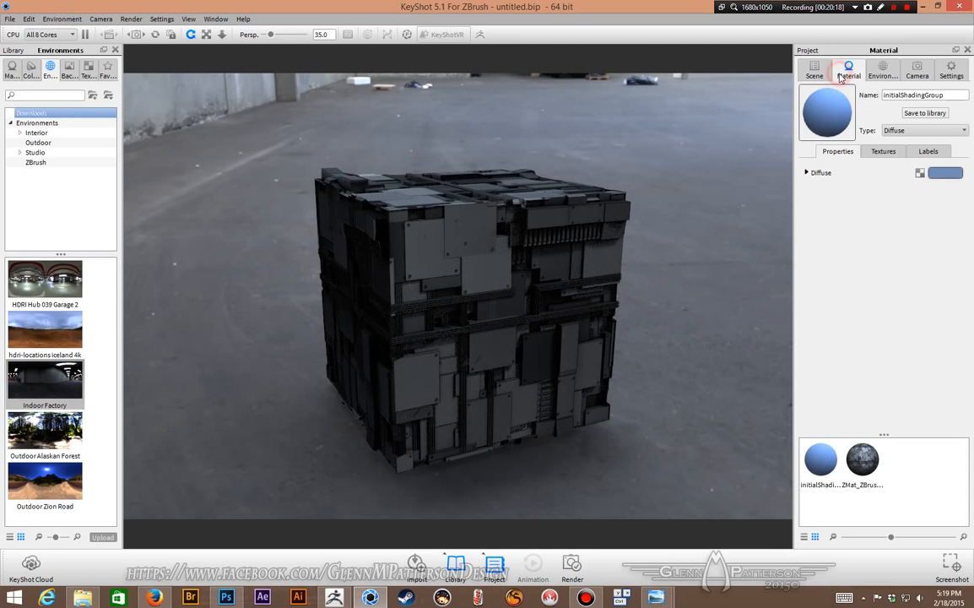
{"action": "left_click", "coordinate": [927, 132]}
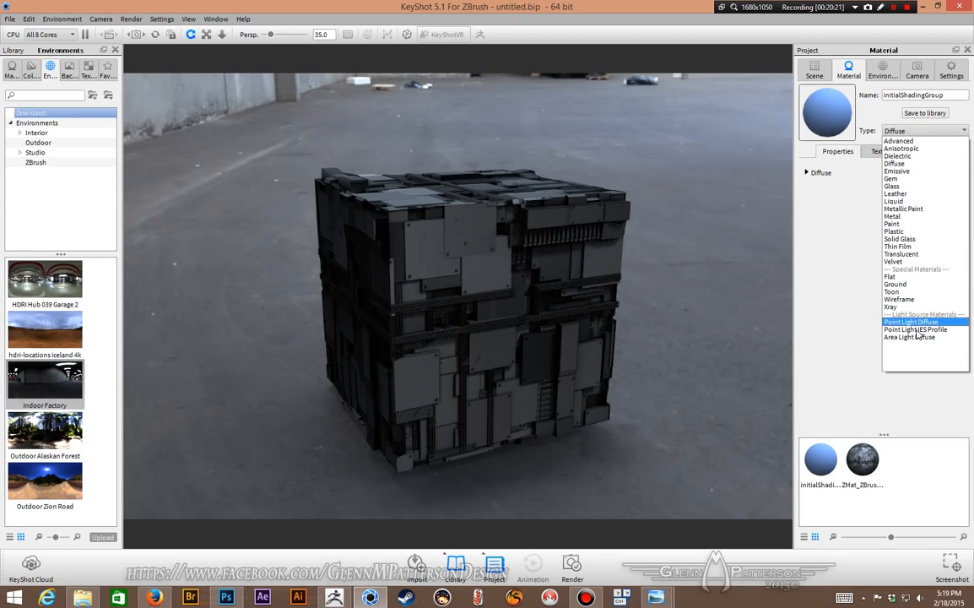
{"action": "left_click", "coordinate": [917, 338]}
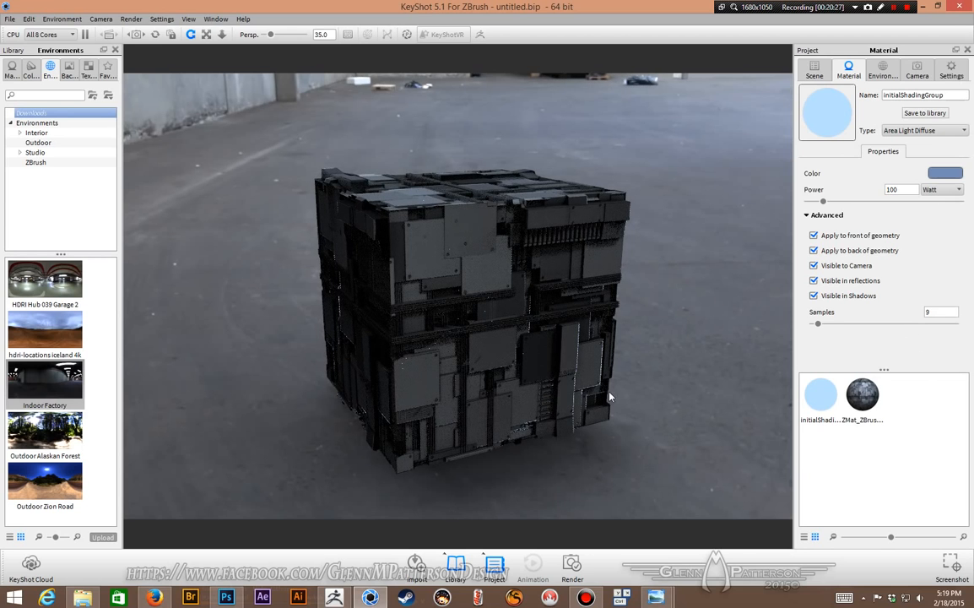
Step: Set the area light material's color to bright red
{"action": "left_click_drag", "start_coordinate": [695, 355], "coordinate": [688, 317]}
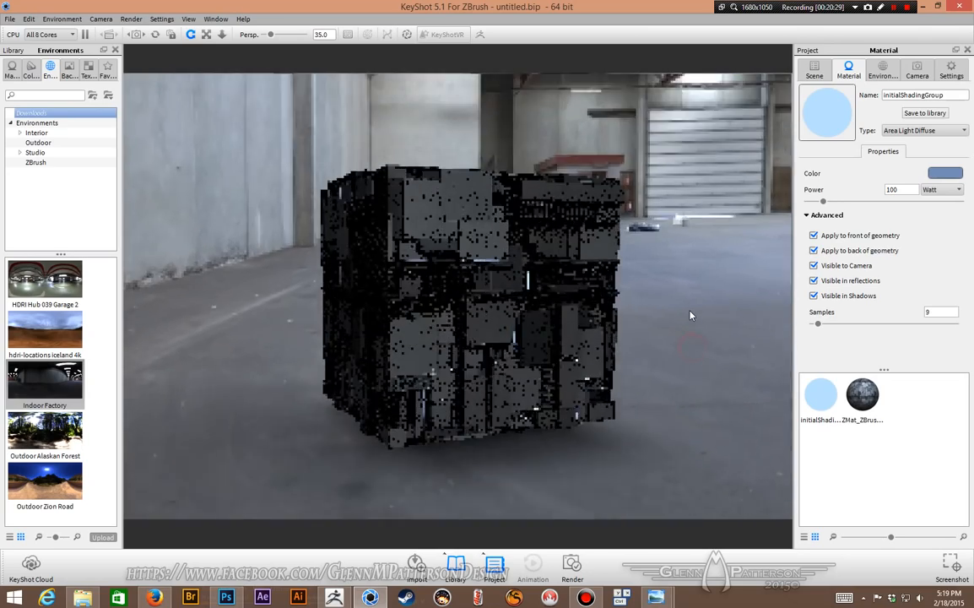
{"action": "scroll", "coordinate": [686, 316], "scroll_direction": "up", "scroll_amount": 10}
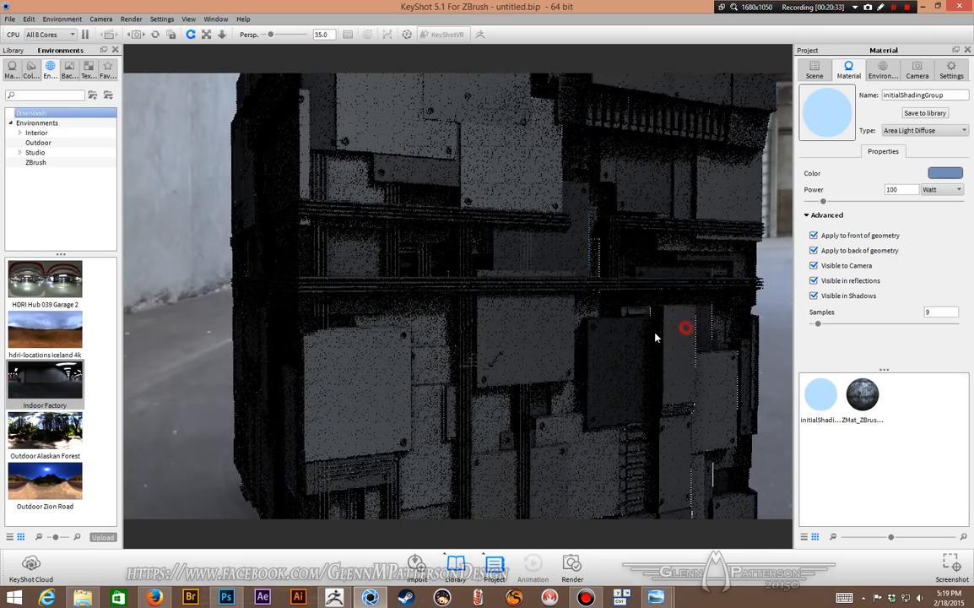
{"action": "left_click_drag", "start_coordinate": [684, 330], "coordinate": [641, 341]}
{"action": "scroll", "coordinate": [639, 341], "scroll_direction": "down", "scroll_amount": 5}
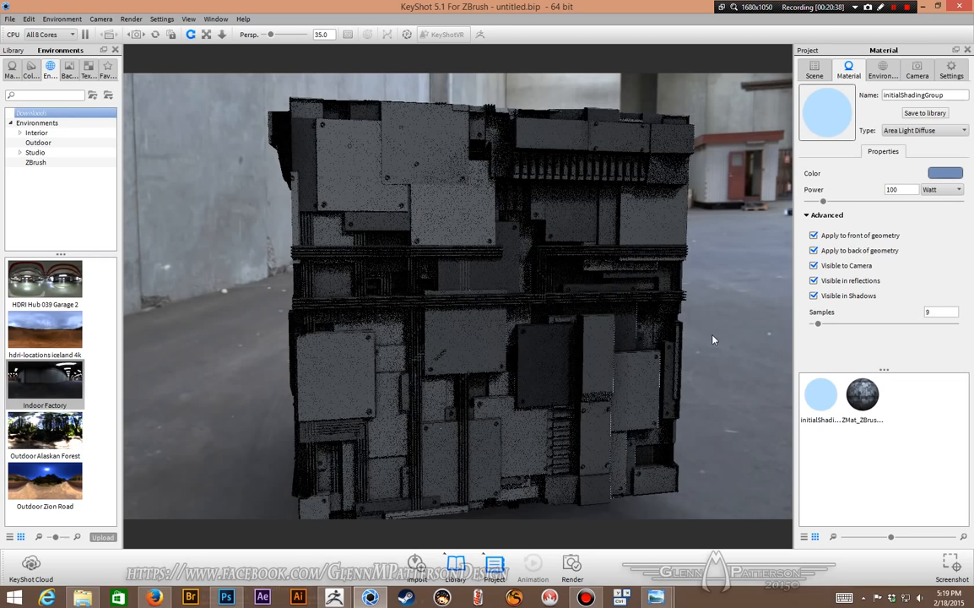
{"action": "left_click_drag", "start_coordinate": [712, 339], "coordinate": [764, 346]}
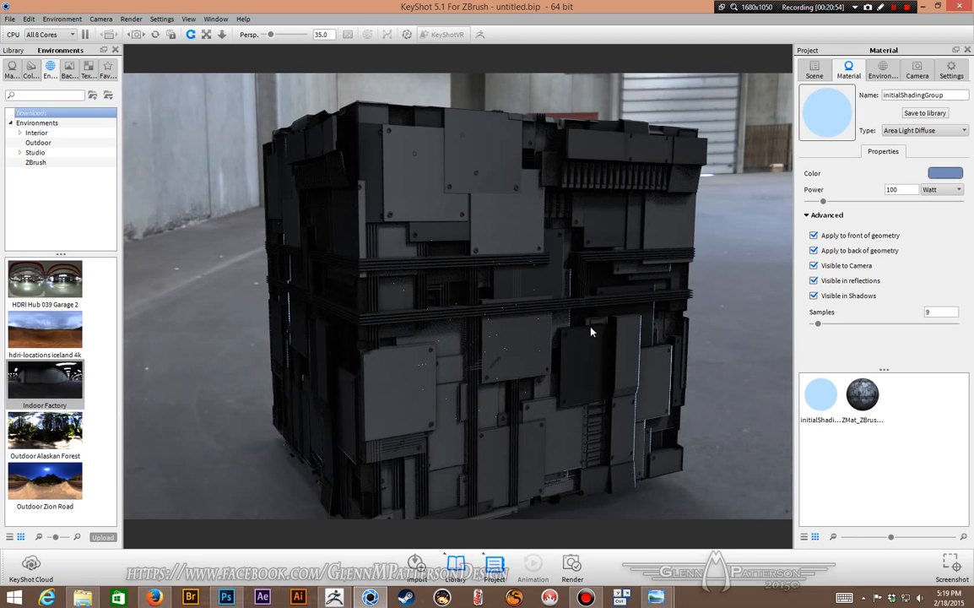
{"action": "left_click", "coordinate": [944, 174]}
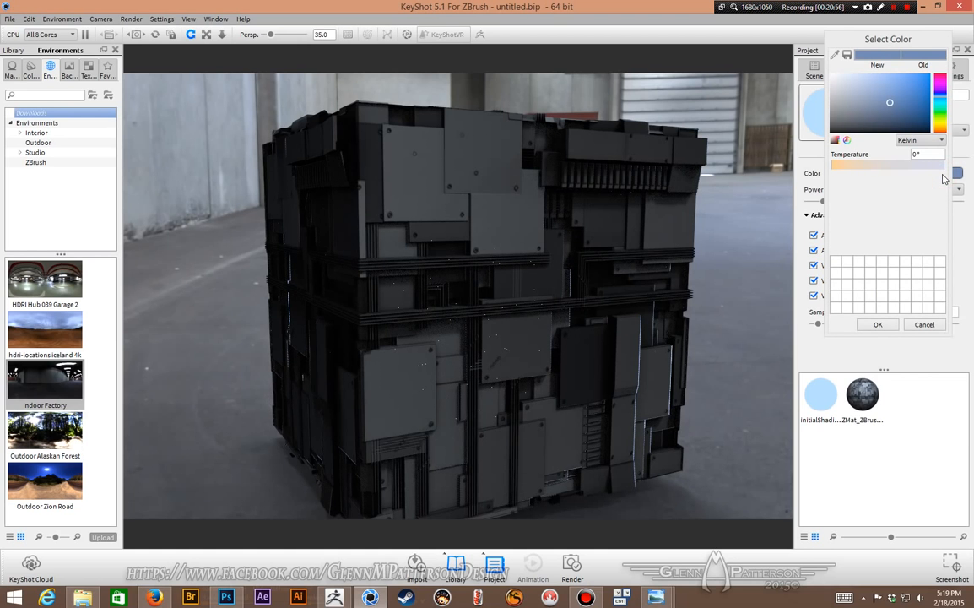
{"action": "left_click_drag", "start_coordinate": [942, 121], "coordinate": [943, 150]}
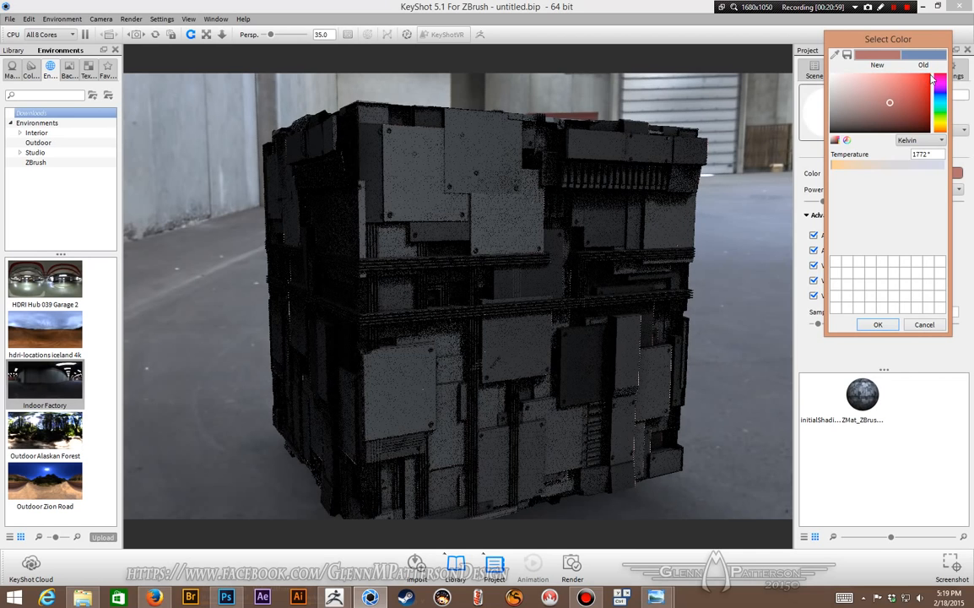
{"action": "left_click", "coordinate": [929, 75]}
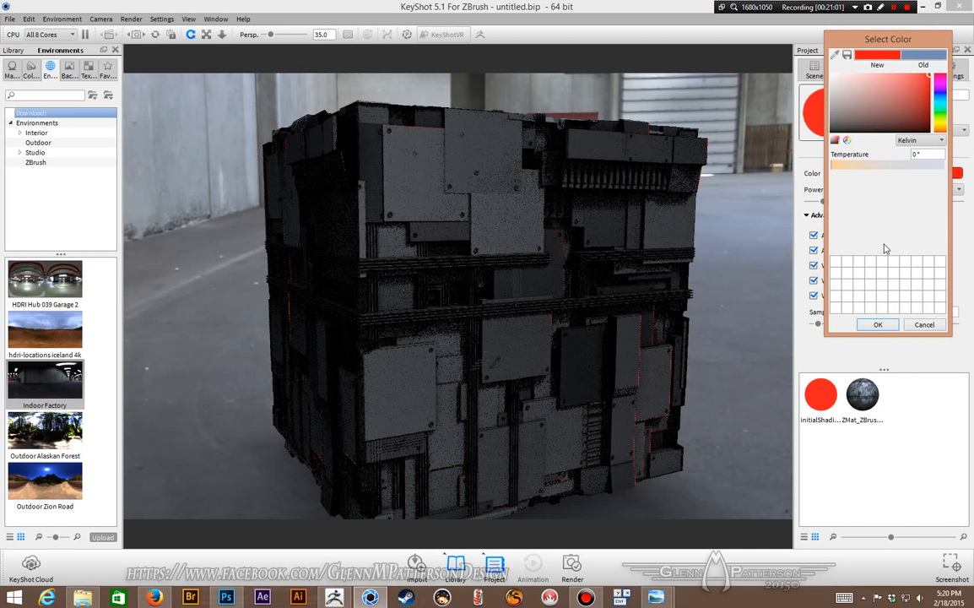
{"action": "left_click", "coordinate": [878, 325]}
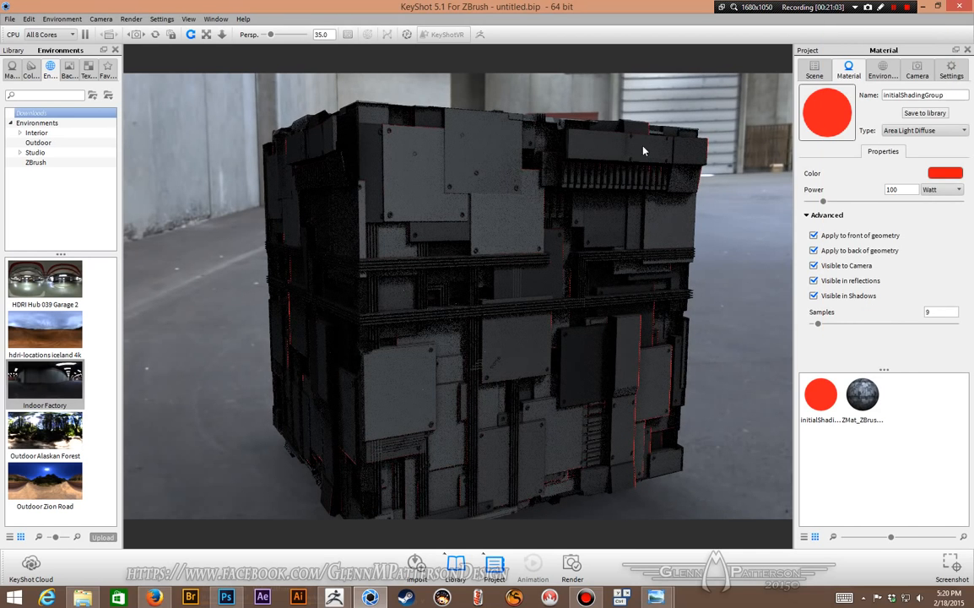
Step: Open the cube's material and set its bump texture's bump height to 50
{"action": "left_click", "coordinate": [491, 217]}
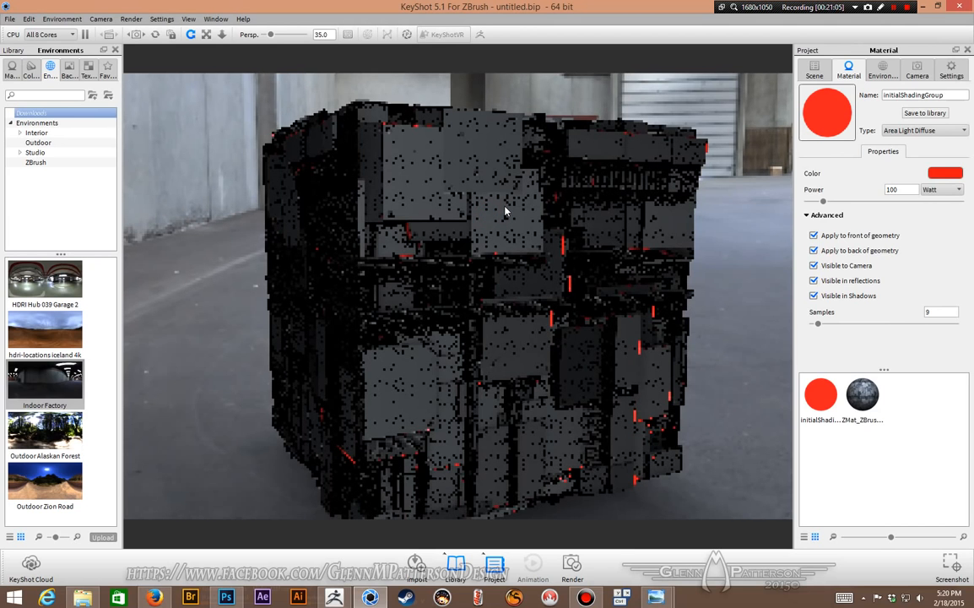
{"action": "double_click", "coordinate": [504, 211]}
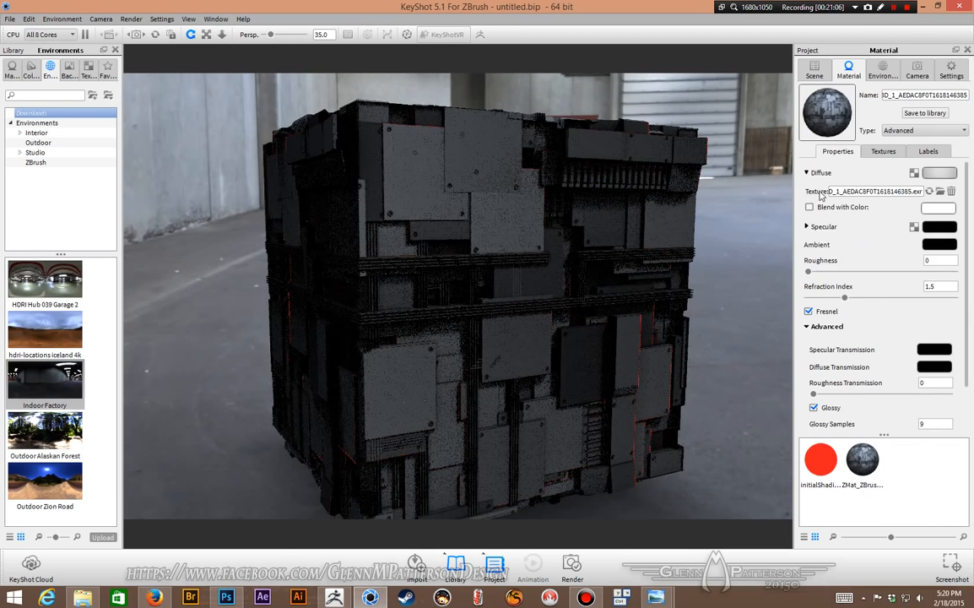
{"action": "left_click", "coordinate": [897, 151]}
{"action": "left_click", "coordinate": [900, 201]}
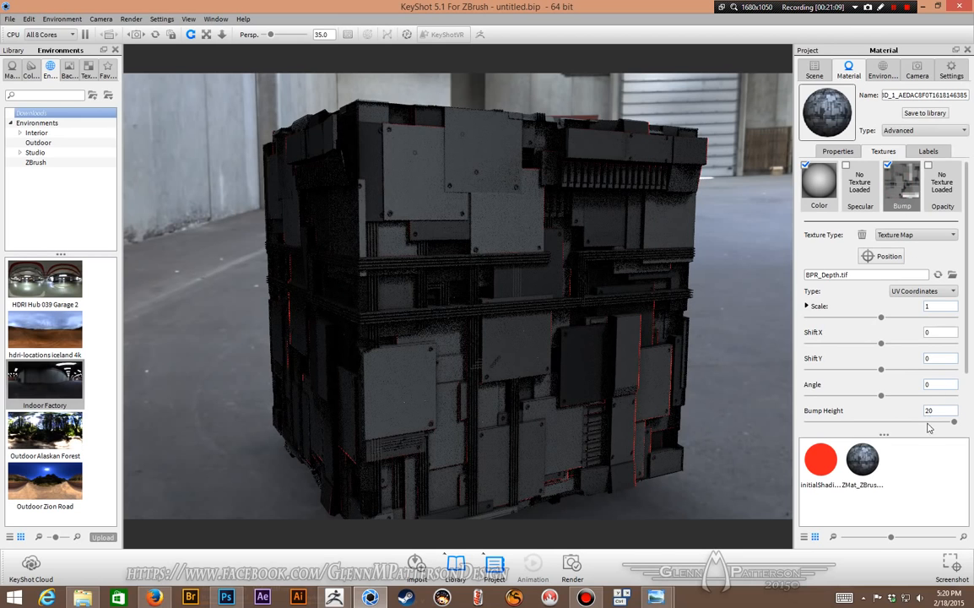
{"action": "double_click", "coordinate": [937, 410]}
{"action": "type", "text": "50"}
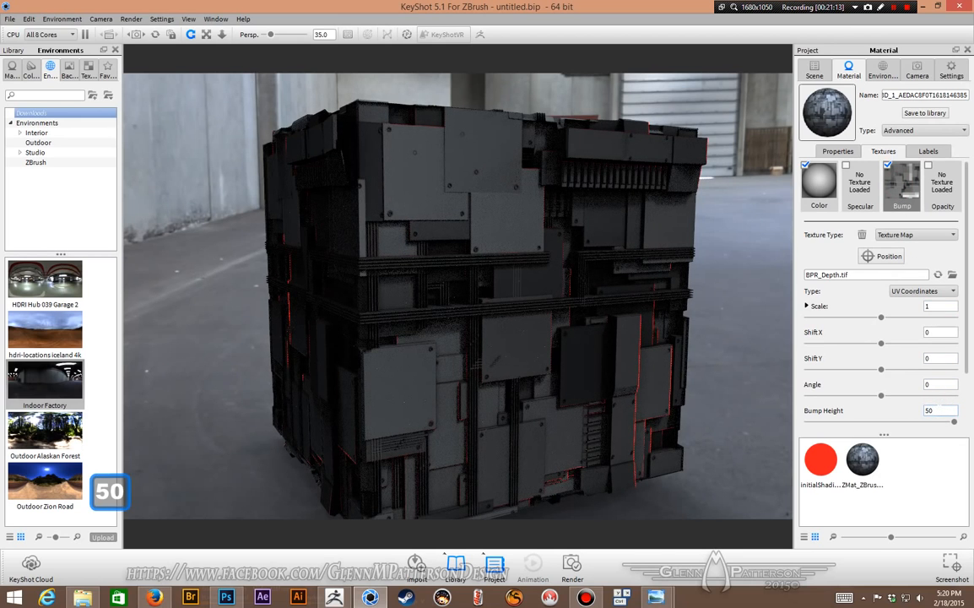
{"action": "key", "text": "Return"}
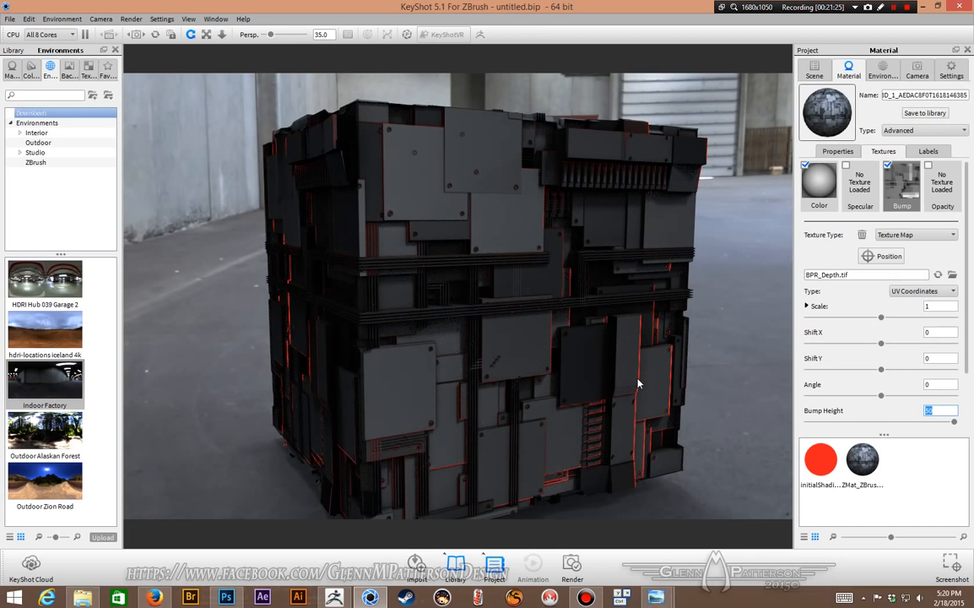
Step: Select both the ZBrush model and the sphere and move them upward together so they float above the ground
{"action": "scroll", "coordinate": [639, 384], "scroll_direction": "down", "scroll_amount": 5}
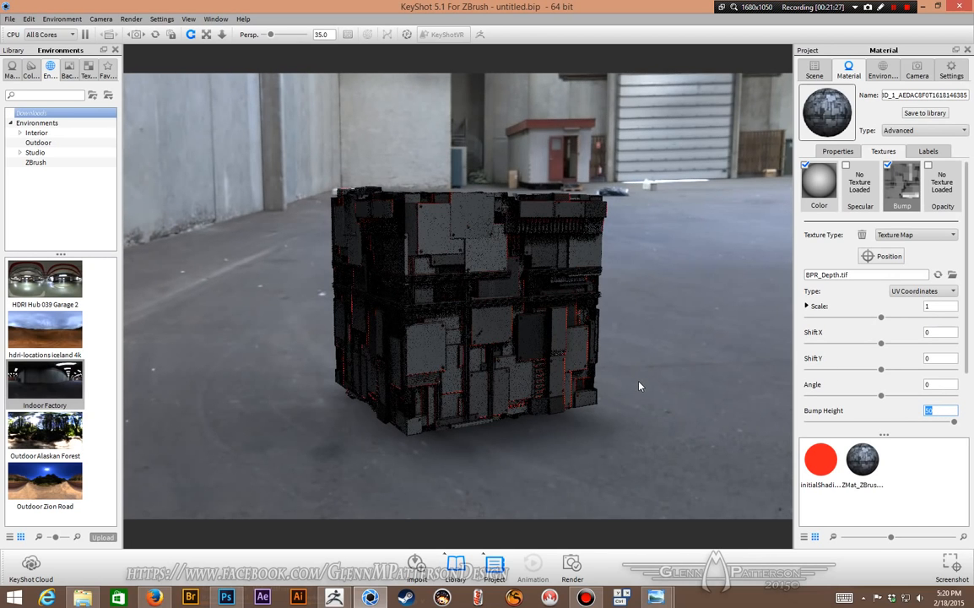
{"action": "left_click", "coordinate": [814, 71]}
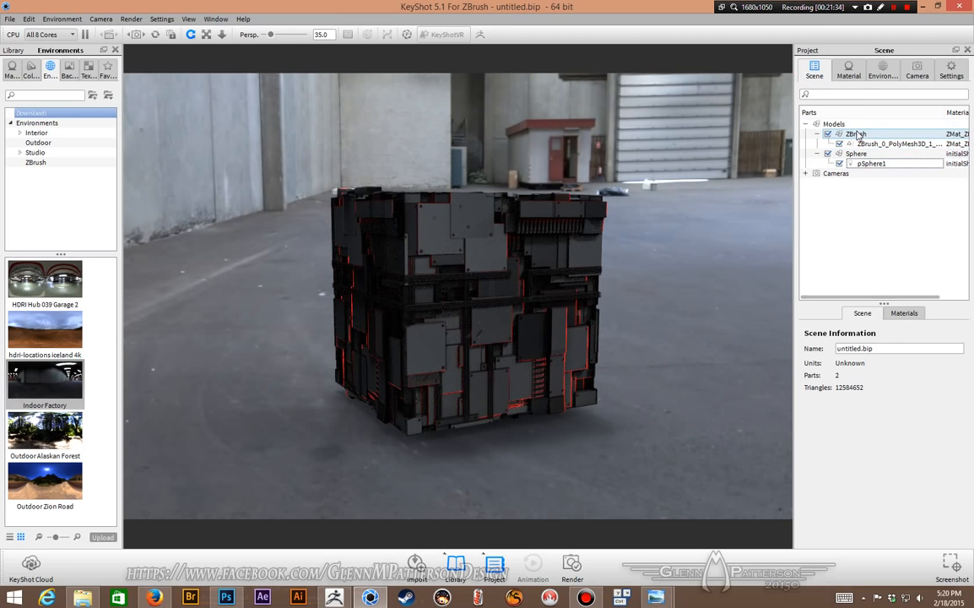
{"action": "left_click", "coordinate": [857, 135]}
{"action": "left_click", "coordinate": [856, 153], "text": "shift"}
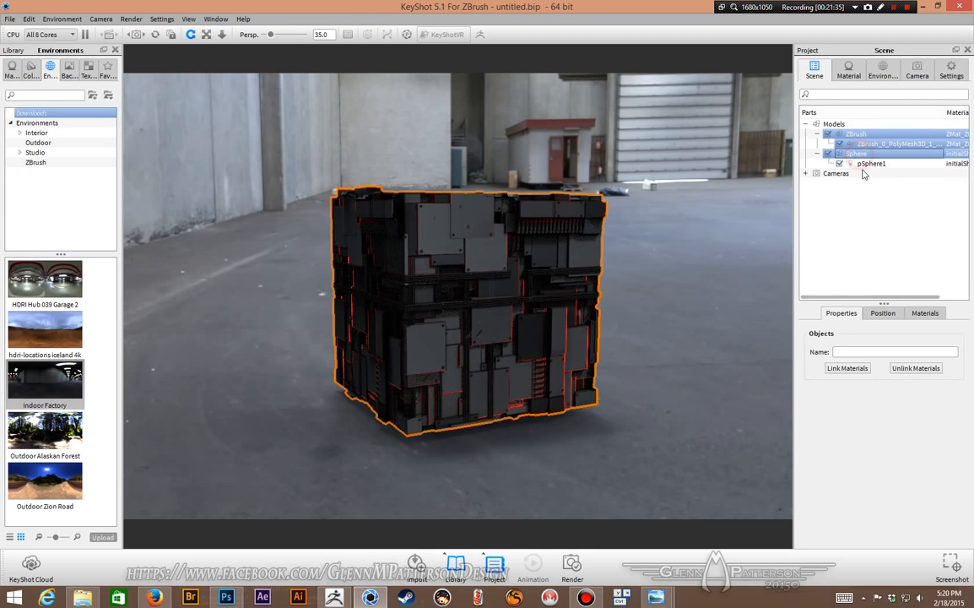
{"action": "left_click", "coordinate": [883, 314]}
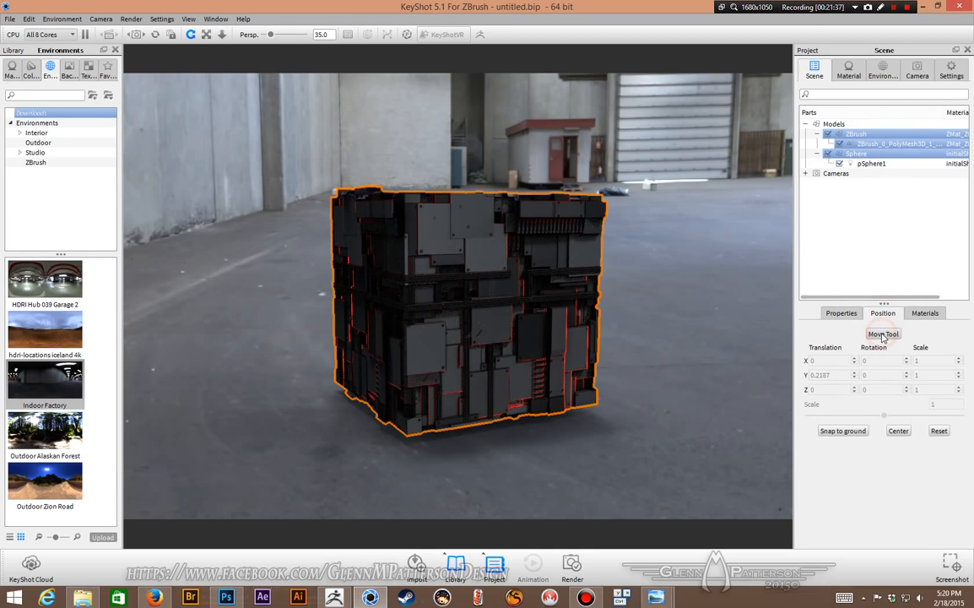
{"action": "left_click", "coordinate": [883, 334]}
{"action": "left_click_drag", "start_coordinate": [460, 229], "coordinate": [458, 158]}
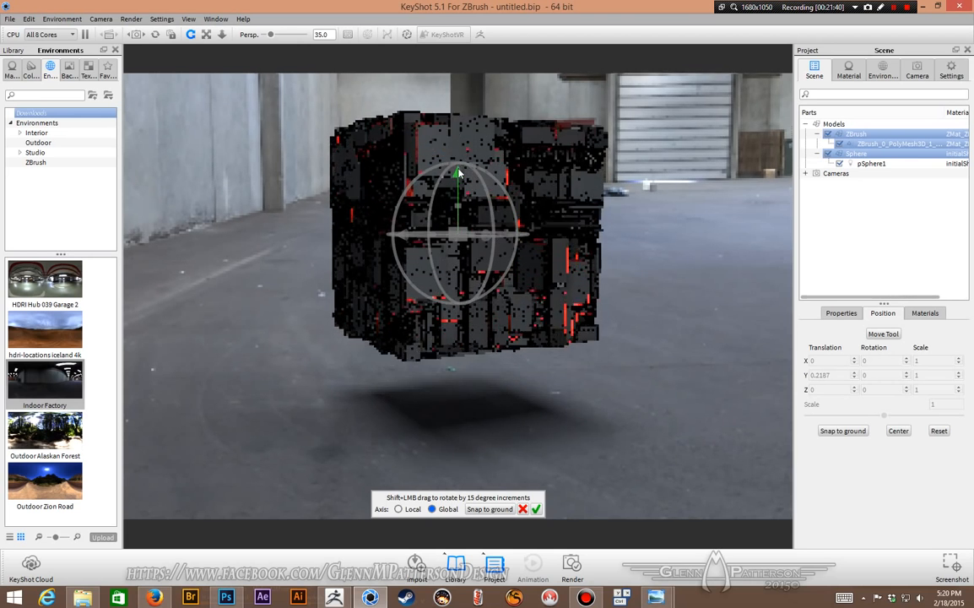
{"action": "left_click", "coordinate": [537, 509]}
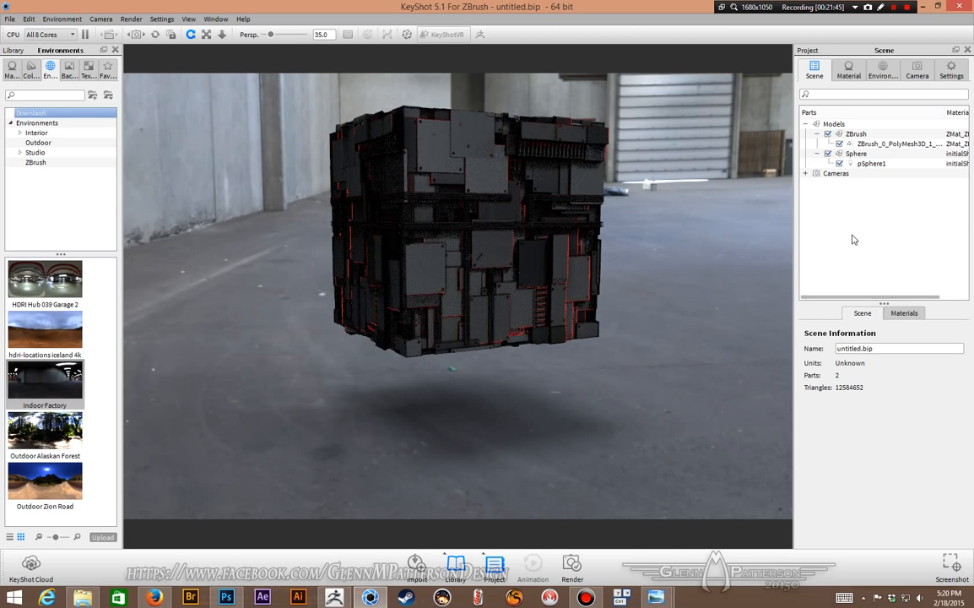
Step: Turn on ground reflections in the environment settings
{"action": "left_click", "coordinate": [918, 72]}
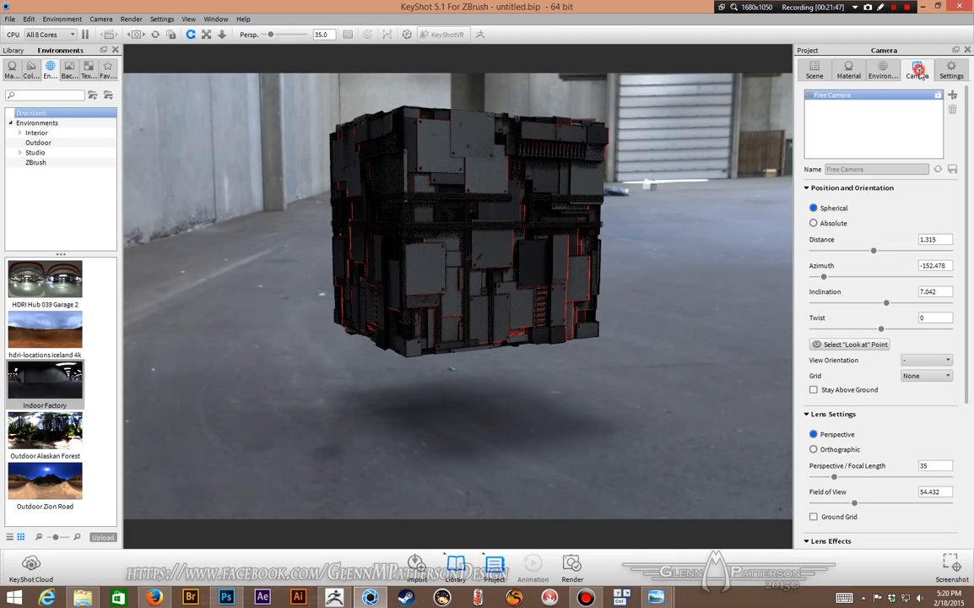
{"action": "left_click", "coordinate": [950, 70]}
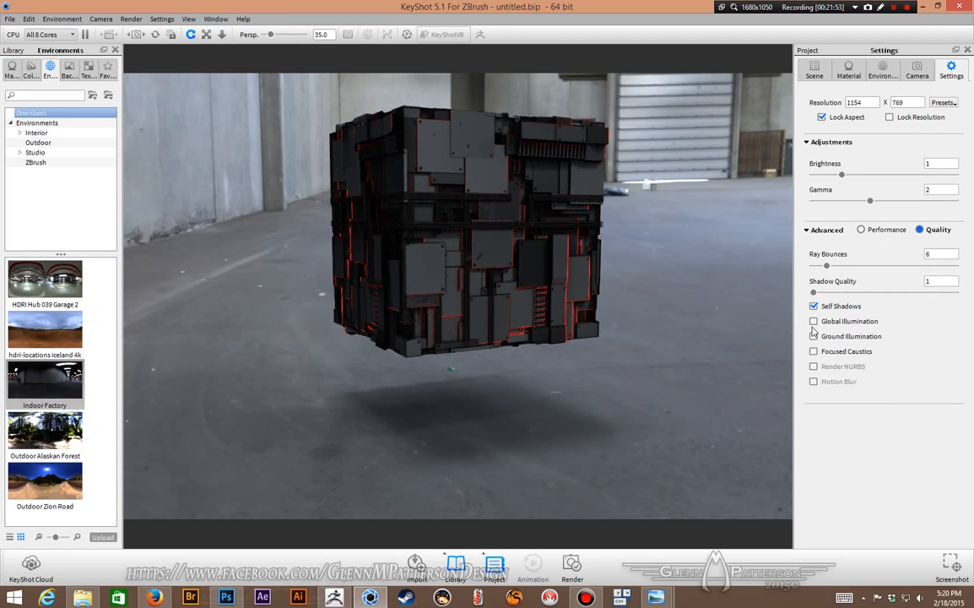
{"action": "left_click", "coordinate": [915, 72]}
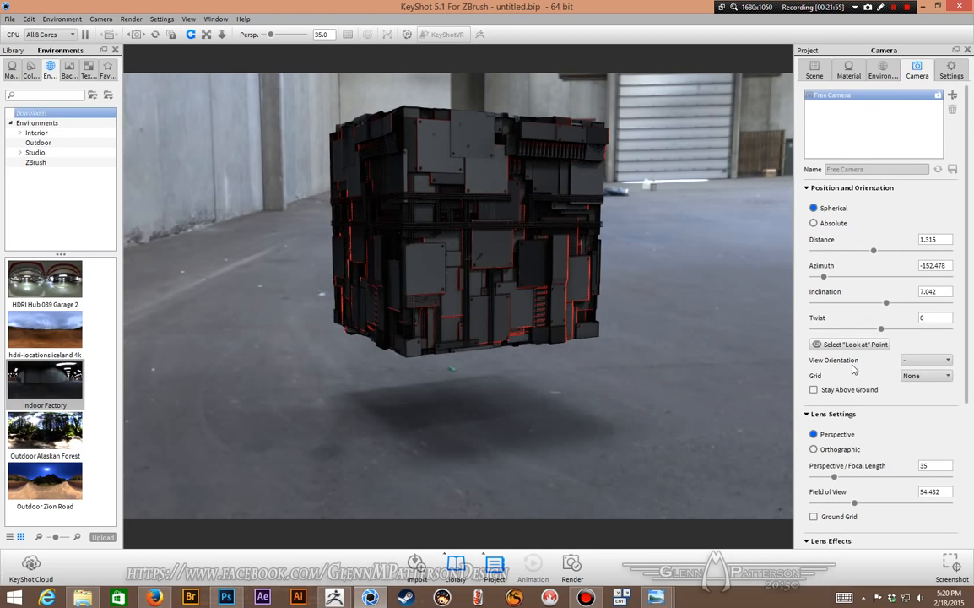
{"action": "left_click", "coordinate": [883, 71]}
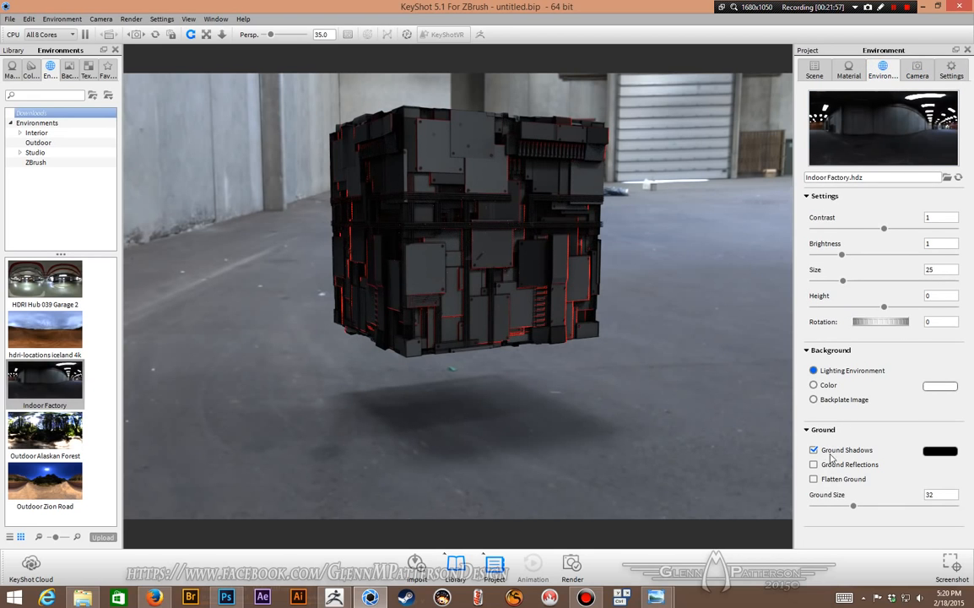
{"action": "left_click", "coordinate": [814, 465]}
Step: Enable camera lens effects and set Bloom Intensity to 0.936 and Bloom Radius to 10.671
{"action": "left_click", "coordinate": [951, 71]}
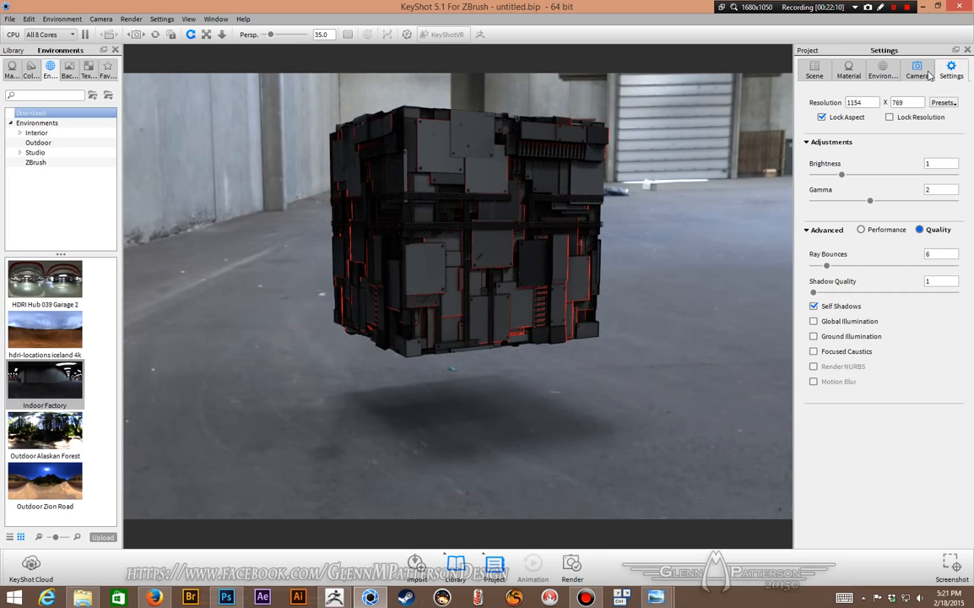
{"action": "left_click", "coordinate": [916, 71]}
{"action": "scroll", "coordinate": [878, 406], "scroll_direction": "down", "scroll_amount": 3}
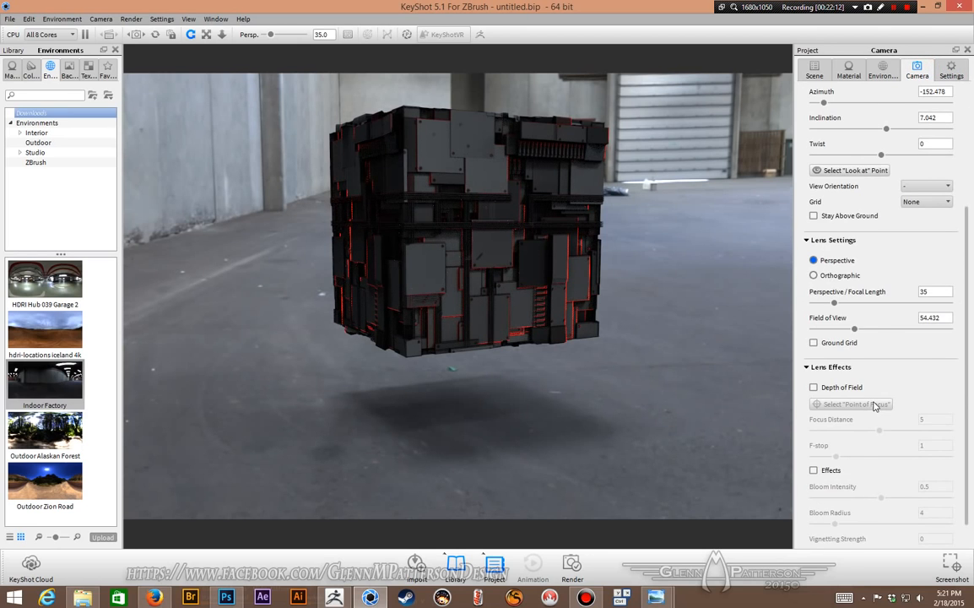
{"action": "left_click", "coordinate": [813, 470]}
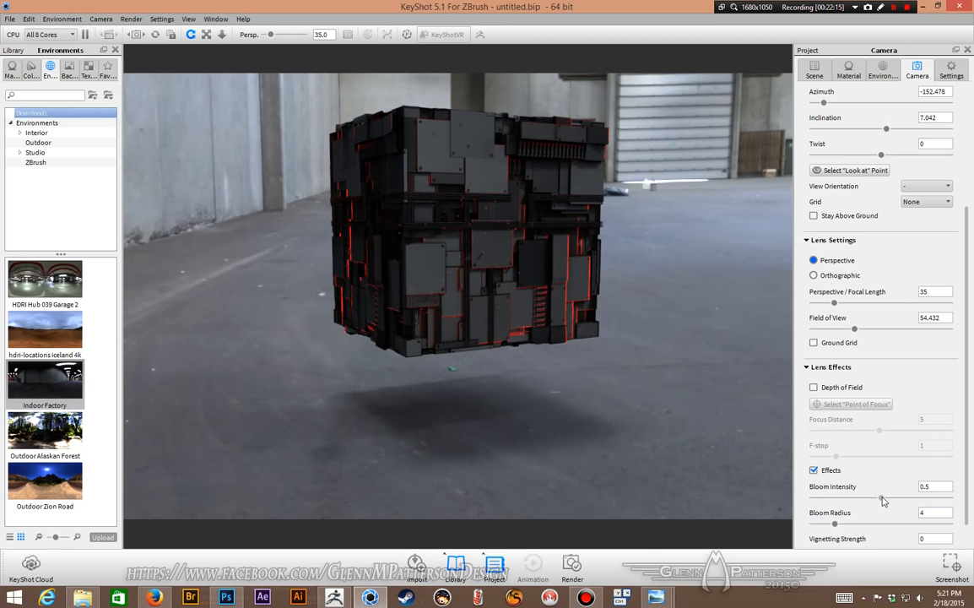
{"action": "left_click_drag", "start_coordinate": [882, 498], "coordinate": [939, 498]}
{"action": "left_click_drag", "start_coordinate": [835, 524], "coordinate": [884, 525]}
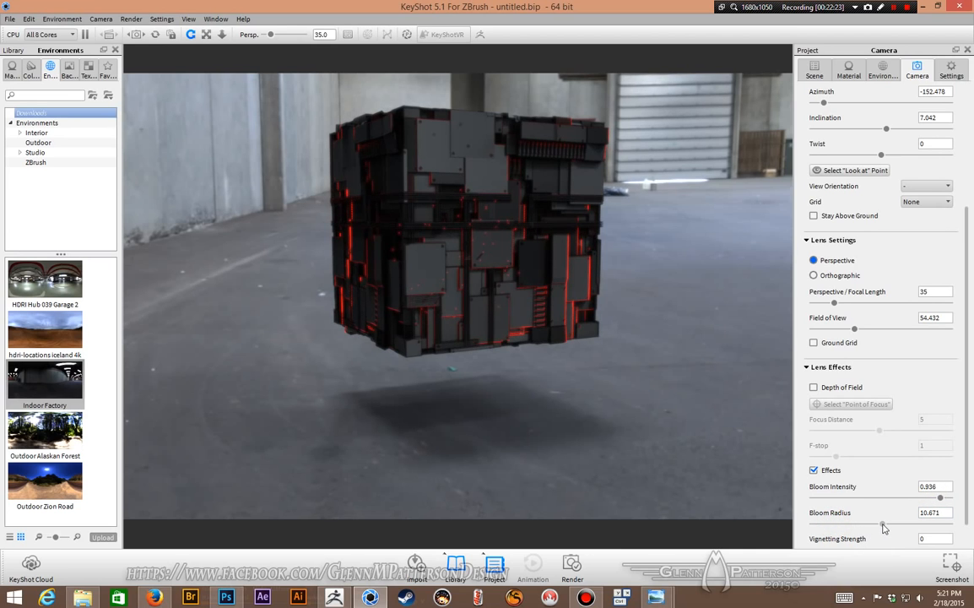
Step: Open the sphere's light material and turn off Visible to Camera and Visible in reflections
{"action": "scroll", "coordinate": [639, 342], "scroll_direction": "up", "scroll_amount": 5}
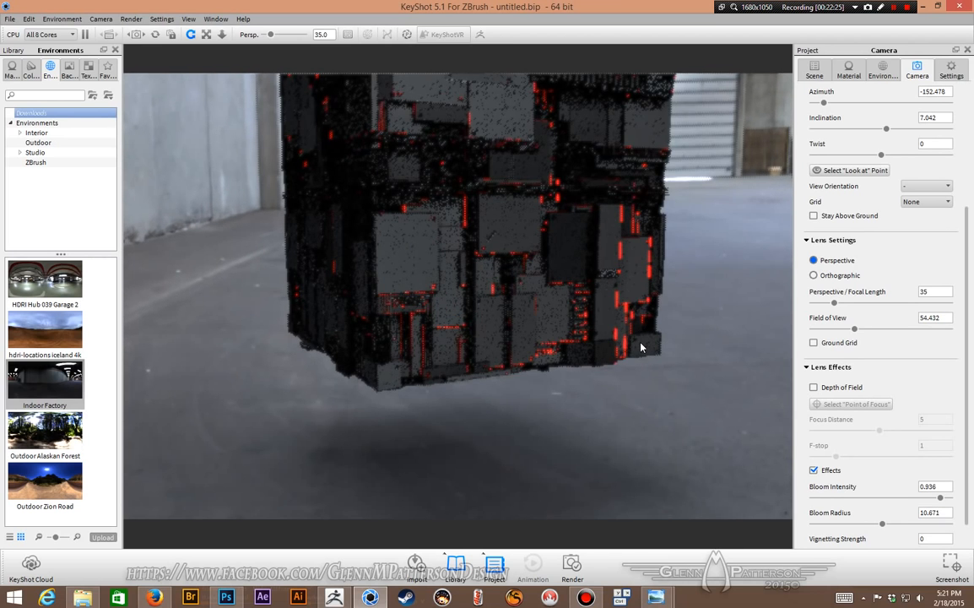
{"action": "scroll", "coordinate": [641, 347], "scroll_direction": "up", "scroll_amount": 5}
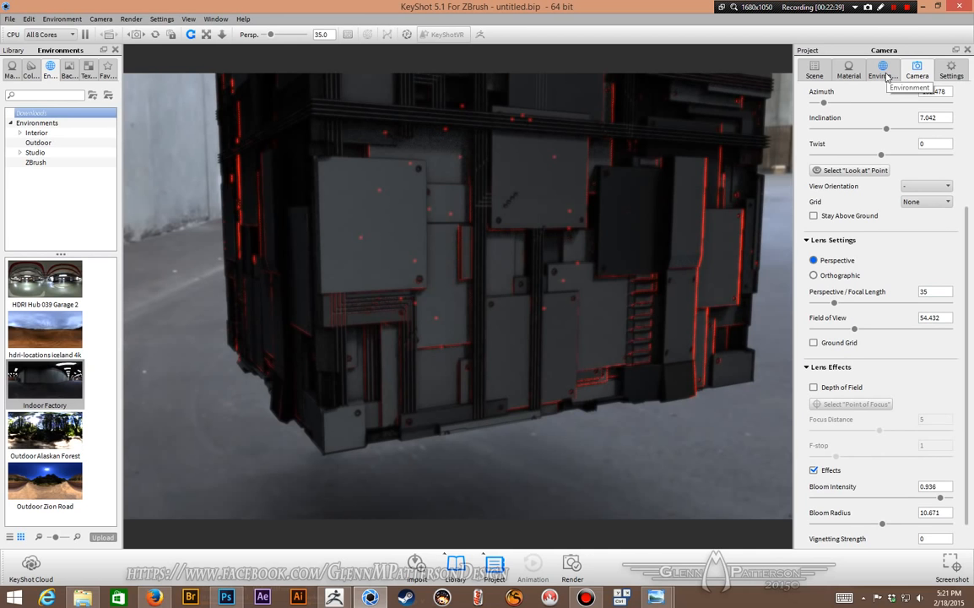
{"action": "left_click", "coordinate": [815, 73]}
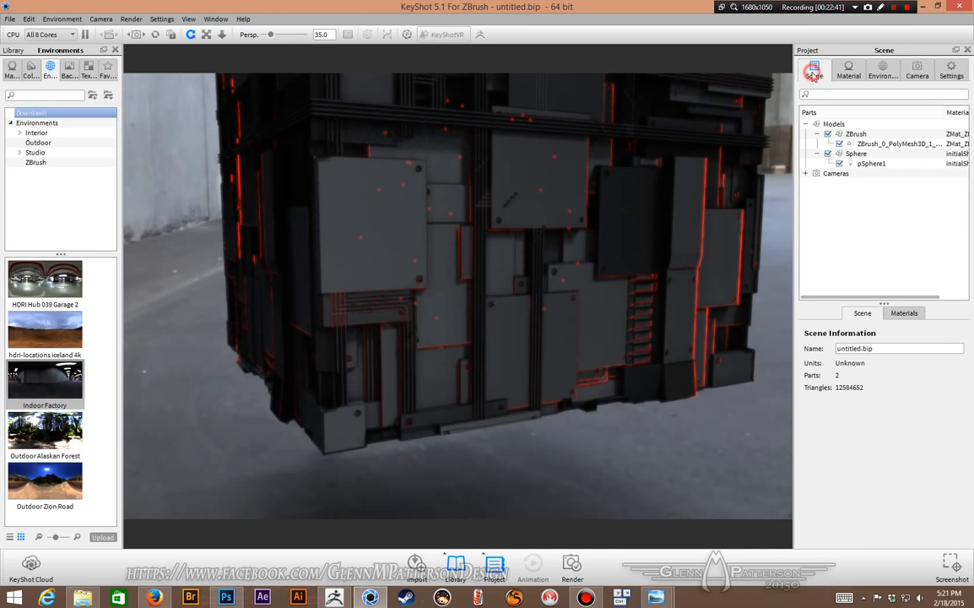
{"action": "double_click", "coordinate": [874, 163]}
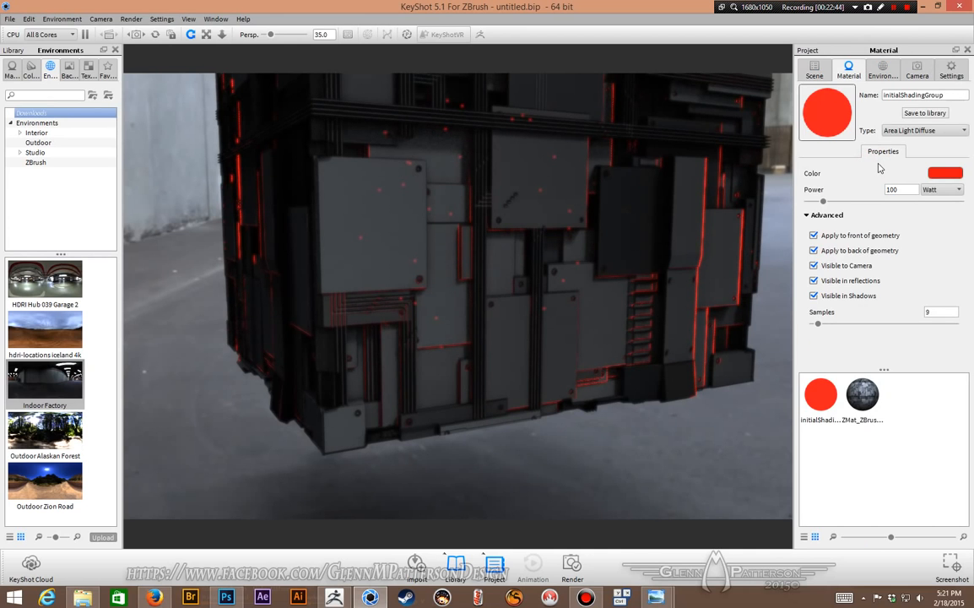
{"action": "left_click", "coordinate": [814, 266]}
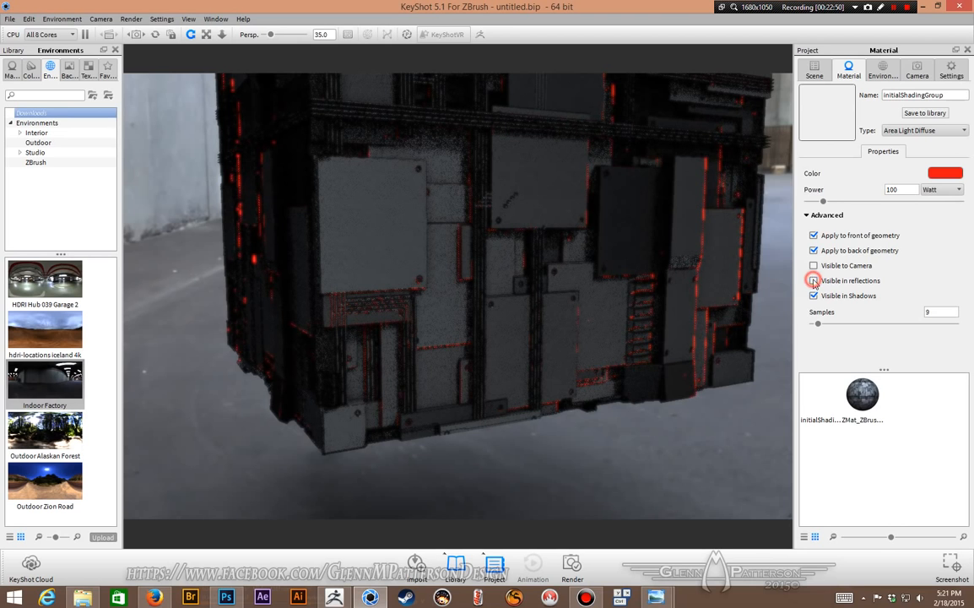
{"action": "left_click", "coordinate": [815, 282]}
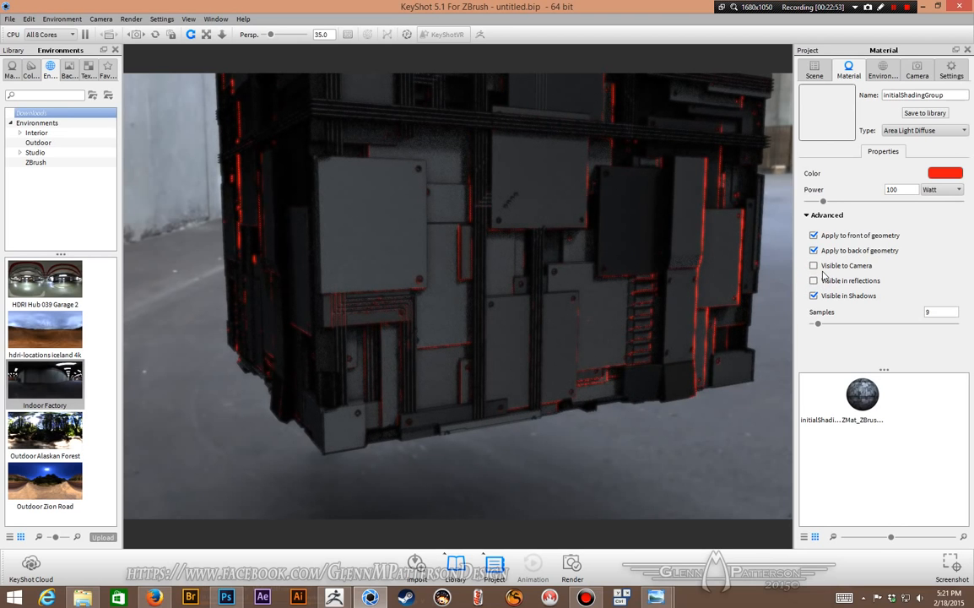
Step: Set the light material's samples to 64
{"action": "double_click", "coordinate": [939, 312]}
{"action": "type", "text": "32"}
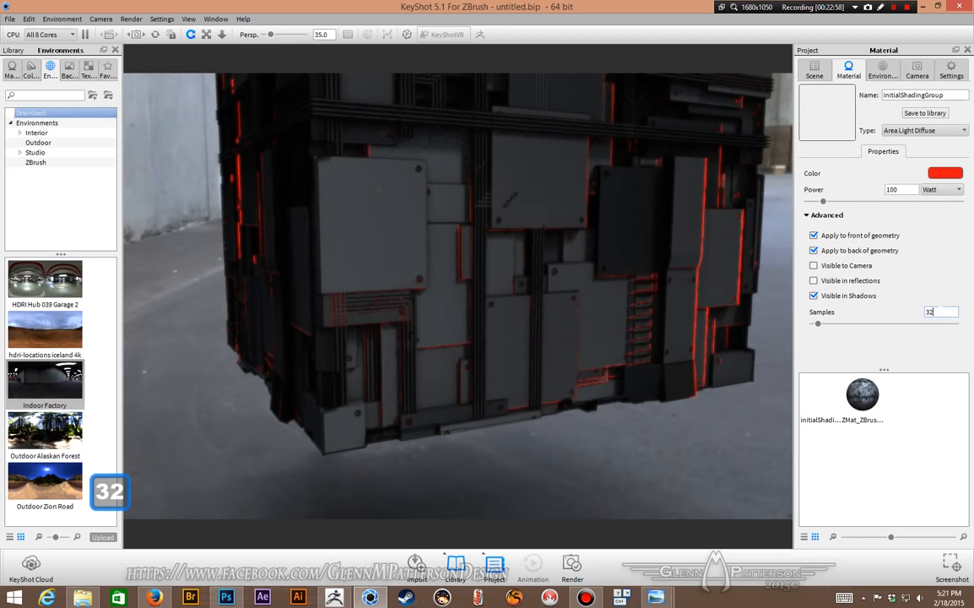
{"action": "key", "text": "Return"}
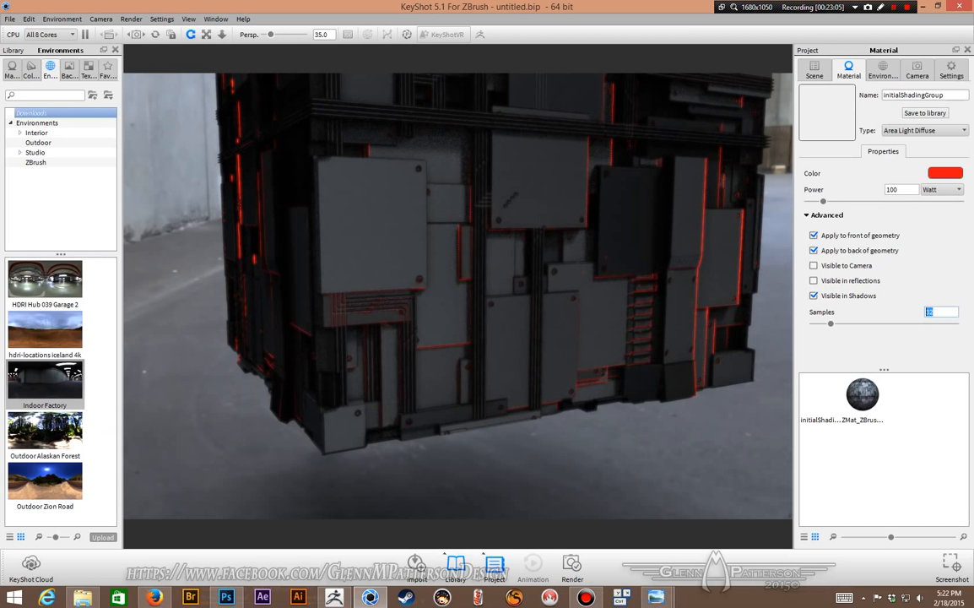
{"action": "type", "text": "64"}
{"action": "key", "text": "Return"}
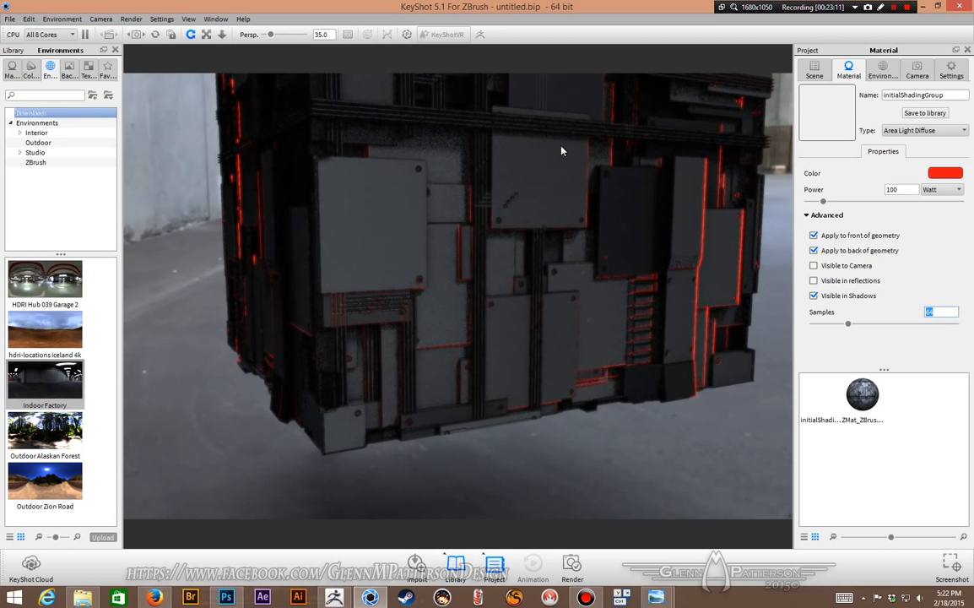
{"action": "scroll", "coordinate": [557, 148], "scroll_direction": "down", "scroll_amount": 10}
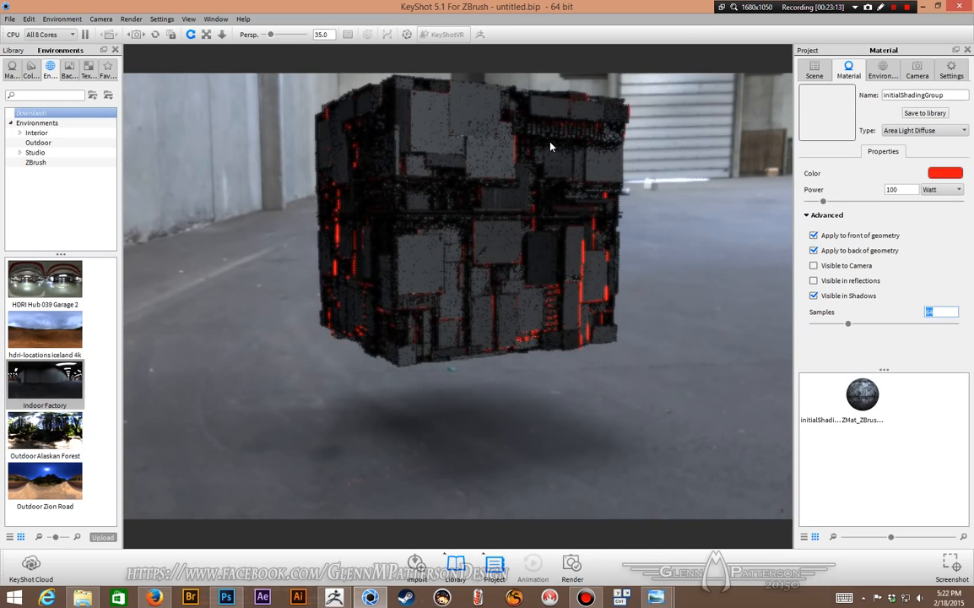
{"action": "left_click_drag", "start_coordinate": [550, 147], "coordinate": [572, 216]}
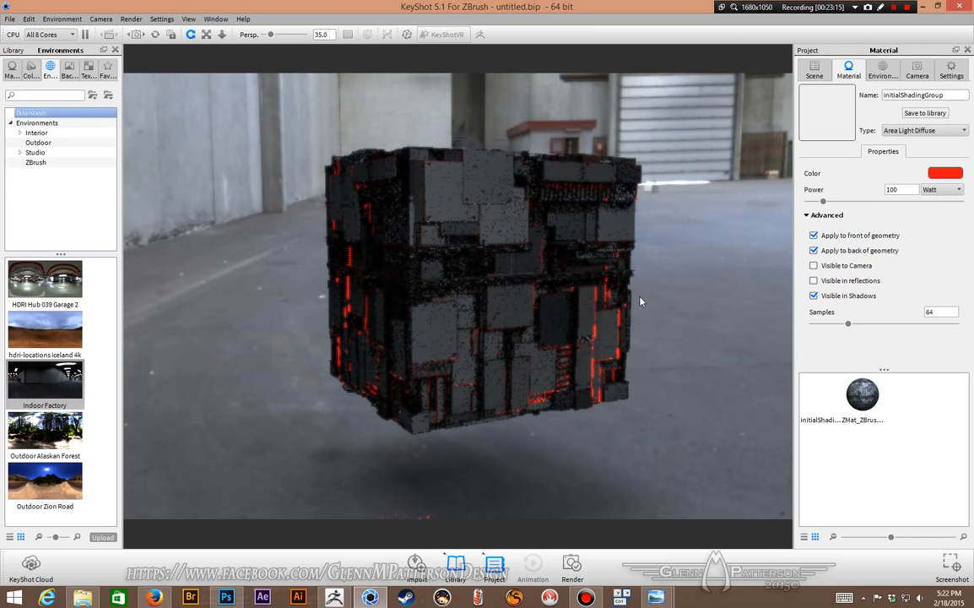